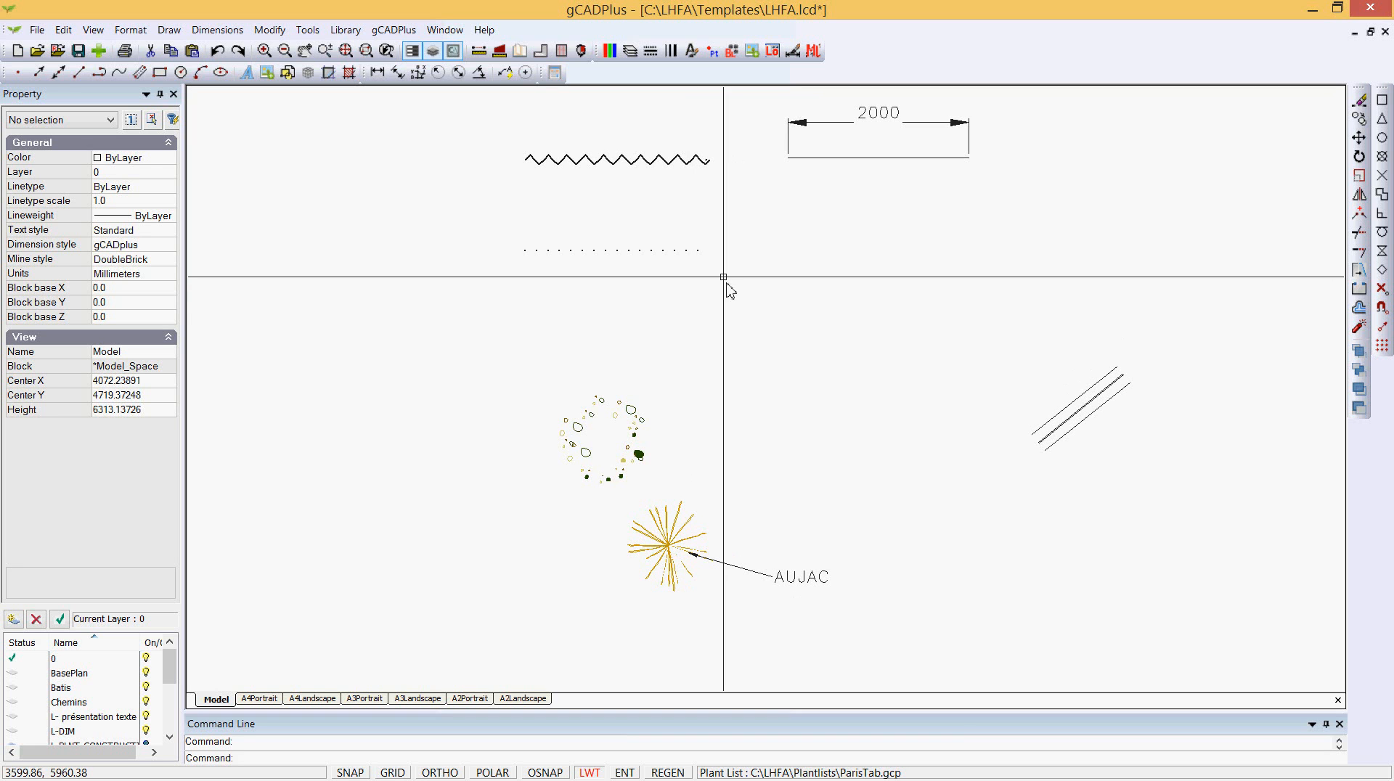
- Inspect the properties of the zigzag line at the top of the drawing
scroll(618, 209, "up", 2)
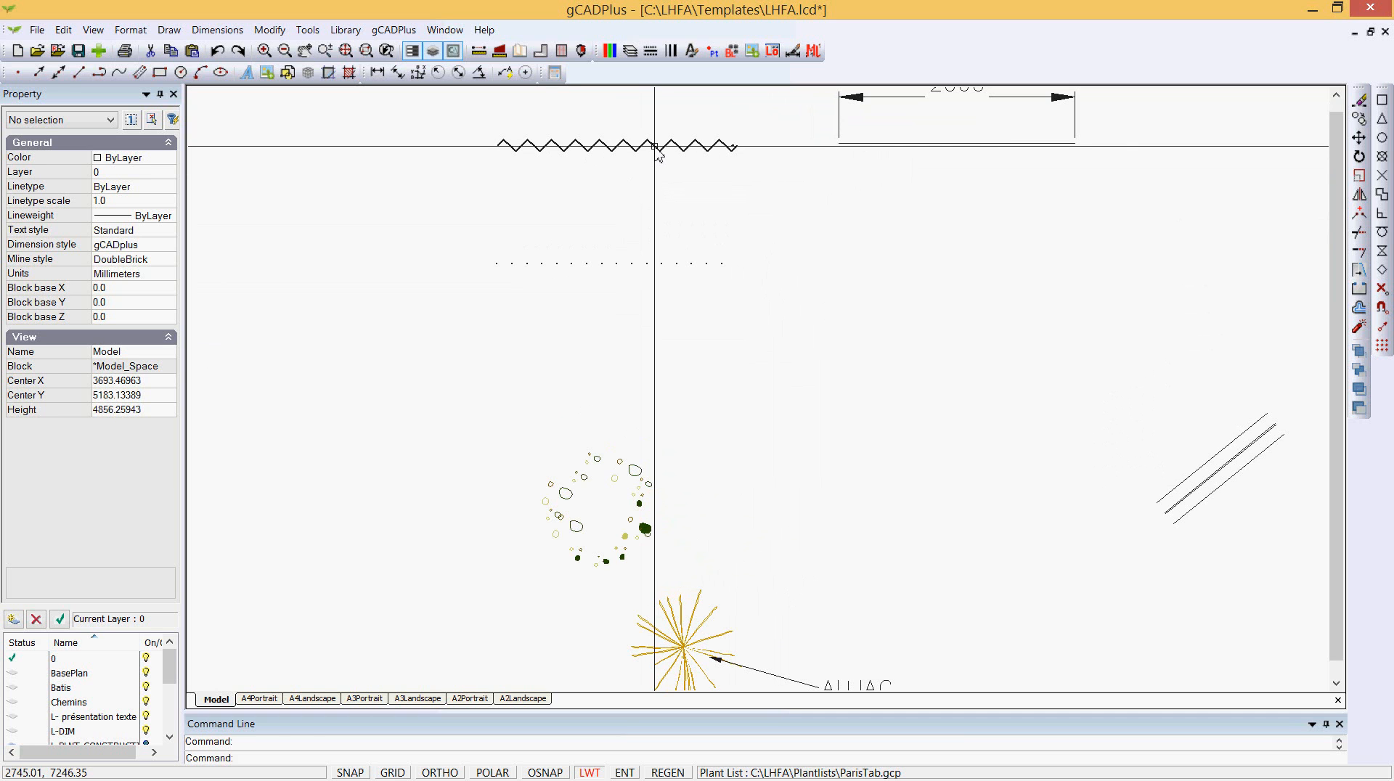
left_click(657, 147)
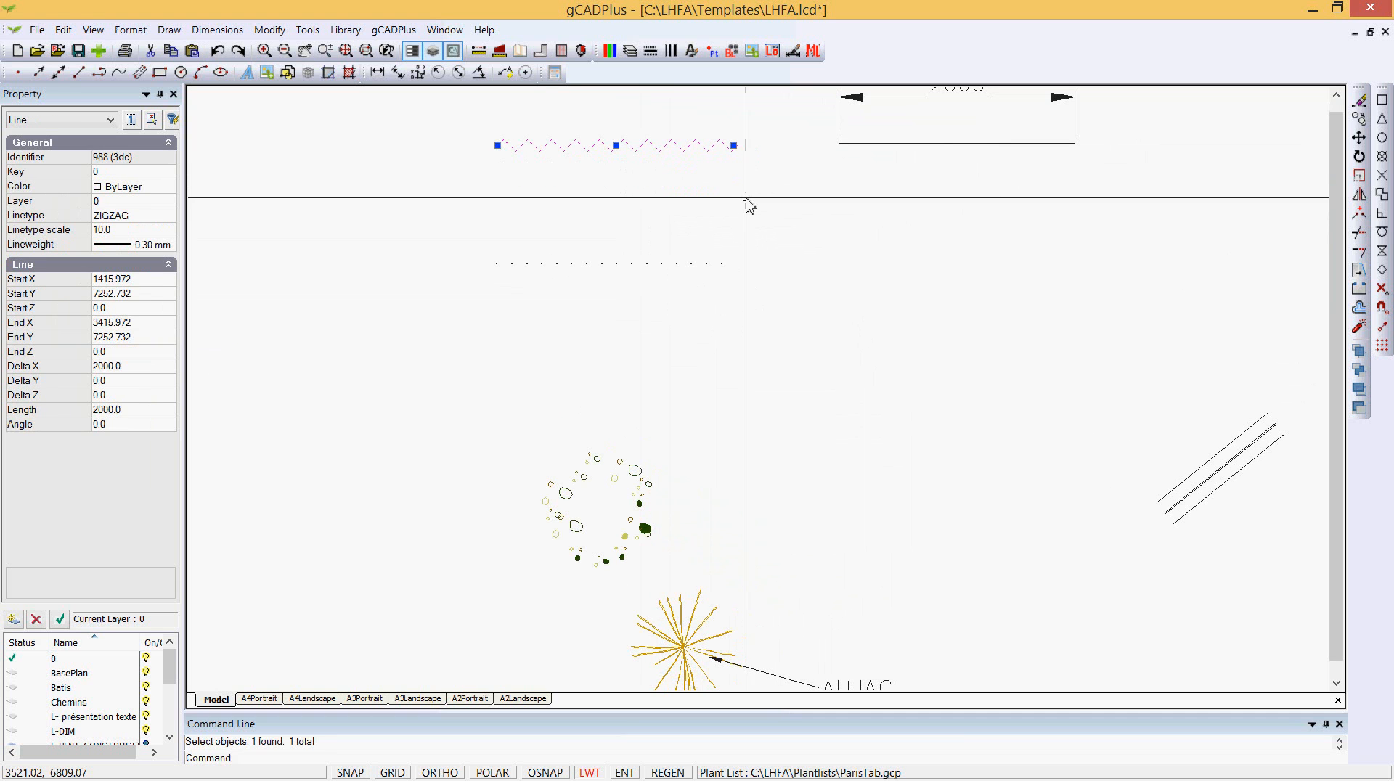
key("Escape")
middle_click_drag(849, 271, 830, 321)
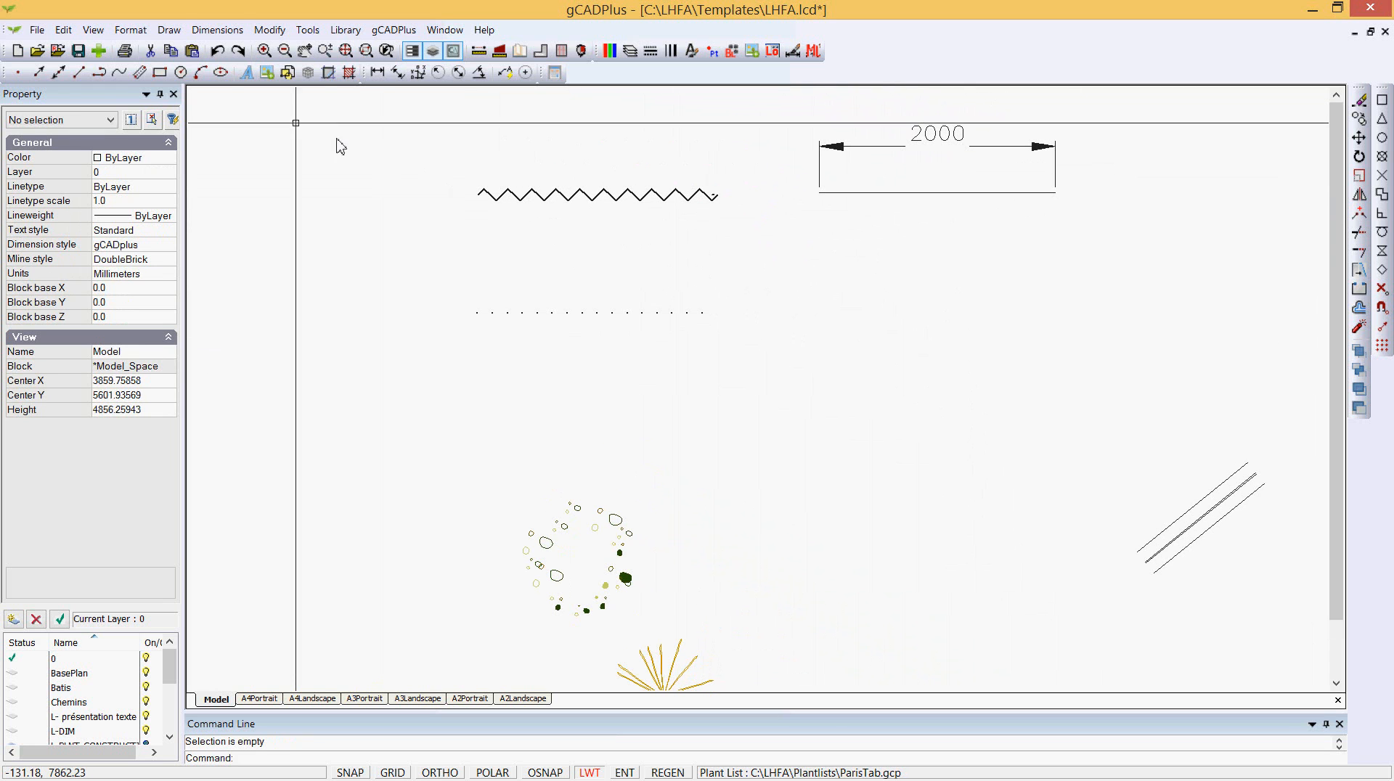
- Review the available dimension styles, including LabelSymbol1 and Standard, without changing them
left_click(217, 30)
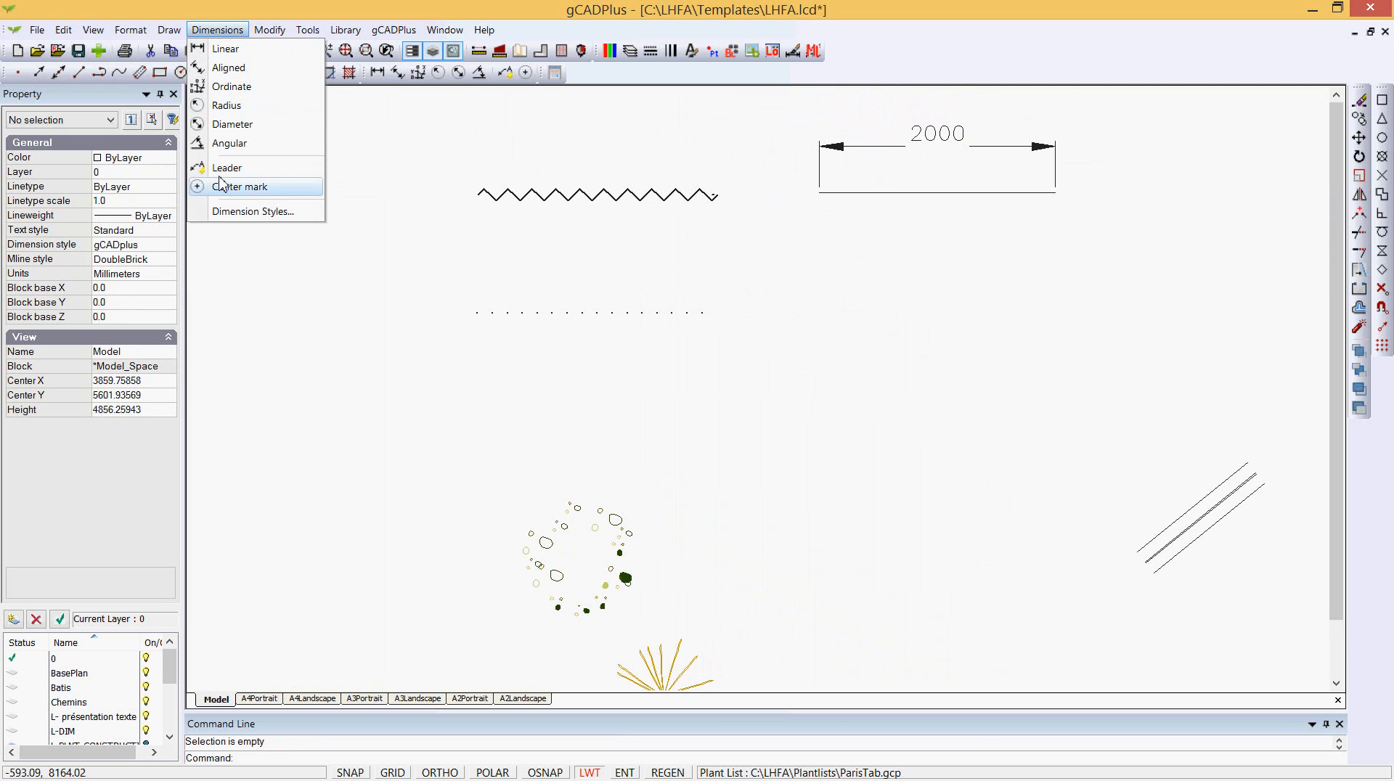
left_click(247, 212)
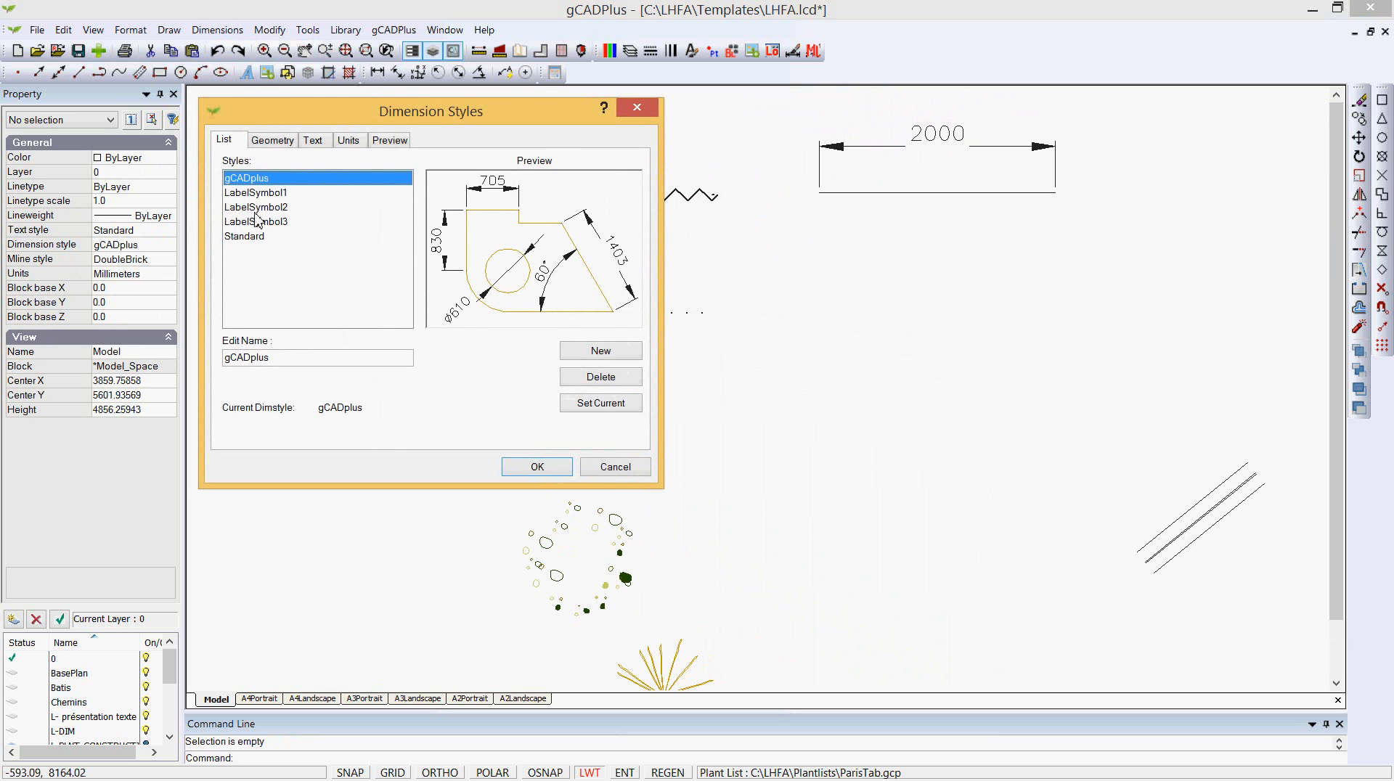
left_click(255, 195)
left_click(263, 236)
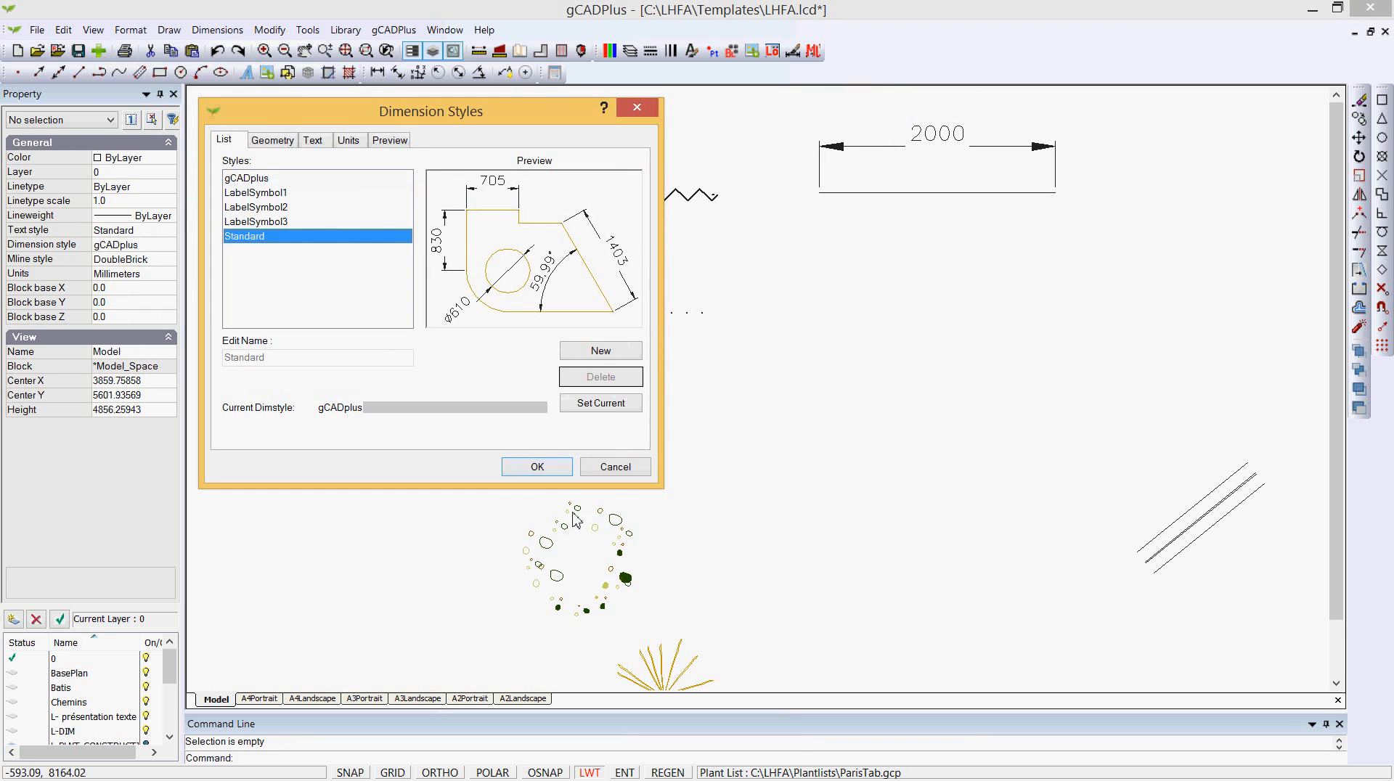
left_click(614, 466)
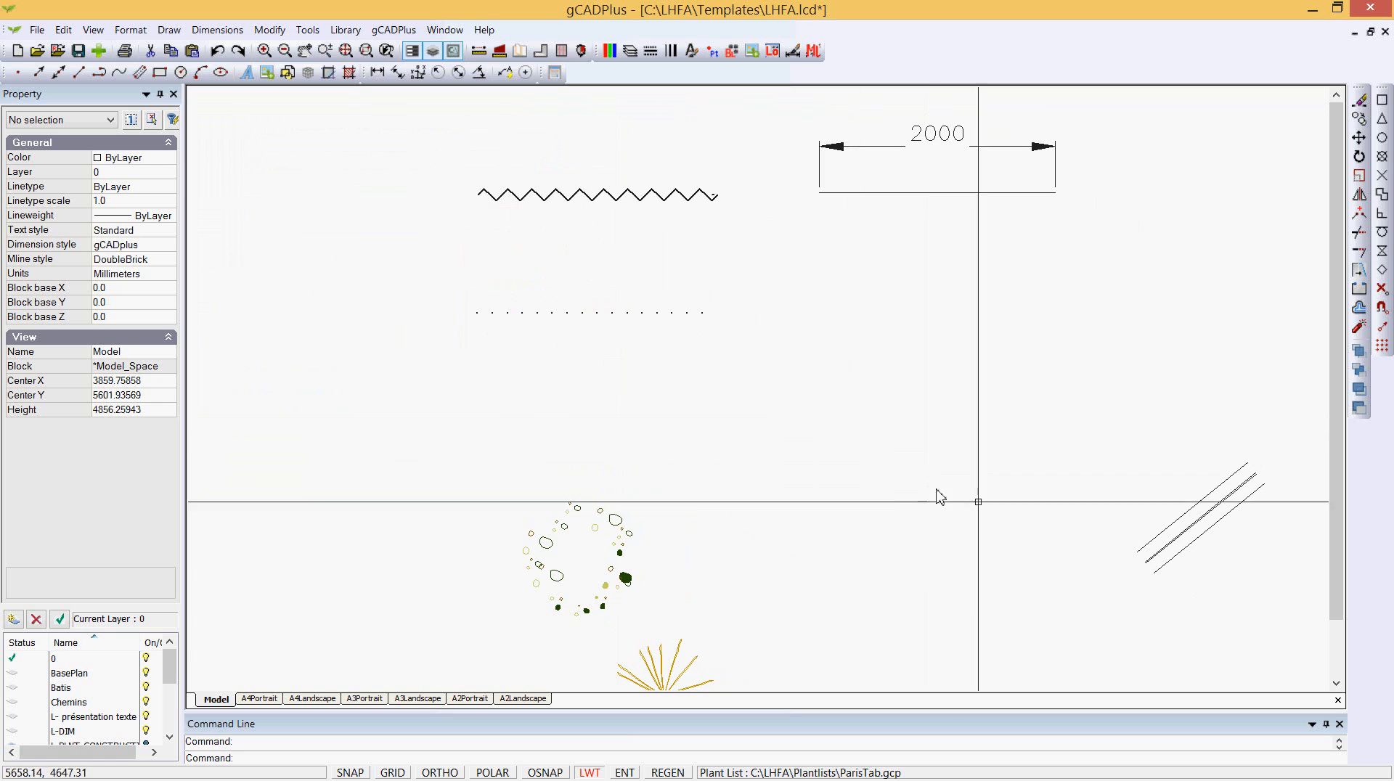
- Draw a three-segment multiline across the upper middle of the drawing
scroll(1159, 570, "up", 3)
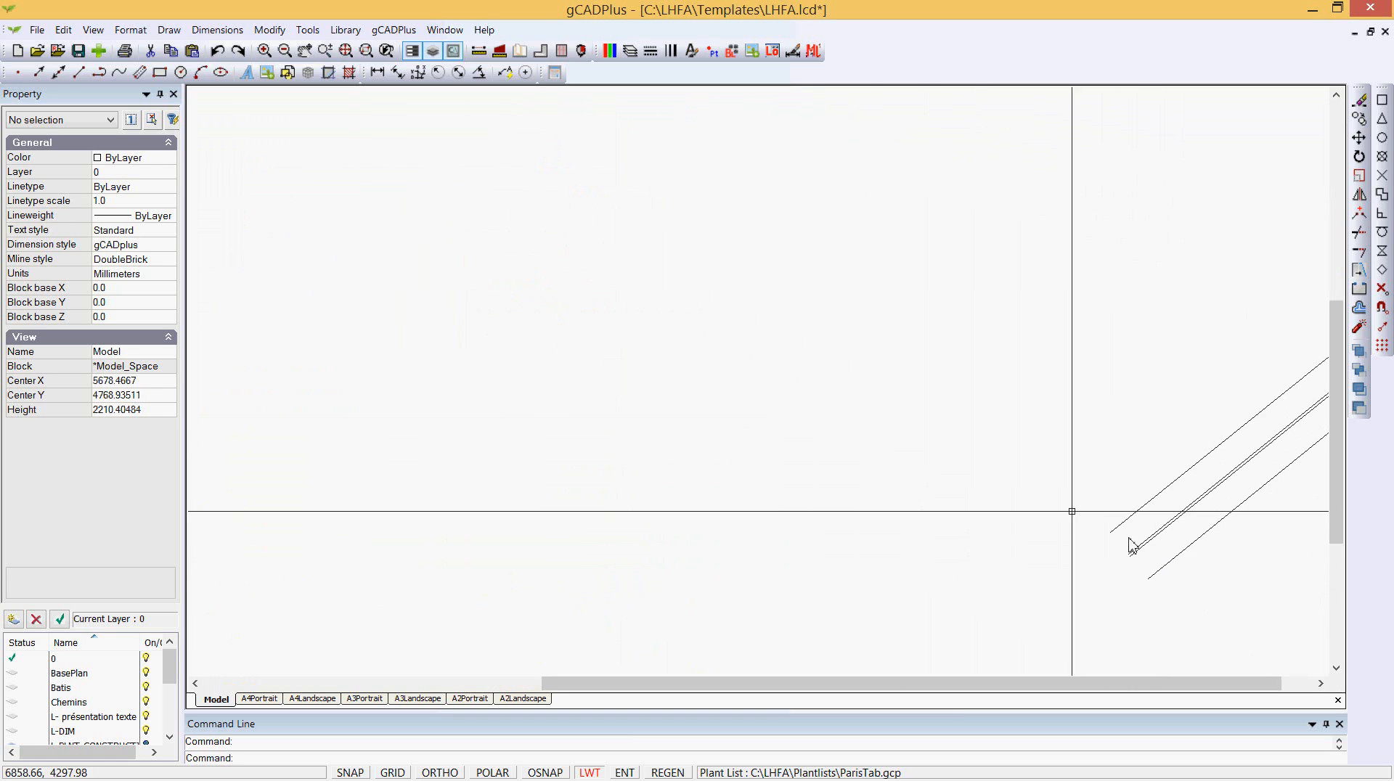
scroll(908, 424, "down", 2)
left_click(169, 30)
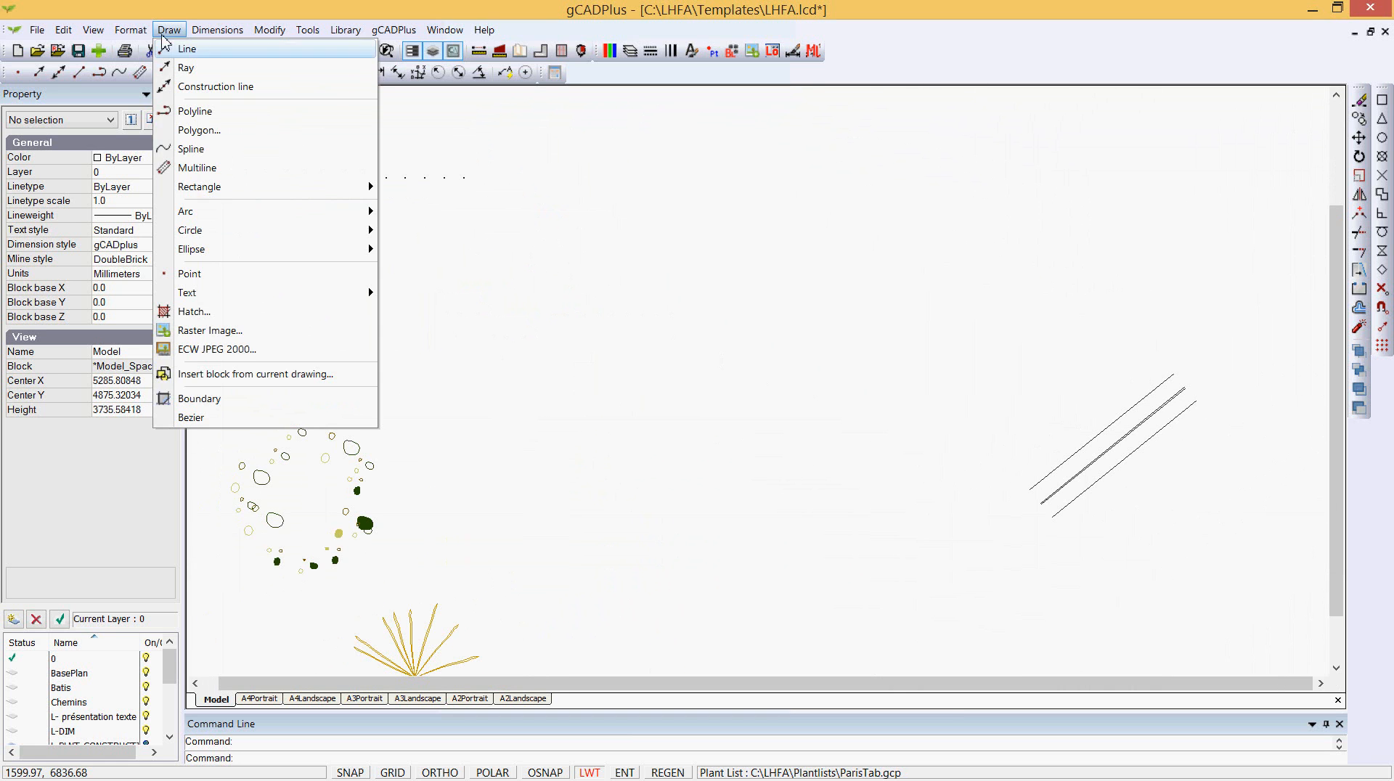
left_click(197, 168)
left_click(482, 363)
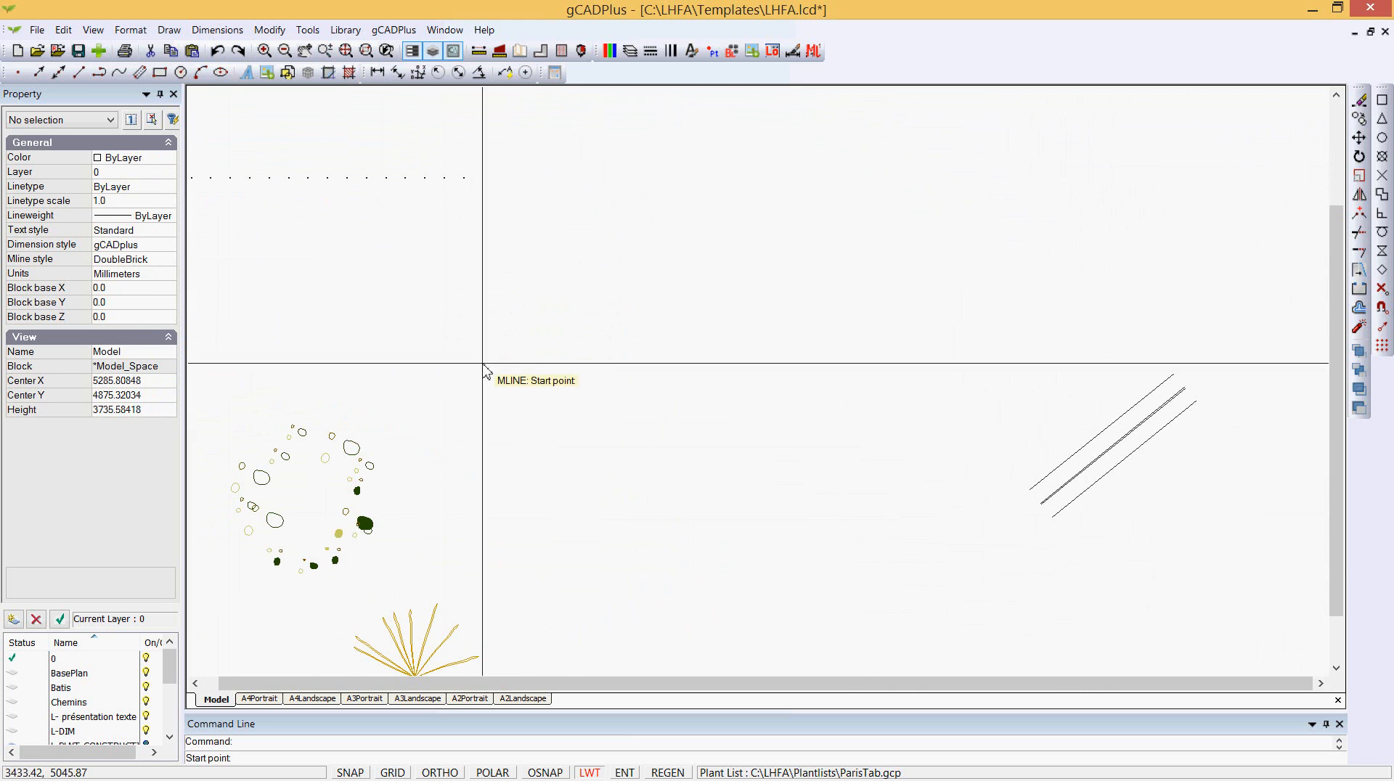
left_click(568, 248)
left_click(668, 226)
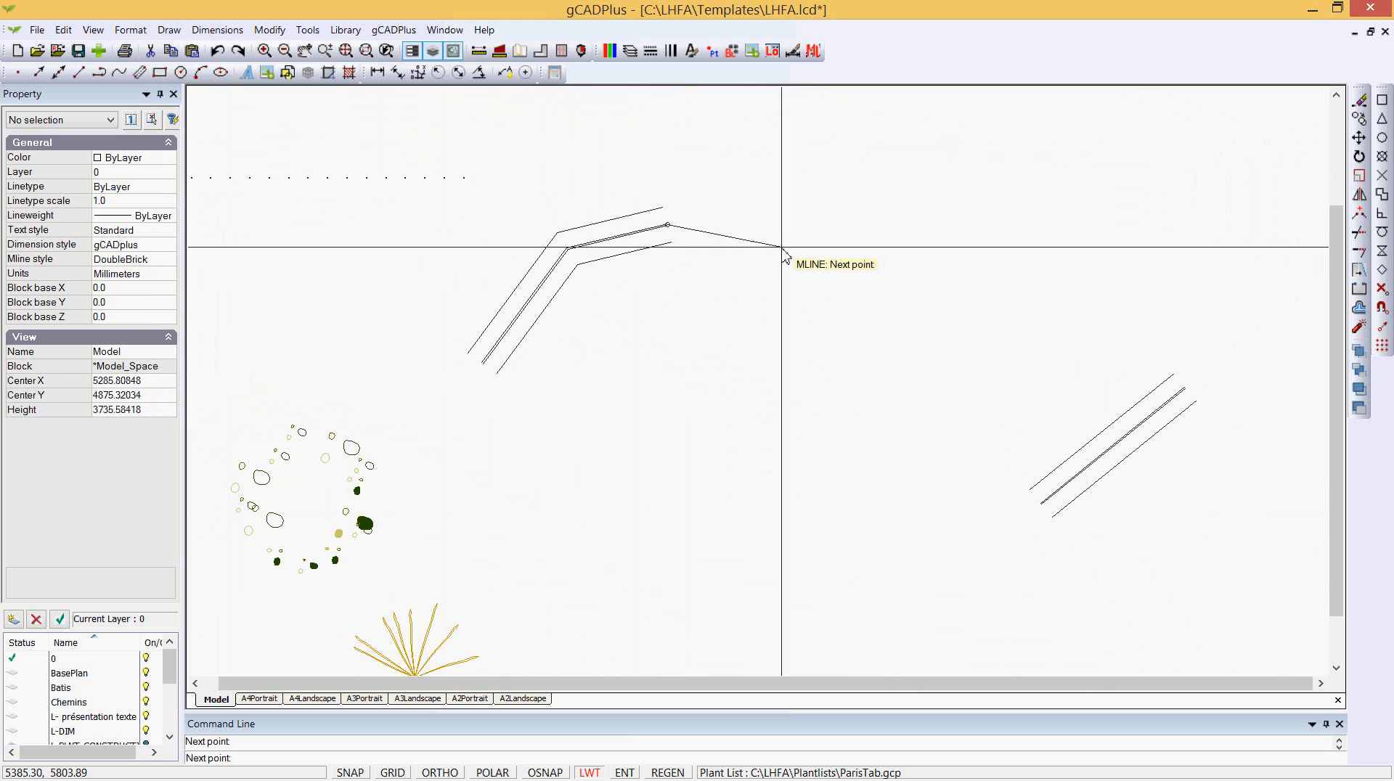
right_click(783, 248)
left_click(815, 257)
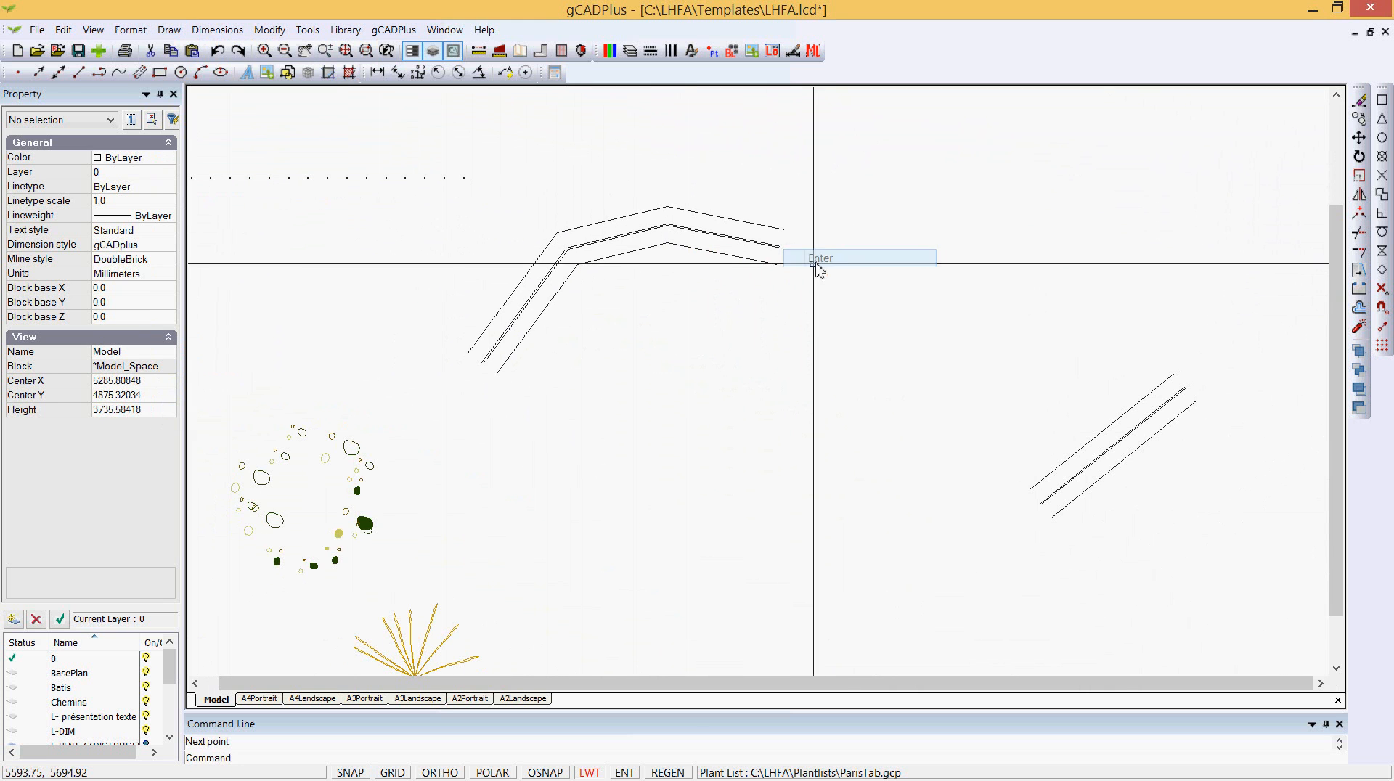
- Open the Text Styles Manager to review the text styles, then close it unchanged
left_click(131, 32)
left_click(156, 130)
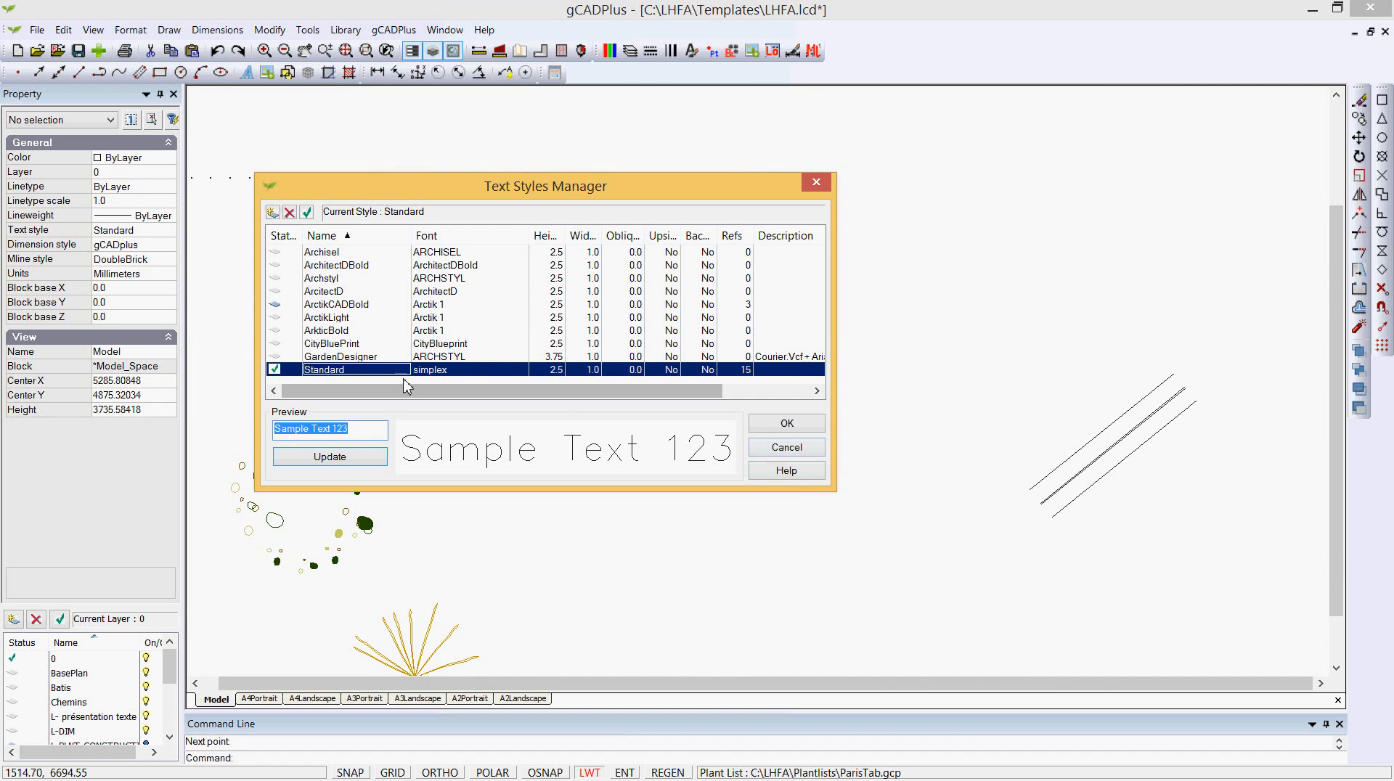
left_click(787, 450)
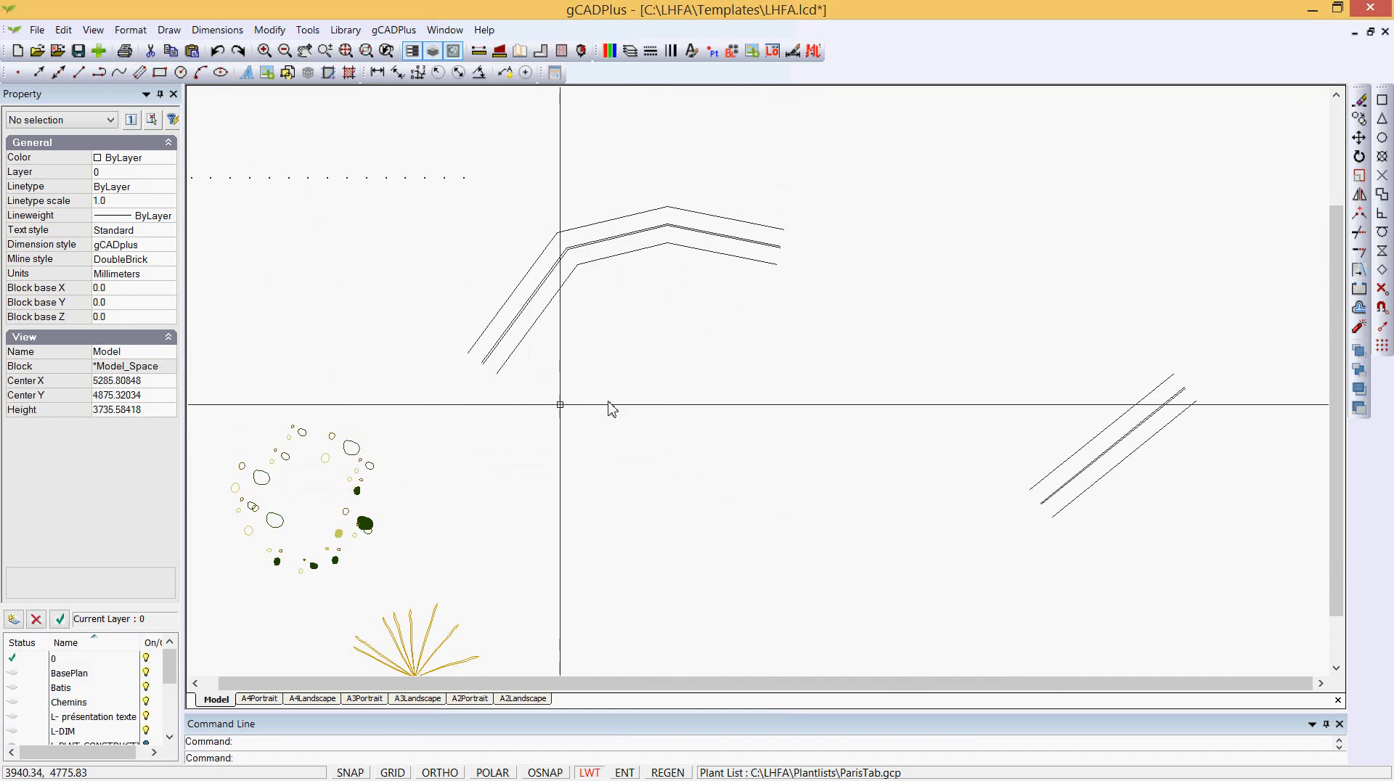
- View the A4 Portrait and A4 Landscape layouts, then return to Model space
left_click(259, 698)
left_click(317, 700)
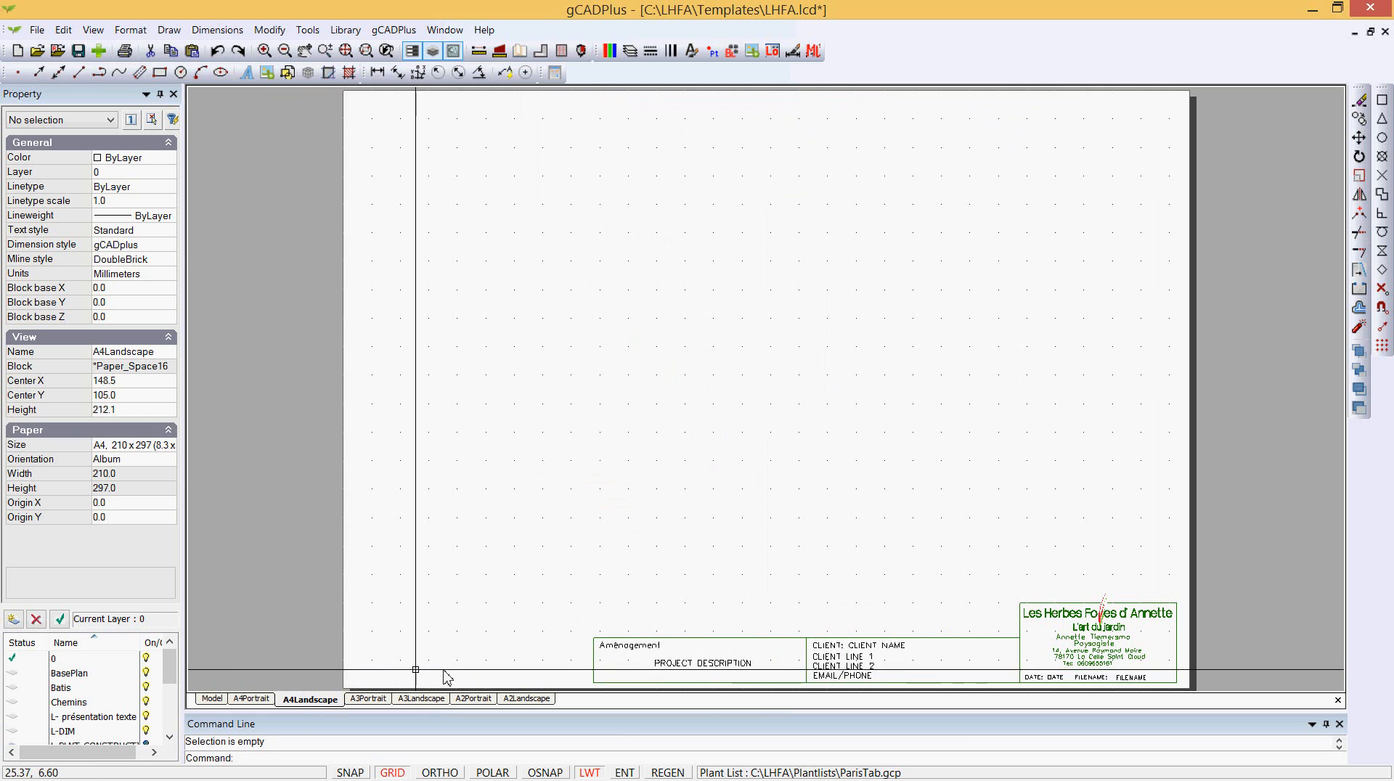
left_click(212, 698)
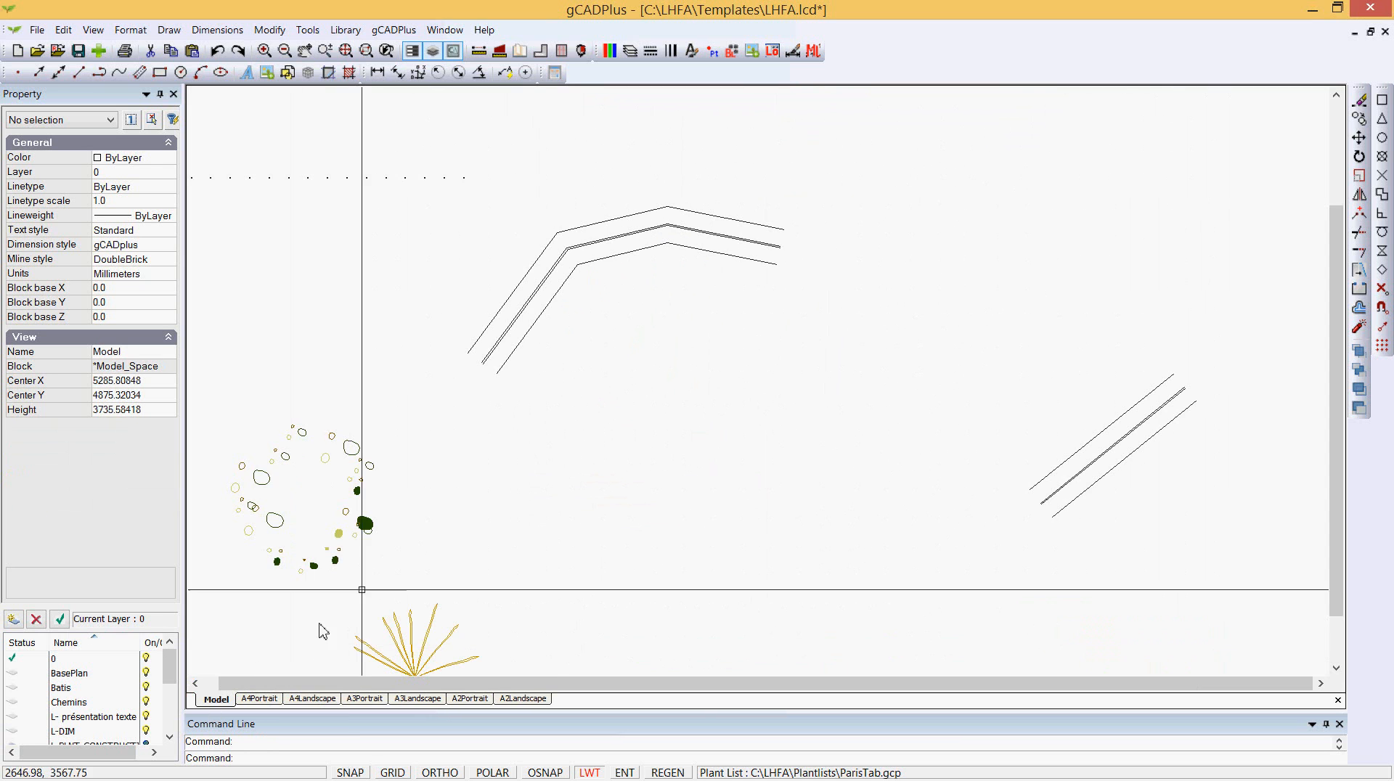
- Open the ParisTab plant list and scroll through its entries, then close it
scroll(582, 495, "down", 1)
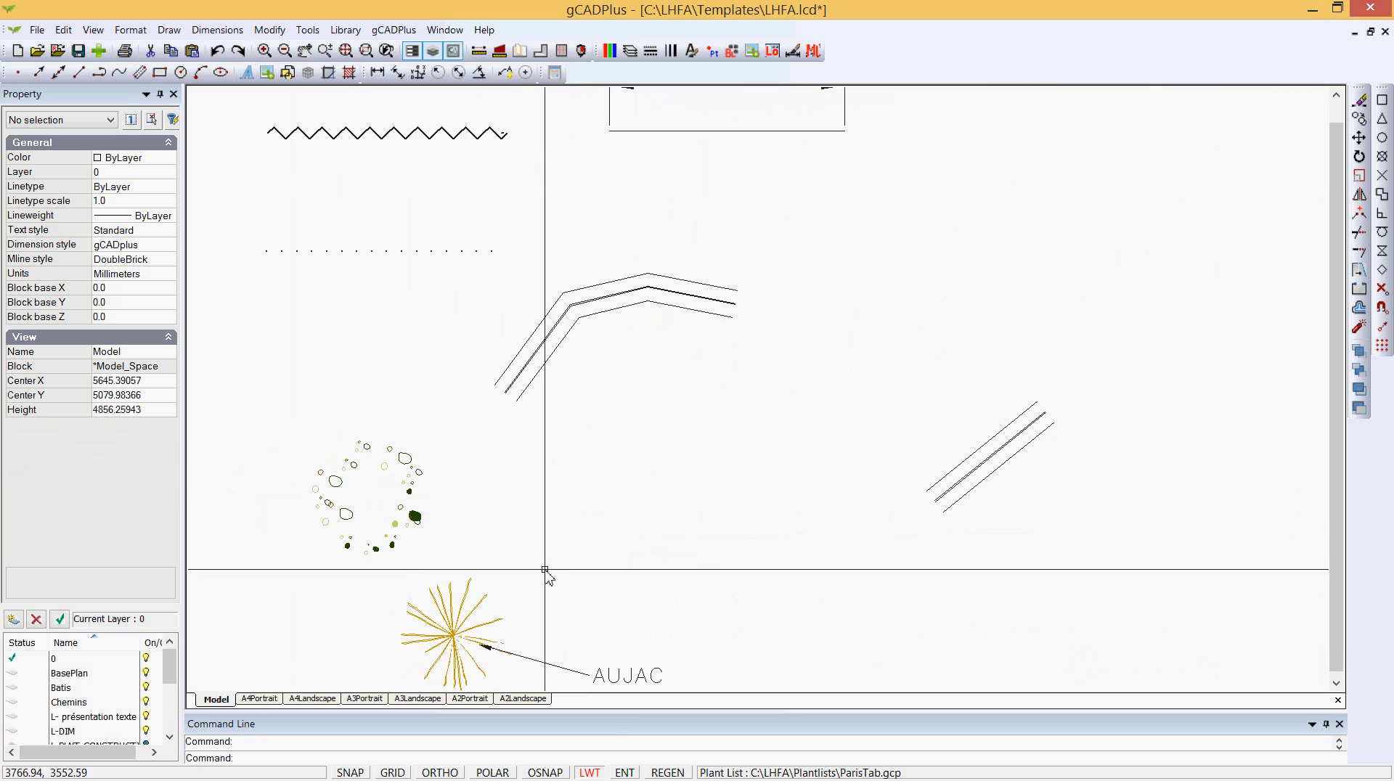
middle_click_drag(606, 502, 630, 464)
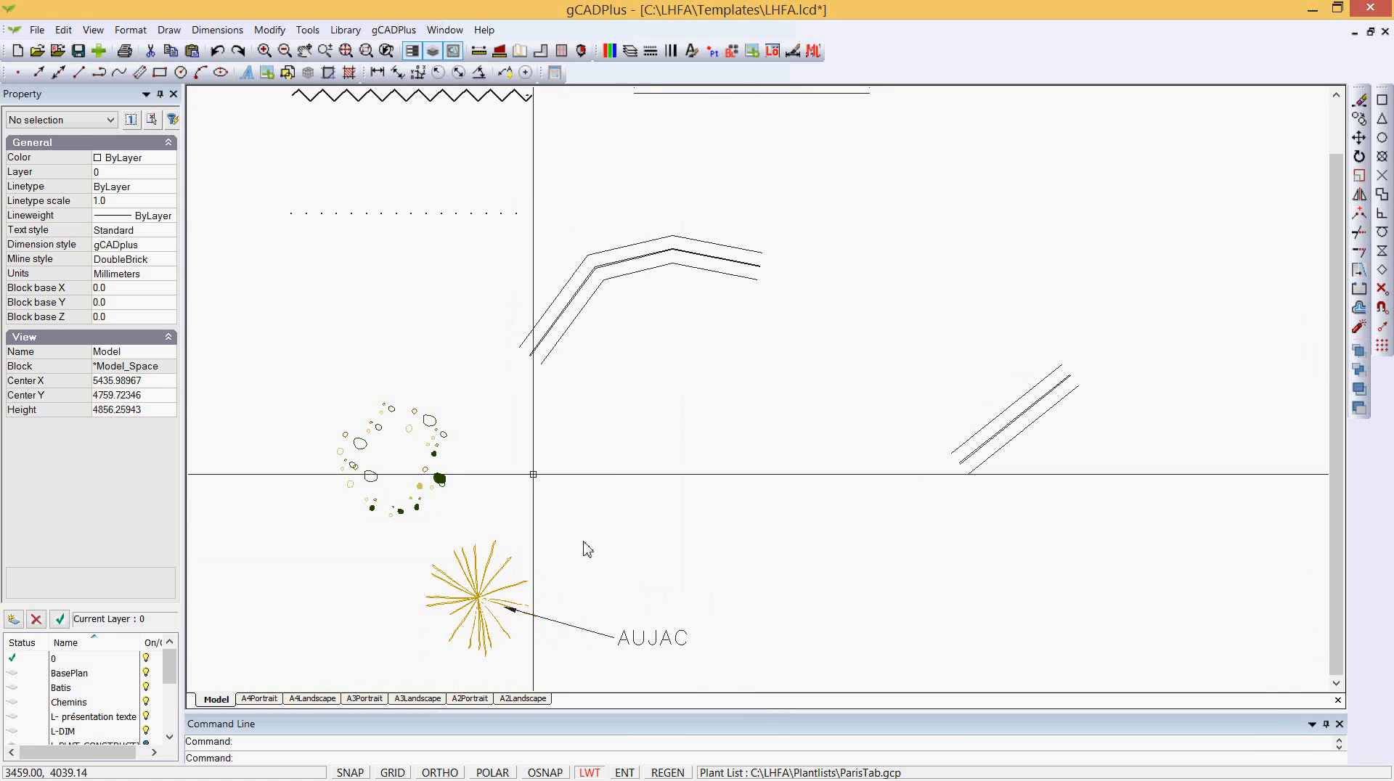
left_click(395, 29)
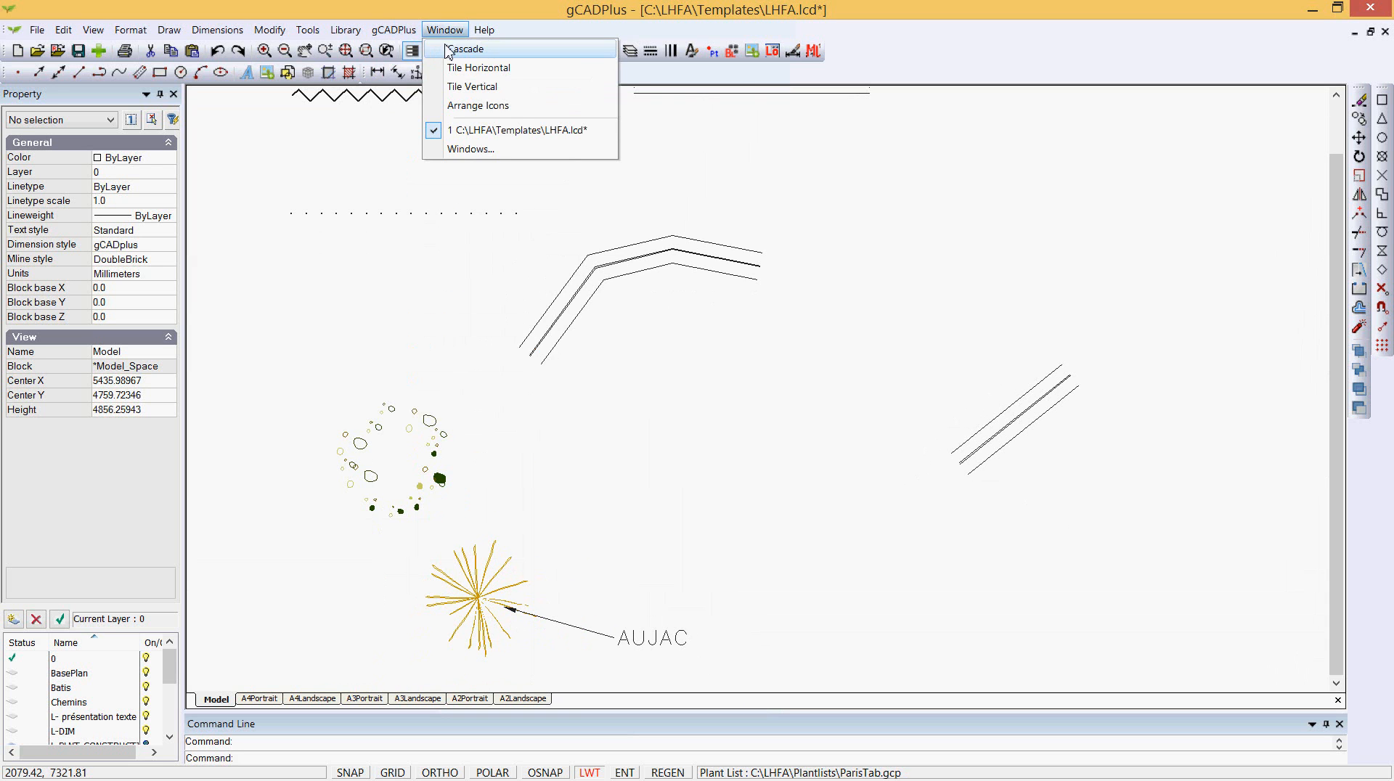
mouse_move(456, 49)
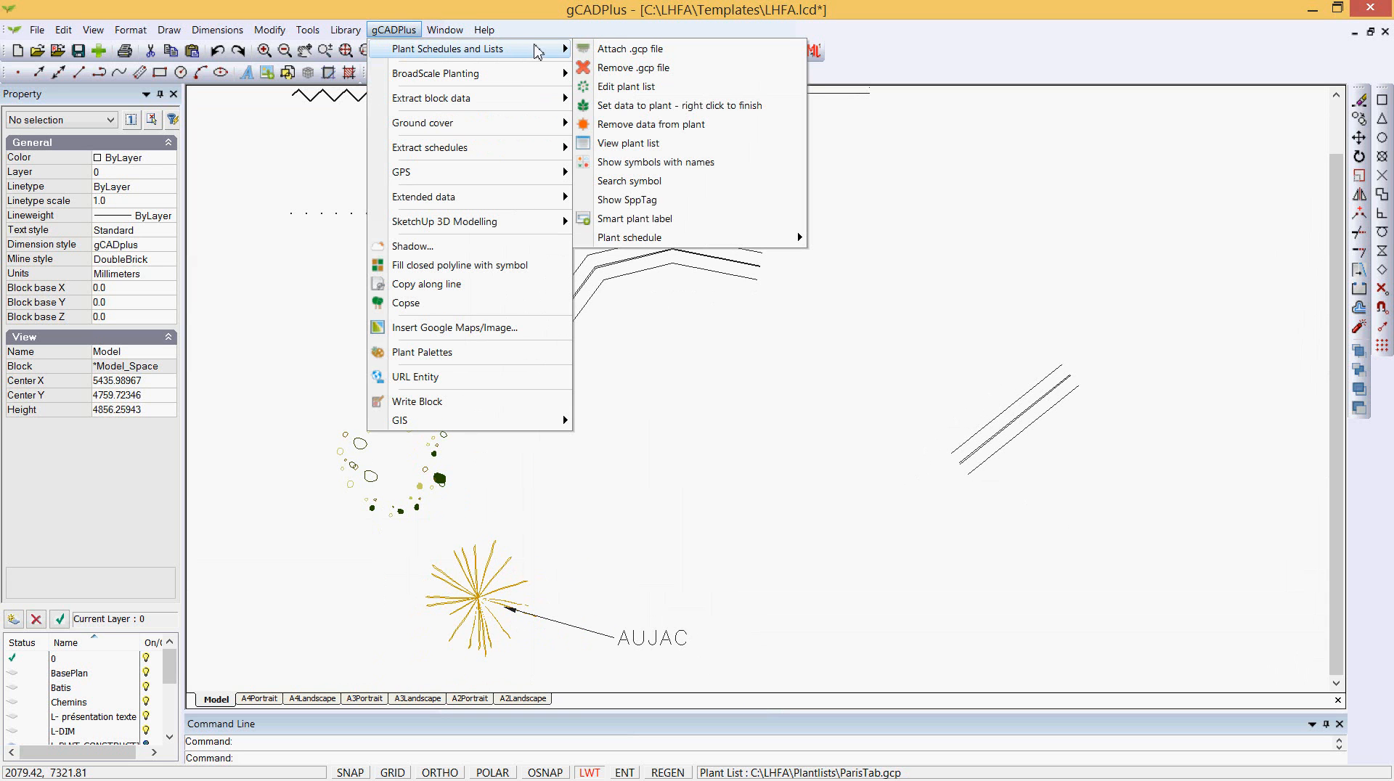
left_click(624, 87)
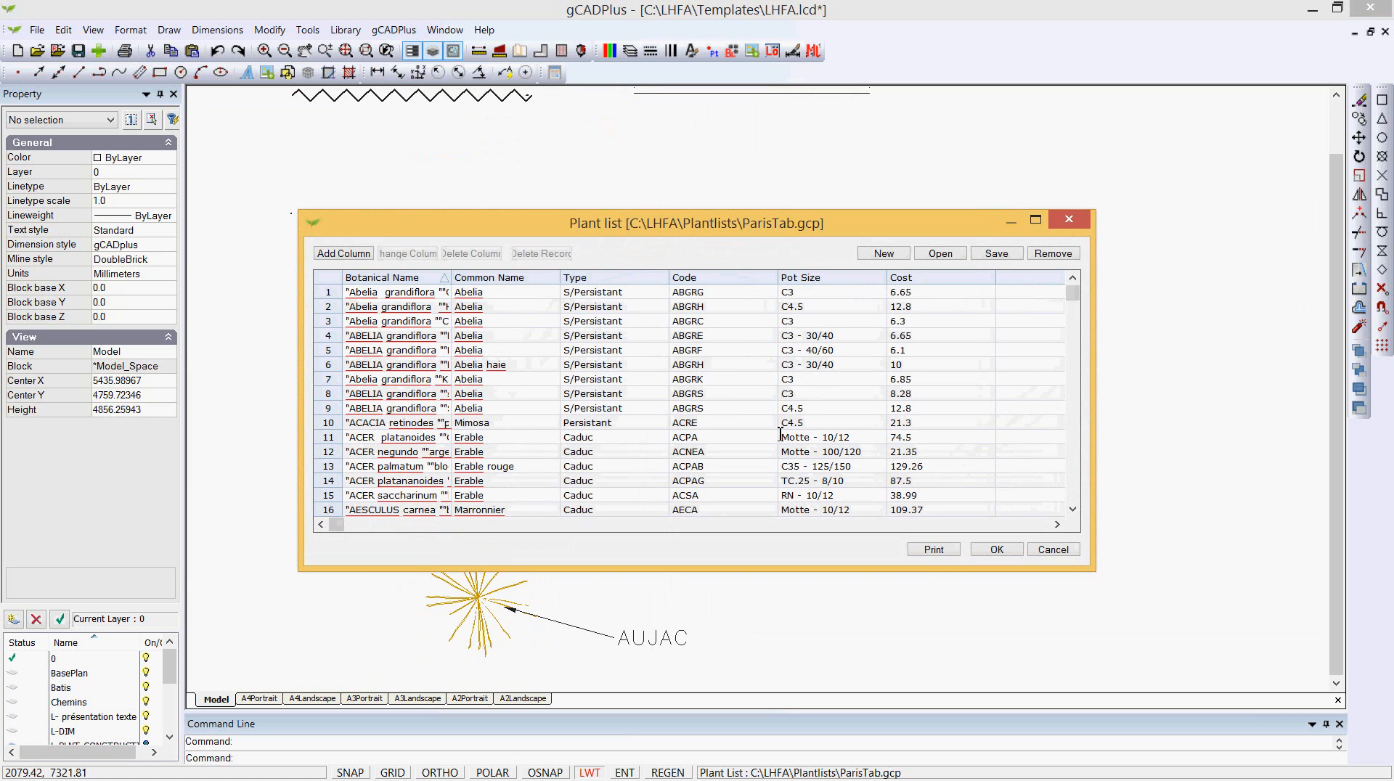
left_click_drag(1072, 307, 1075, 396)
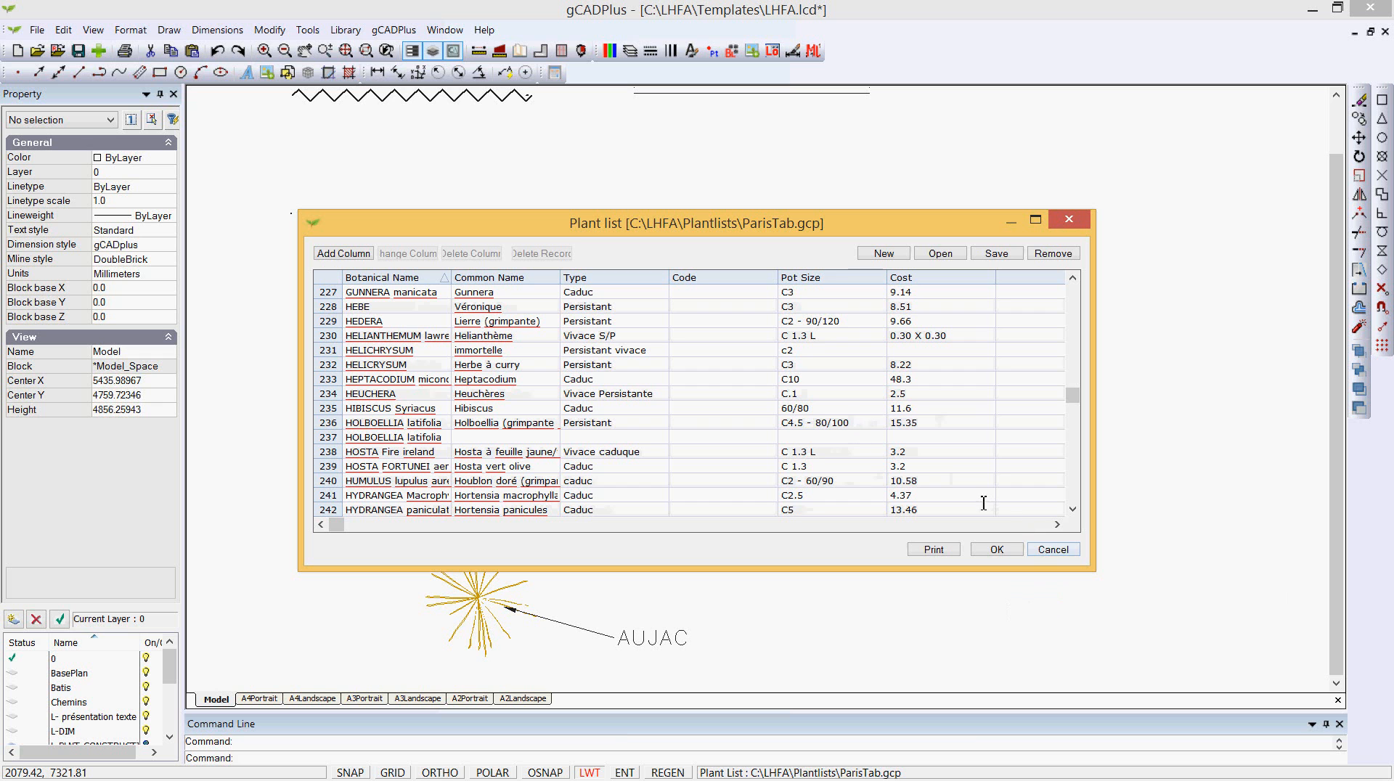
left_click(1052, 550)
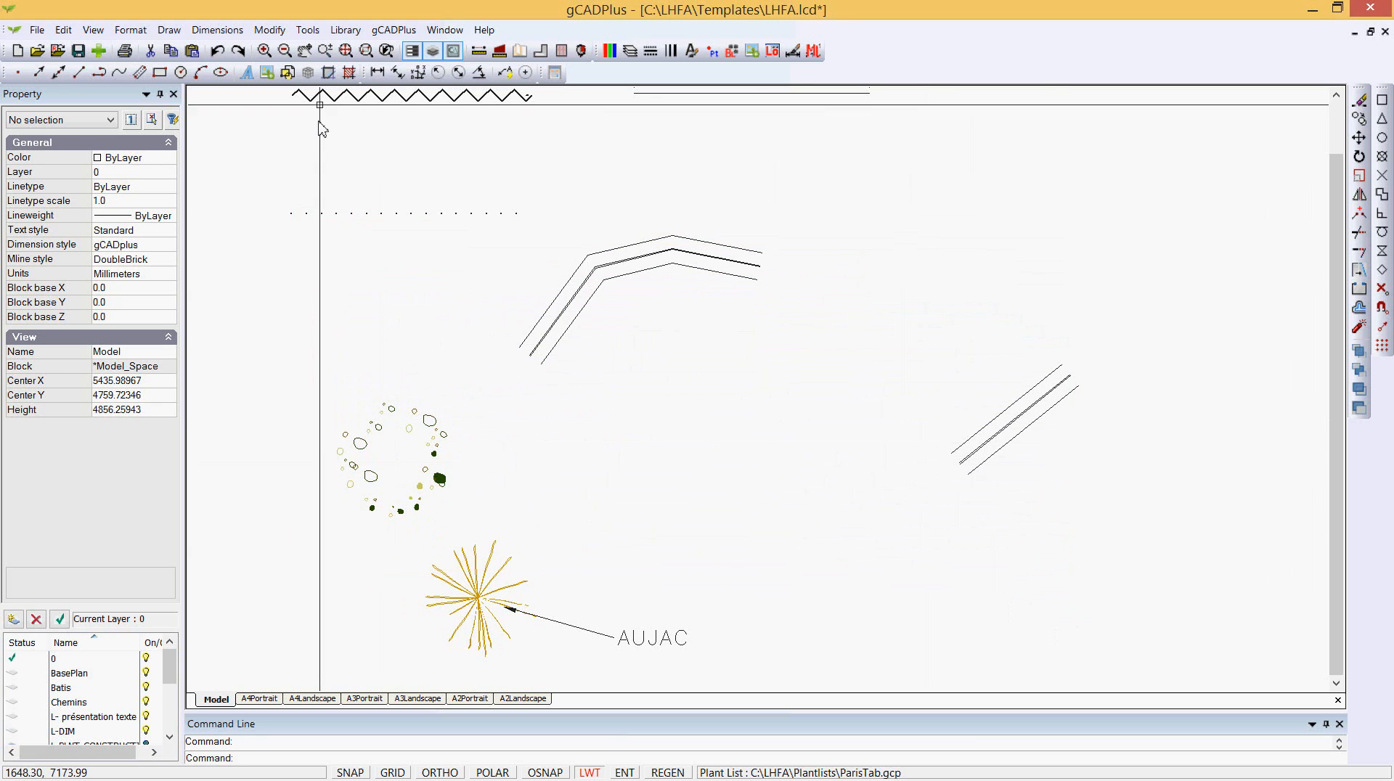
- Add a Smart plant label with a leader to the dark green plant symbols, including code and count
left_click(385, 33)
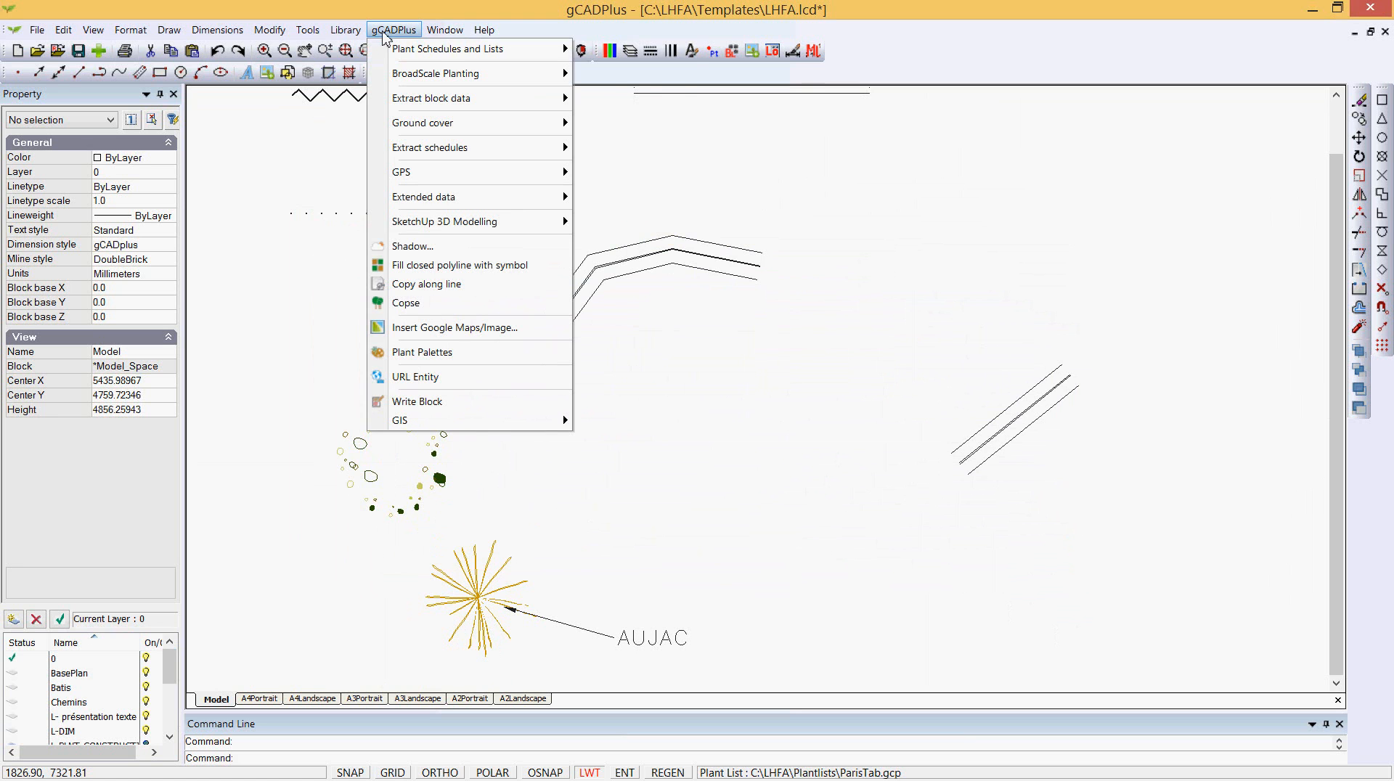
mouse_move(455, 54)
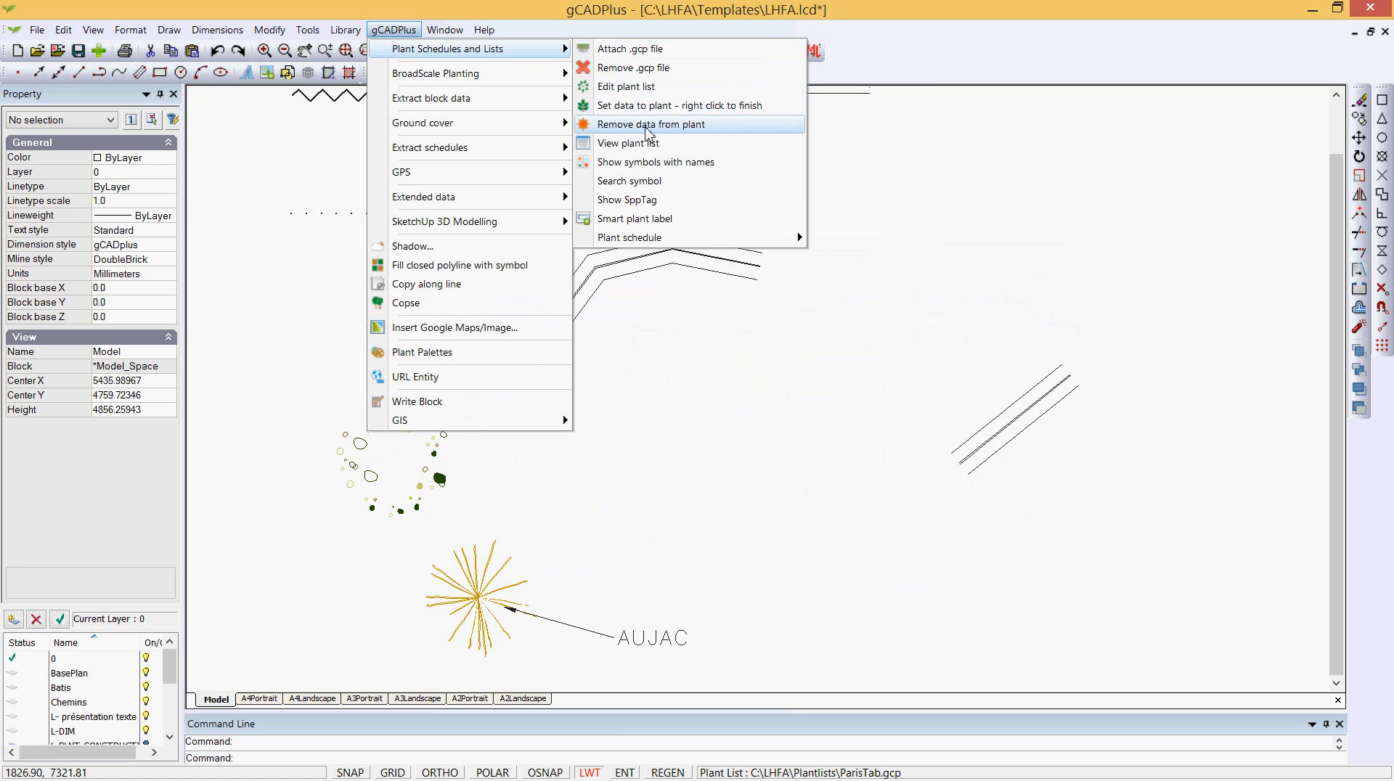
left_click(645, 218)
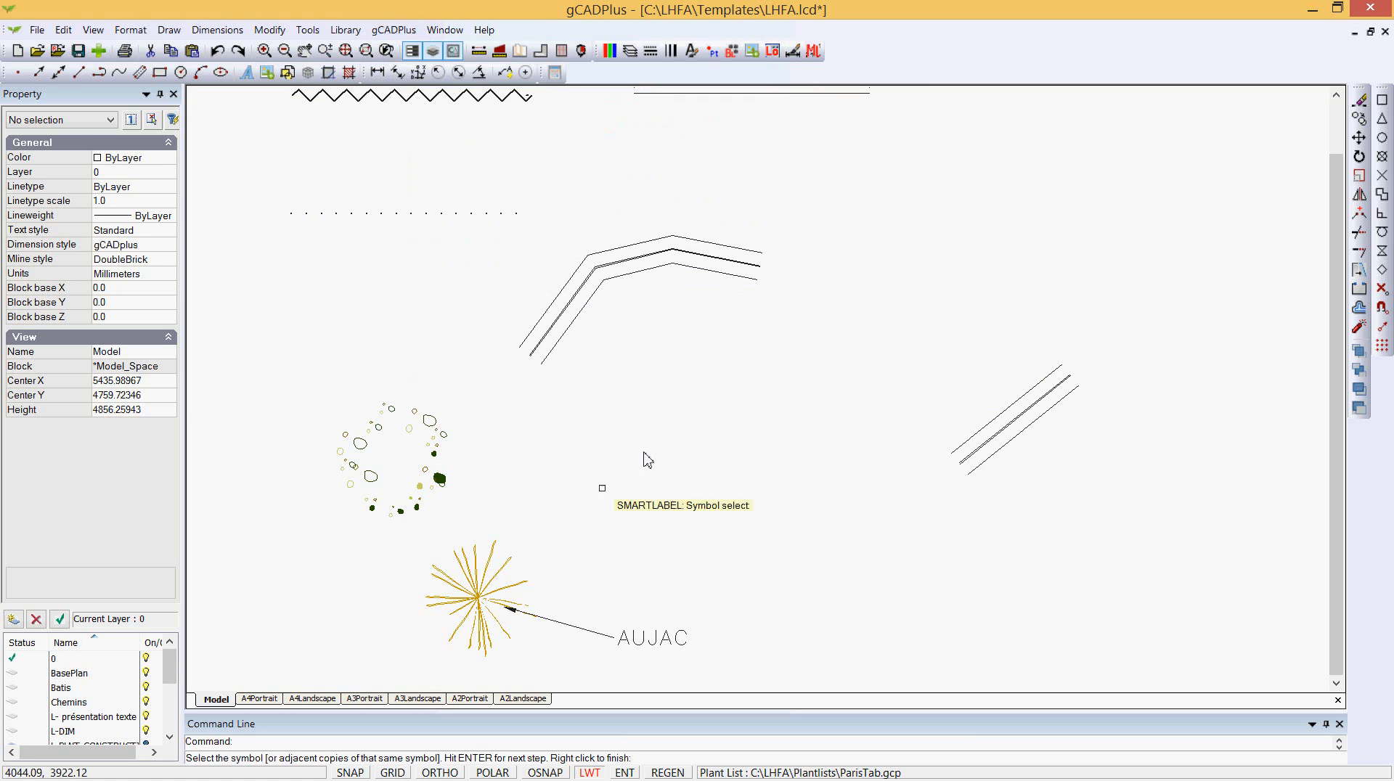
scroll(430, 493, "up", 4)
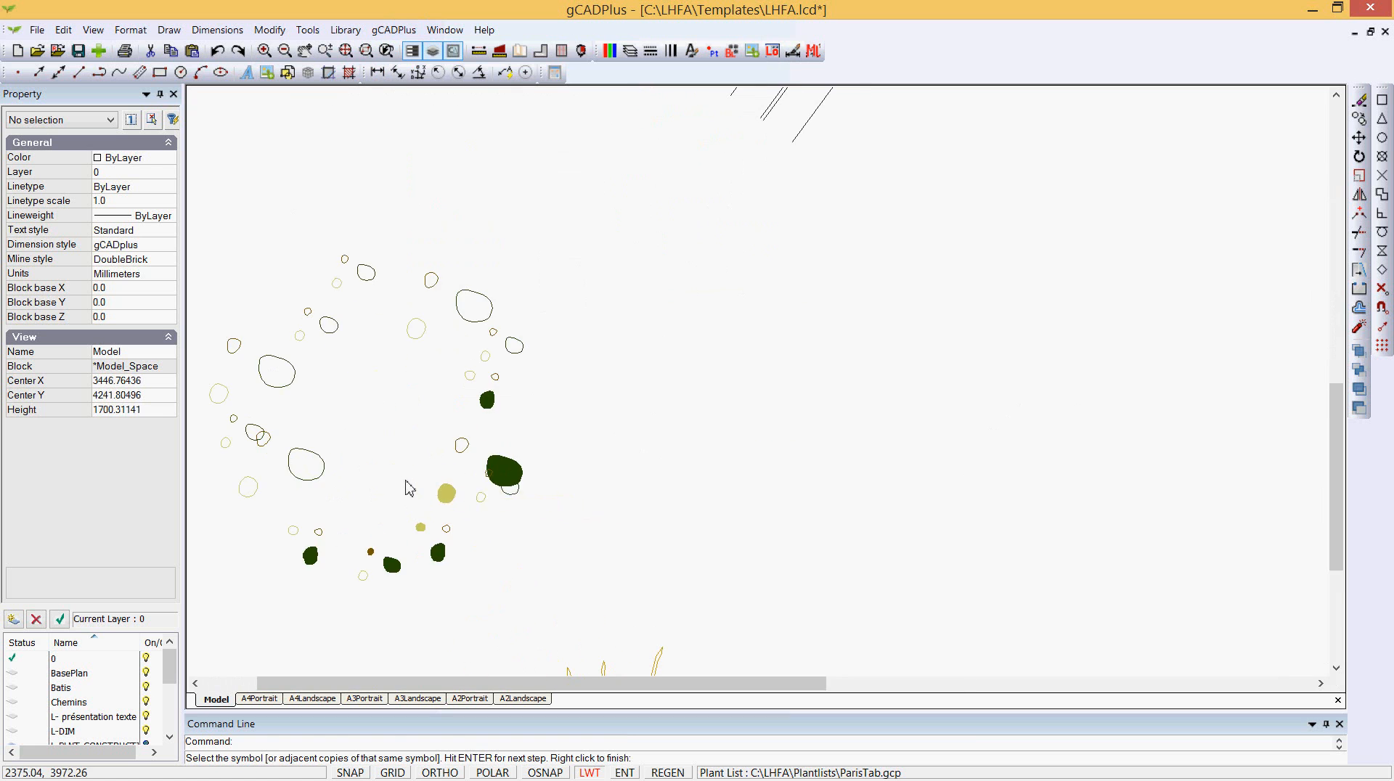
left_click(493, 472)
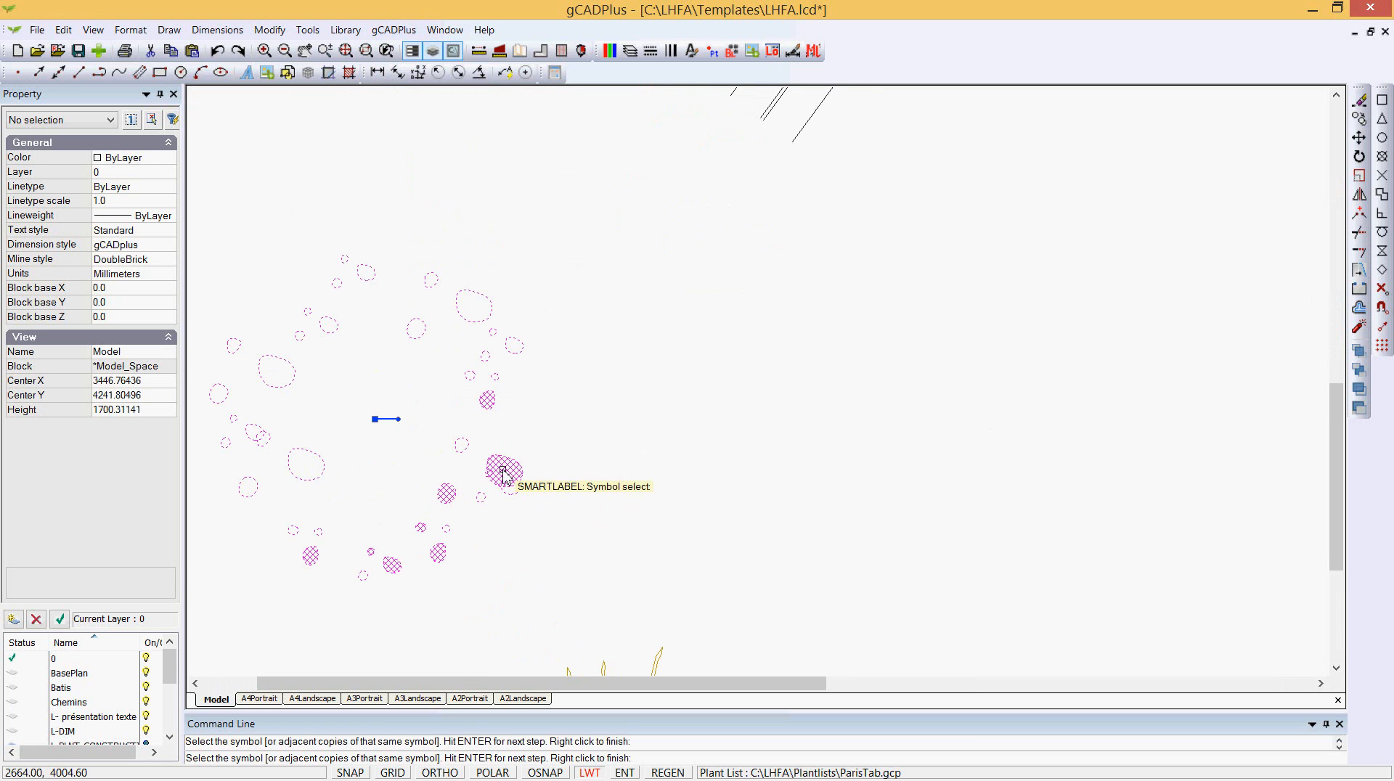
key("Return")
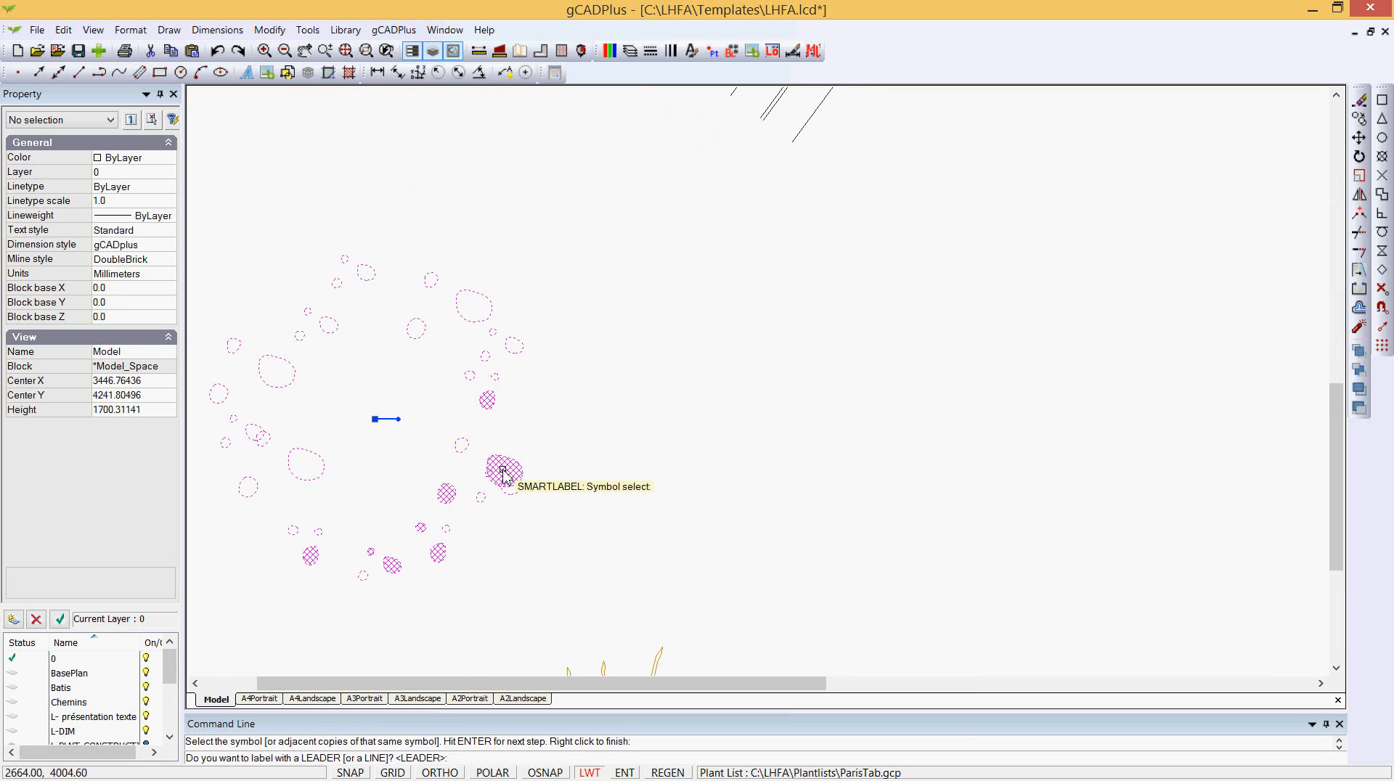
key("Return")
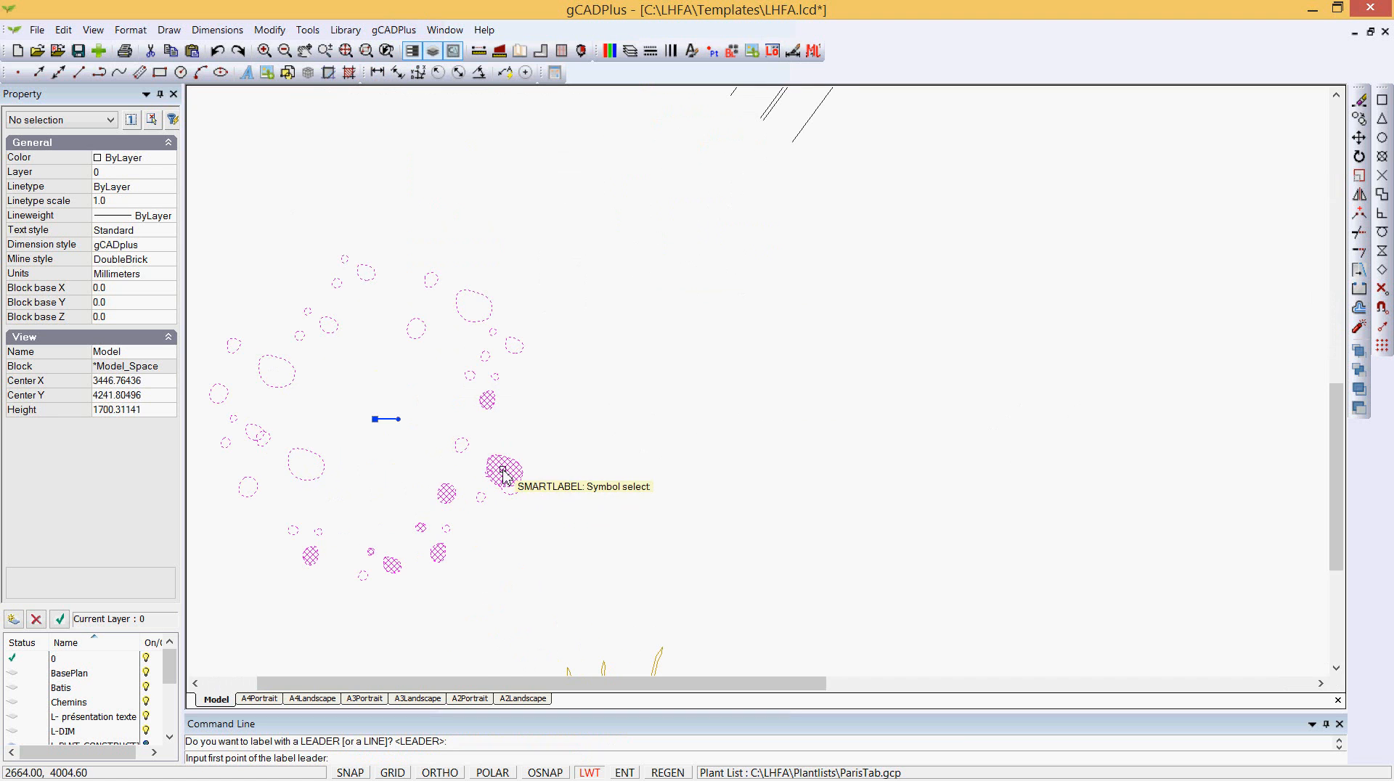
left_click(466, 434)
left_click(646, 384)
key("Return")
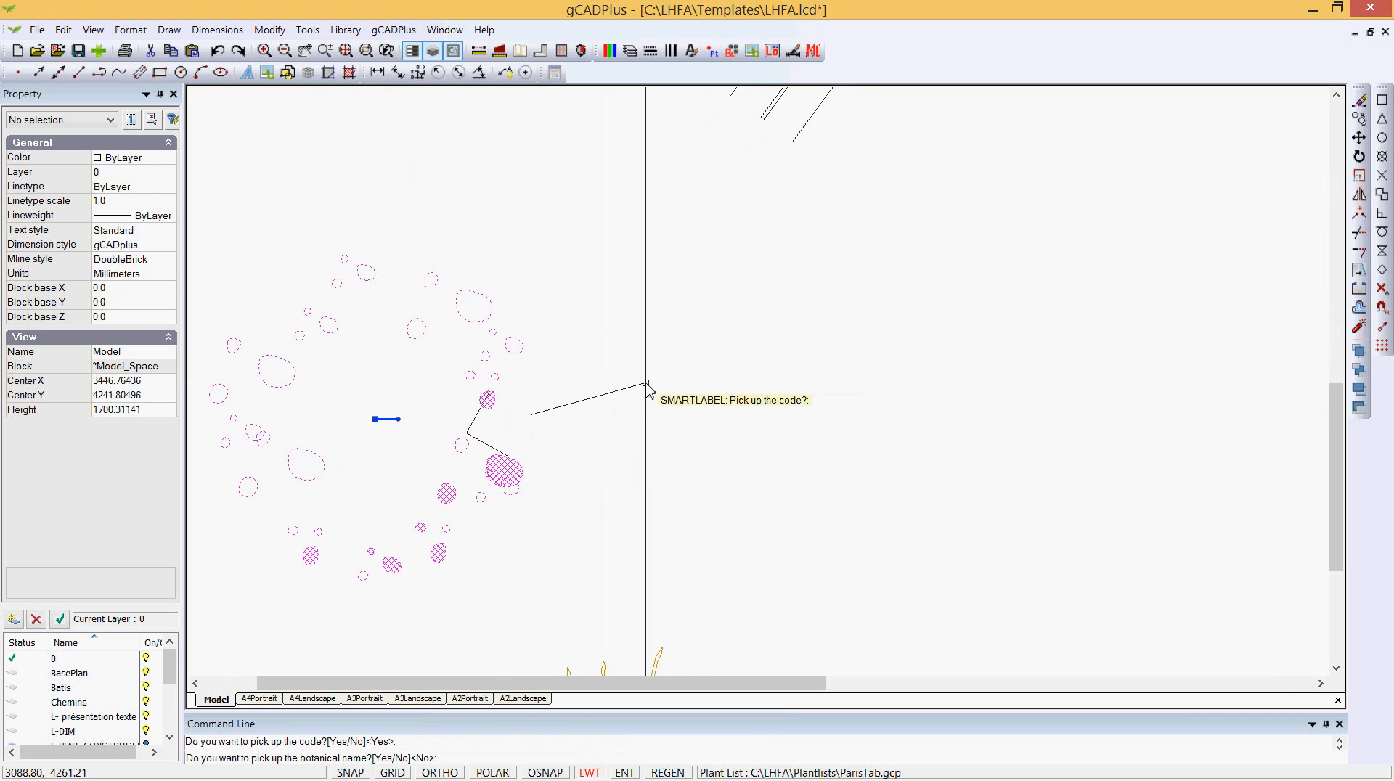
key("Return")
key("Return")
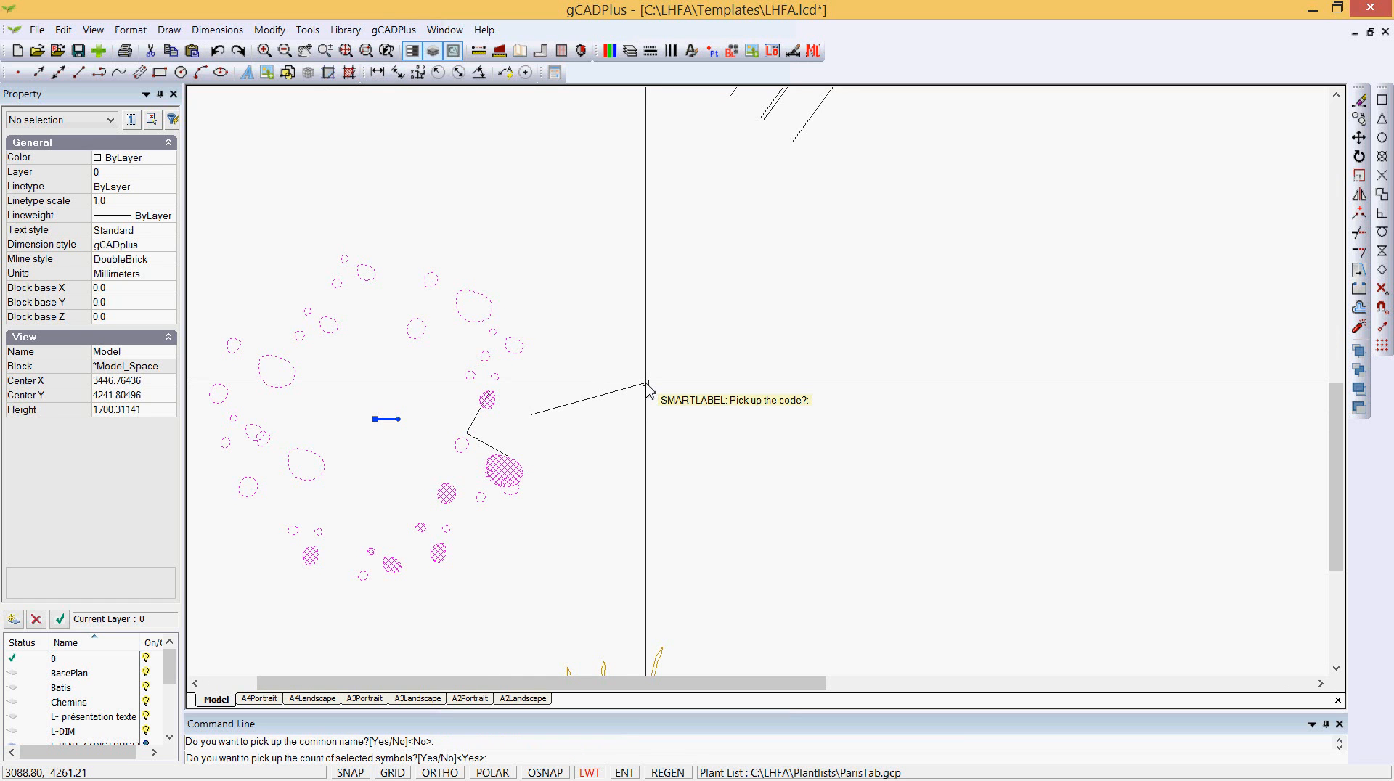
key("Return")
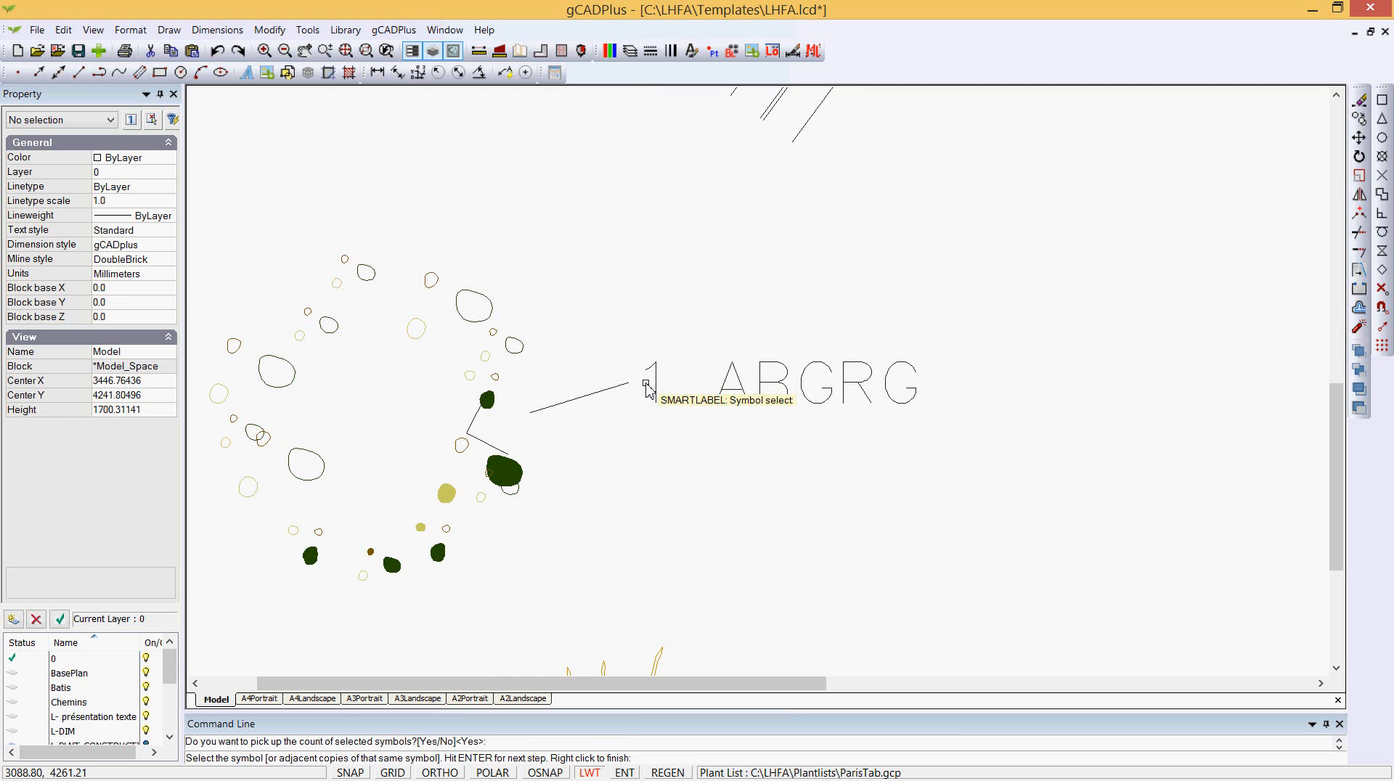
scroll(756, 496, "down", 1)
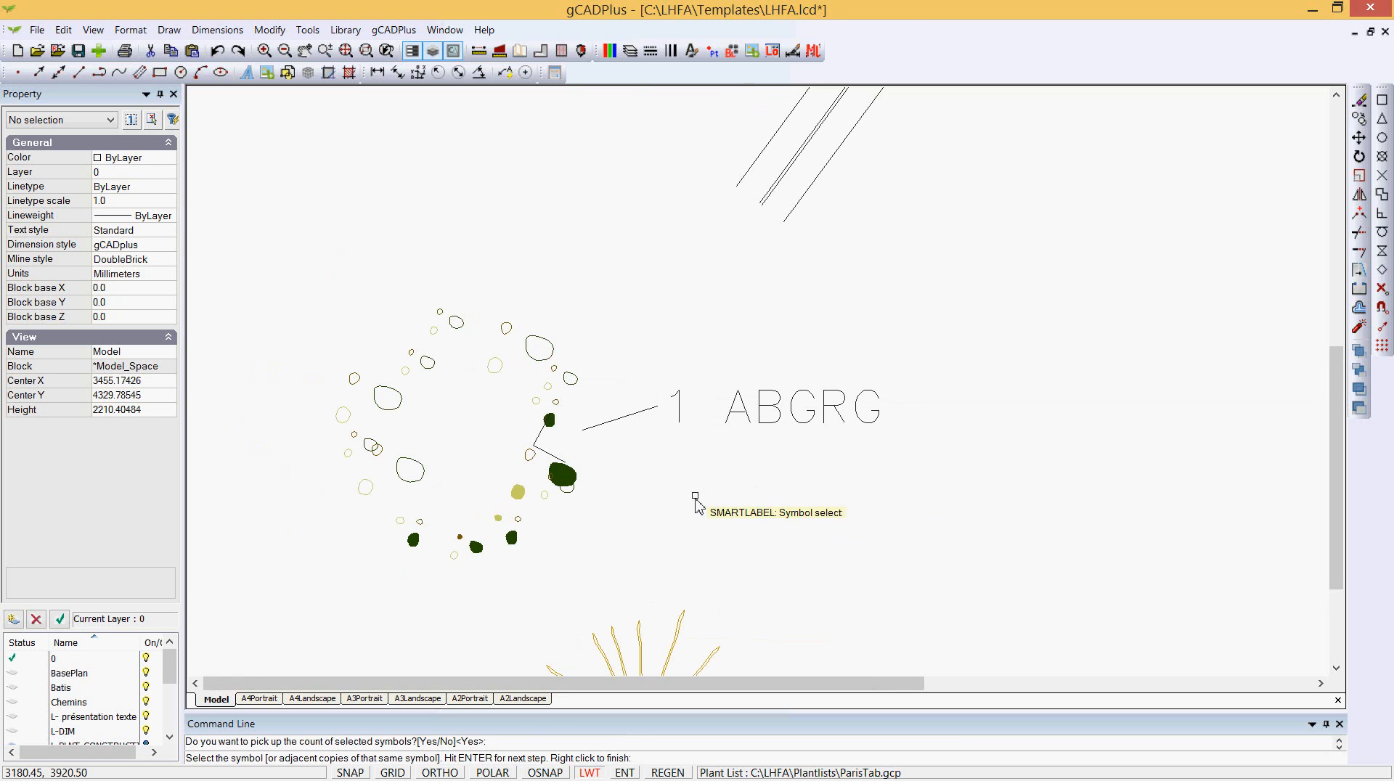
scroll(763, 407, "down", 1)
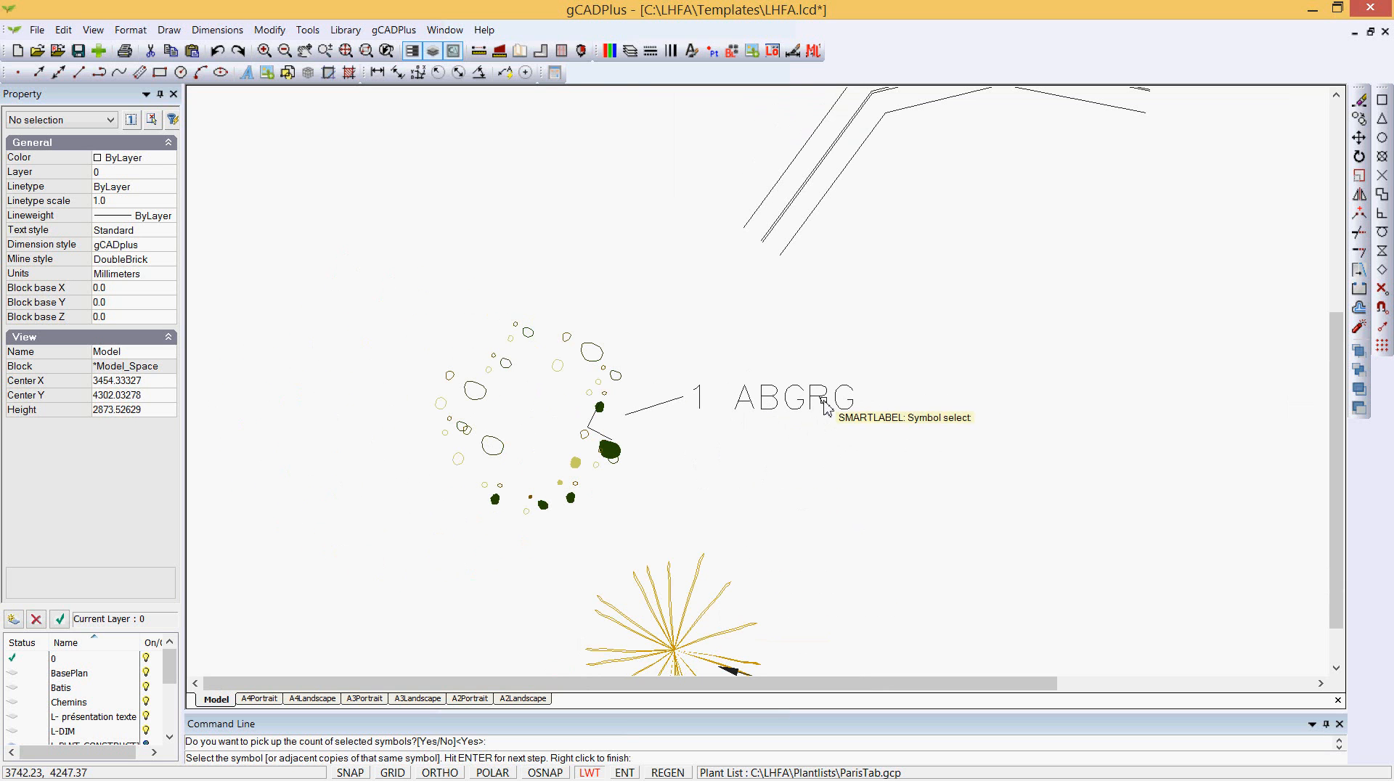
- Open the Layer Properties Manager to review the drawing's layers, then close it unchanged
left_click(630, 51)
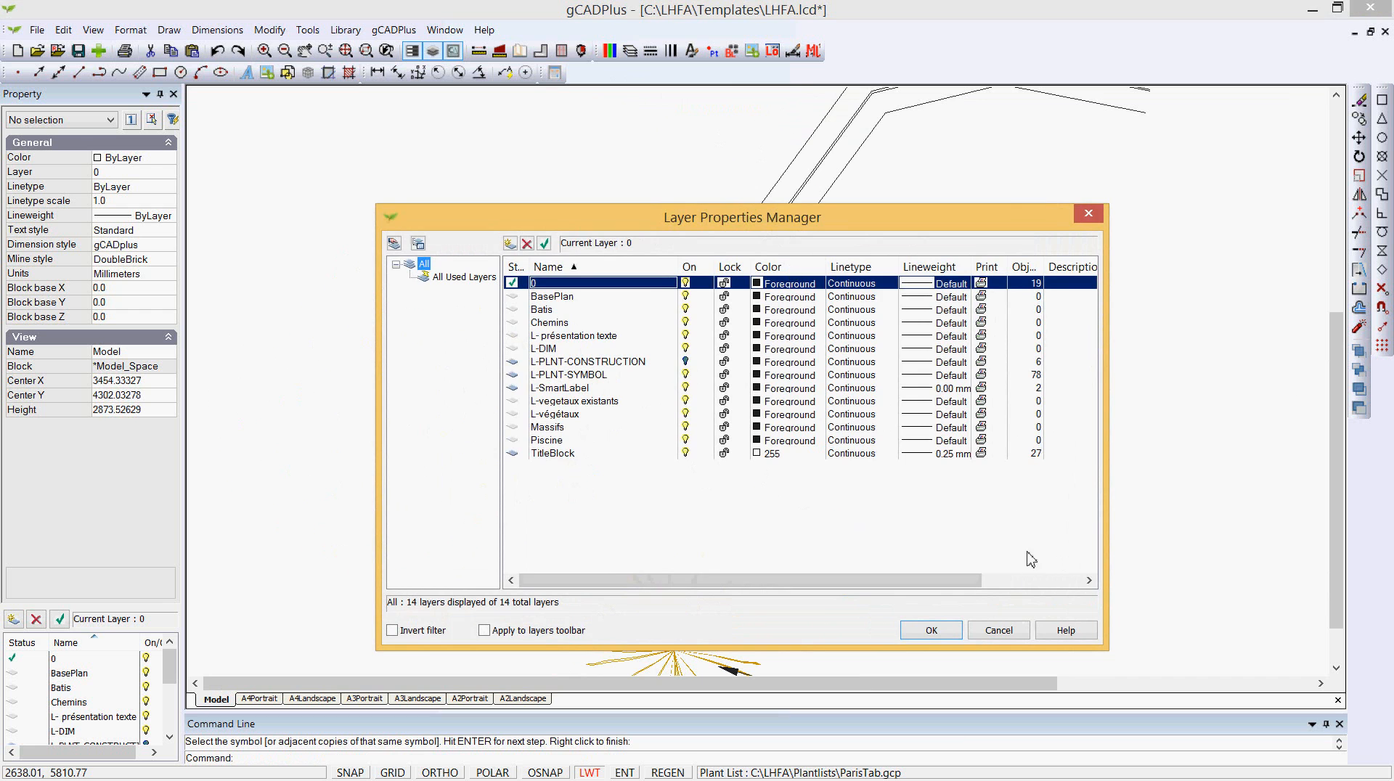
left_click(1017, 630)
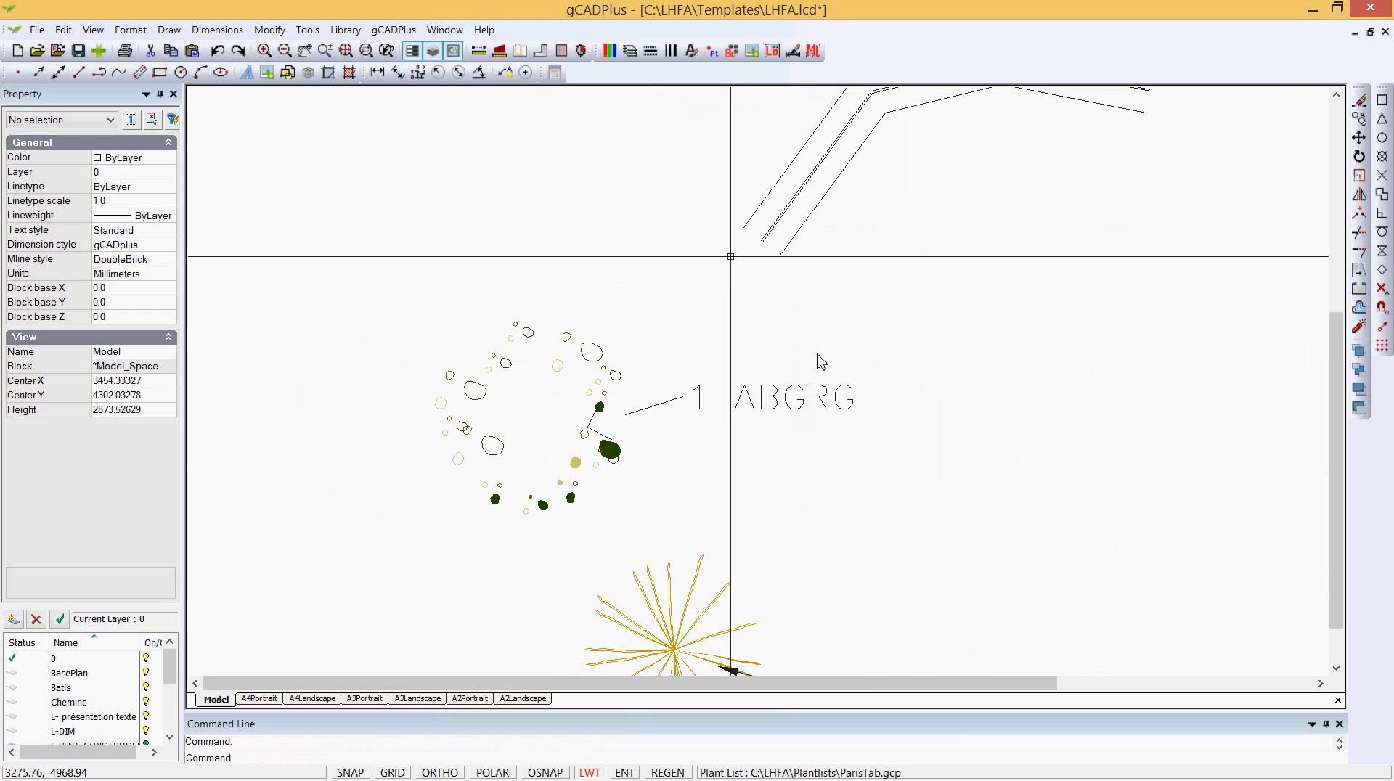
- Open the plant list editor and widen the Botanical Name column to read the full names, then cancel
left_click(412, 35)
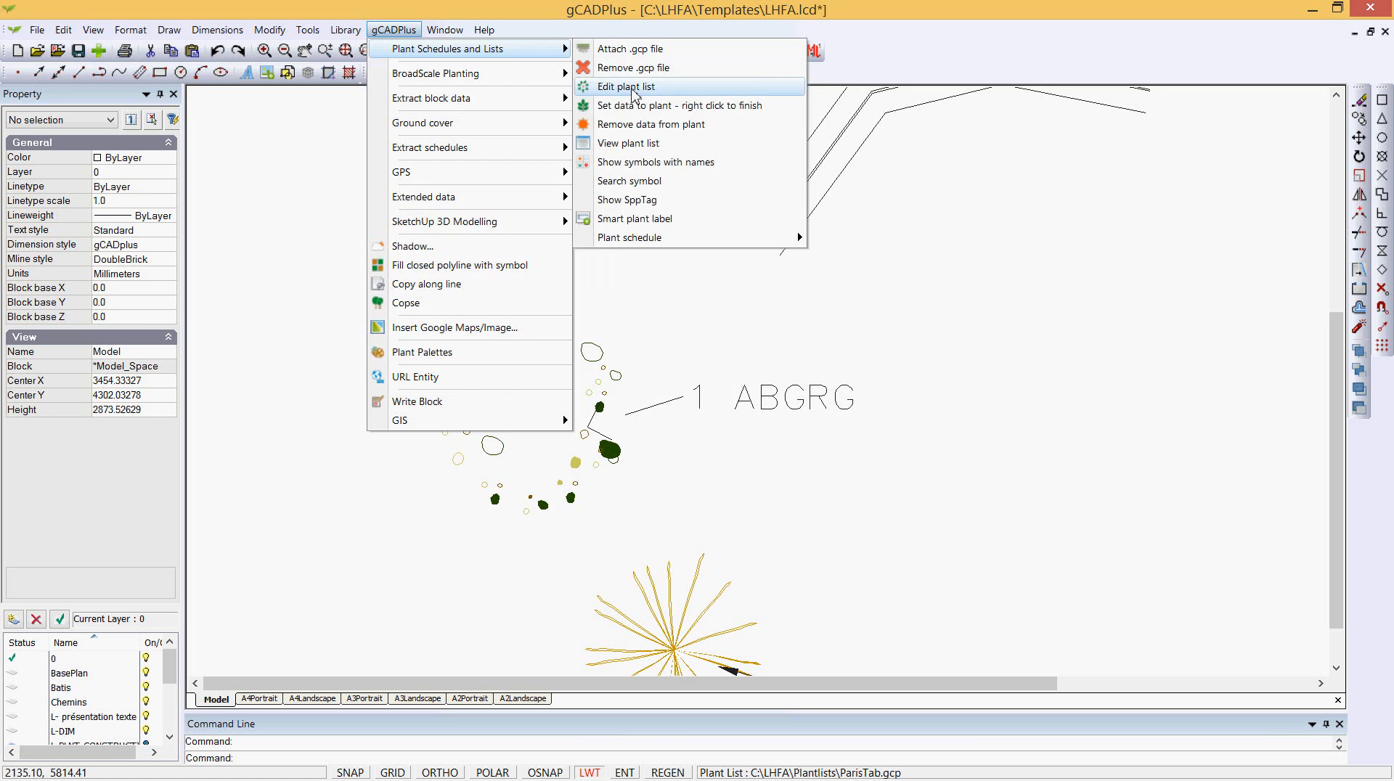
left_click(633, 88)
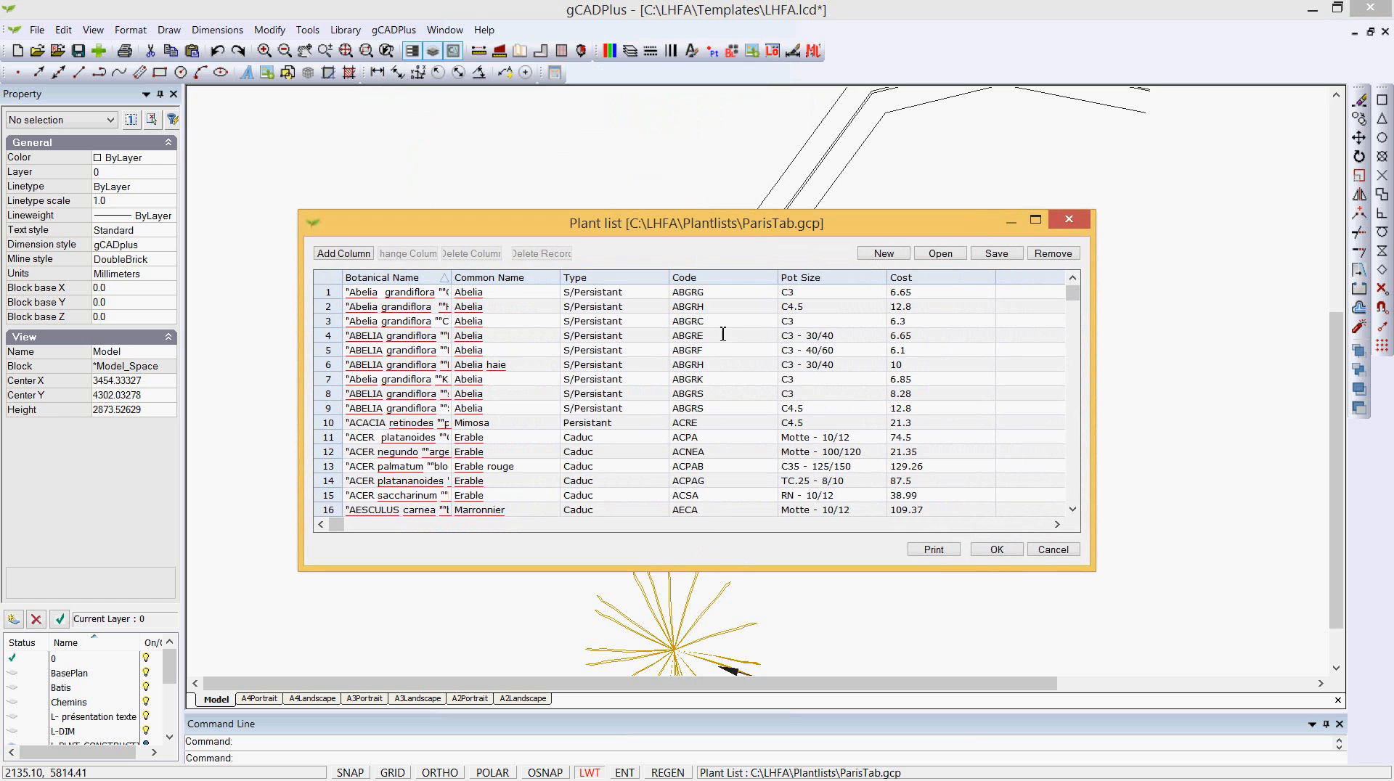
left_click_drag(450, 279, 564, 285)
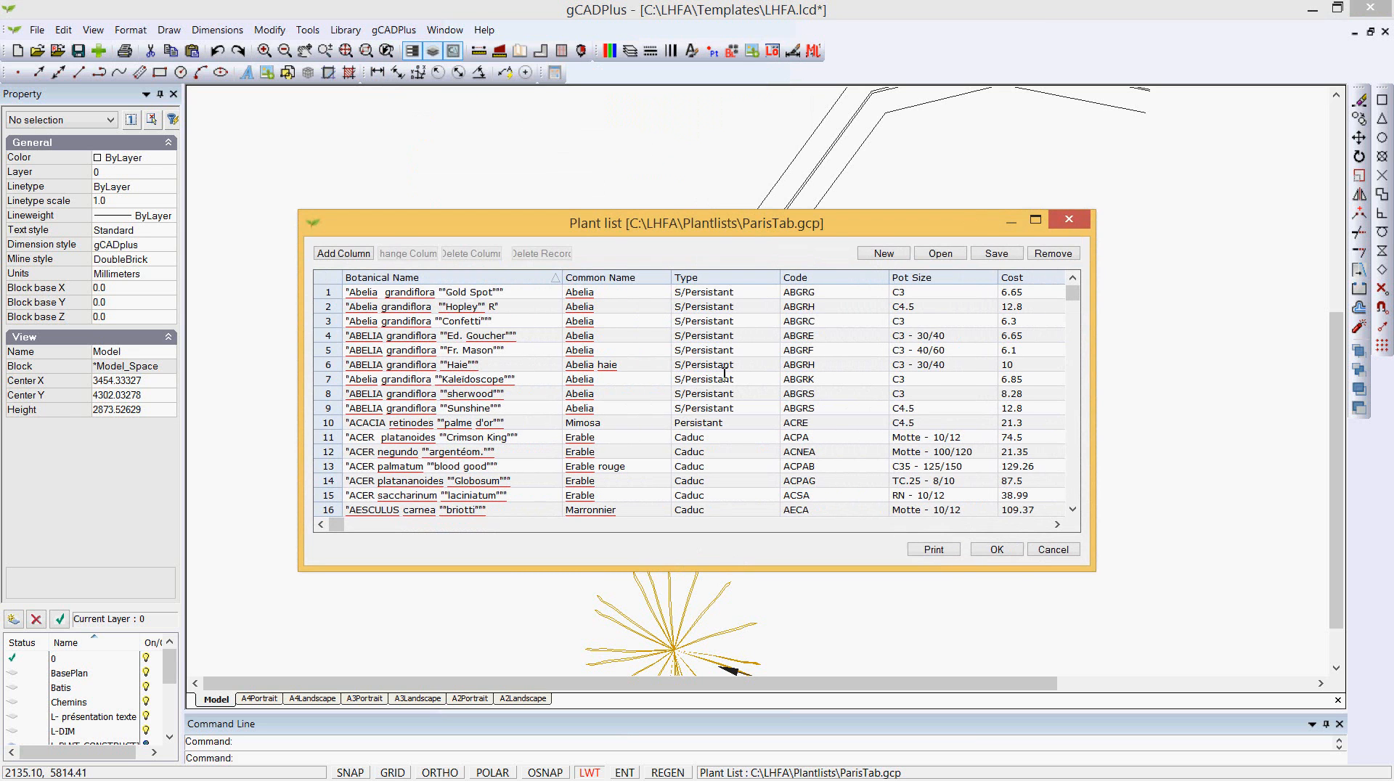
left_click(1059, 553)
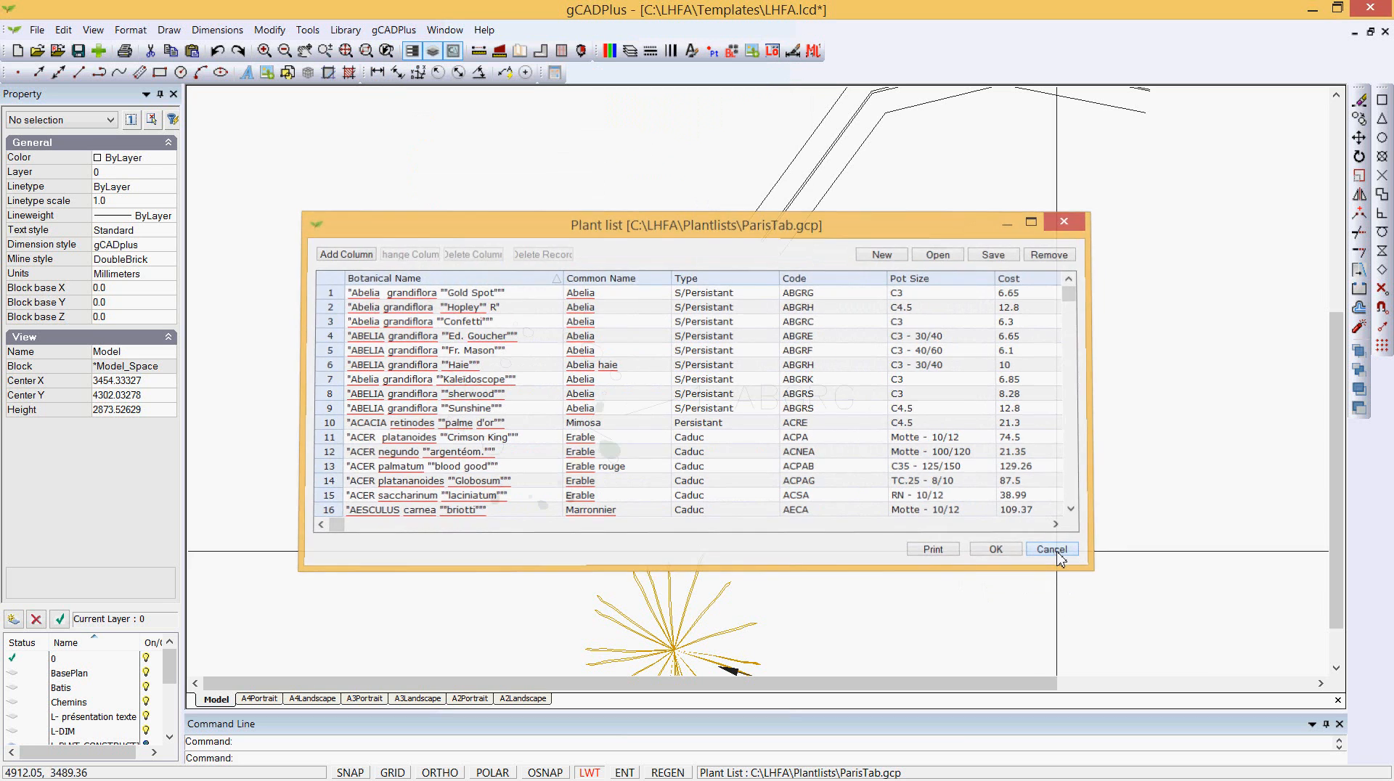
- Select every object in the drawing with a window and delete them all
scroll(767, 450, "down", 5)
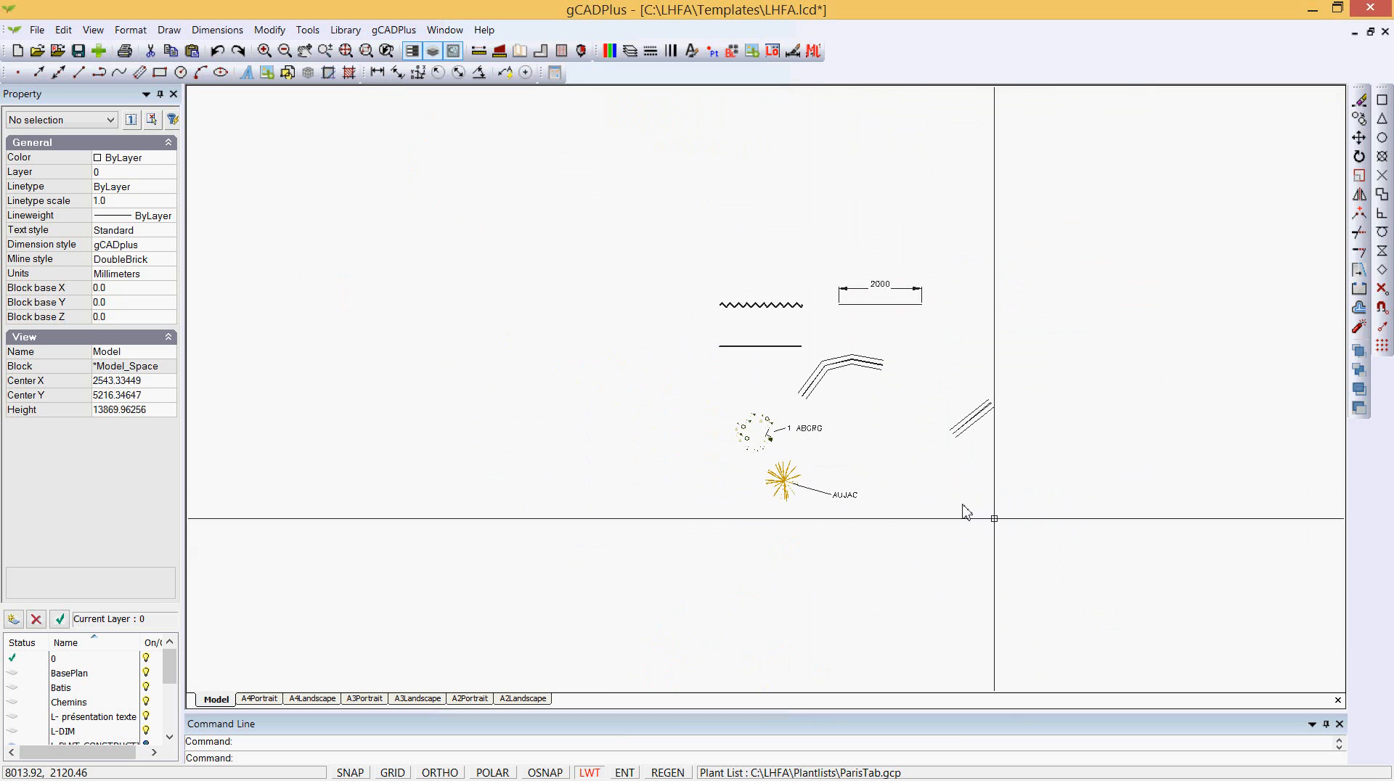
left_click(1118, 591)
left_click(573, 146)
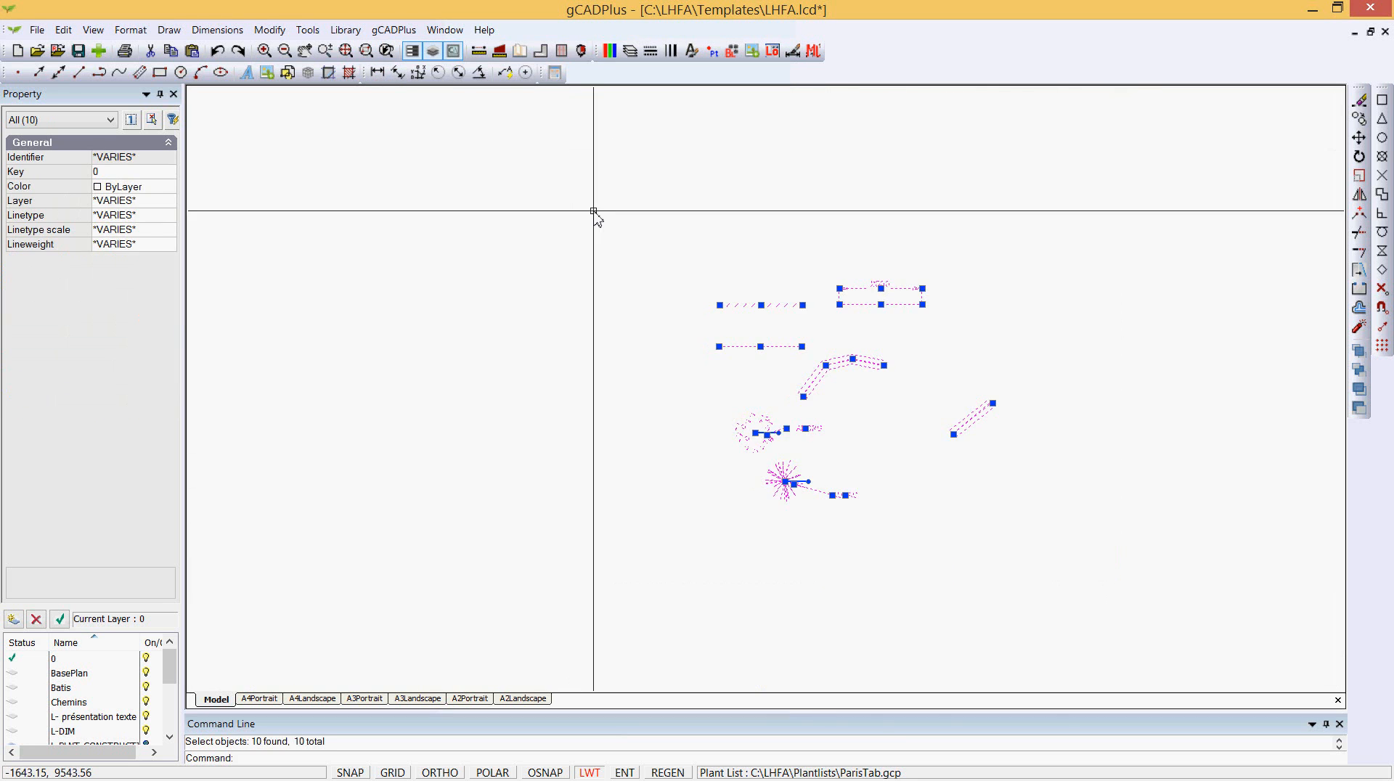
key("Delete")
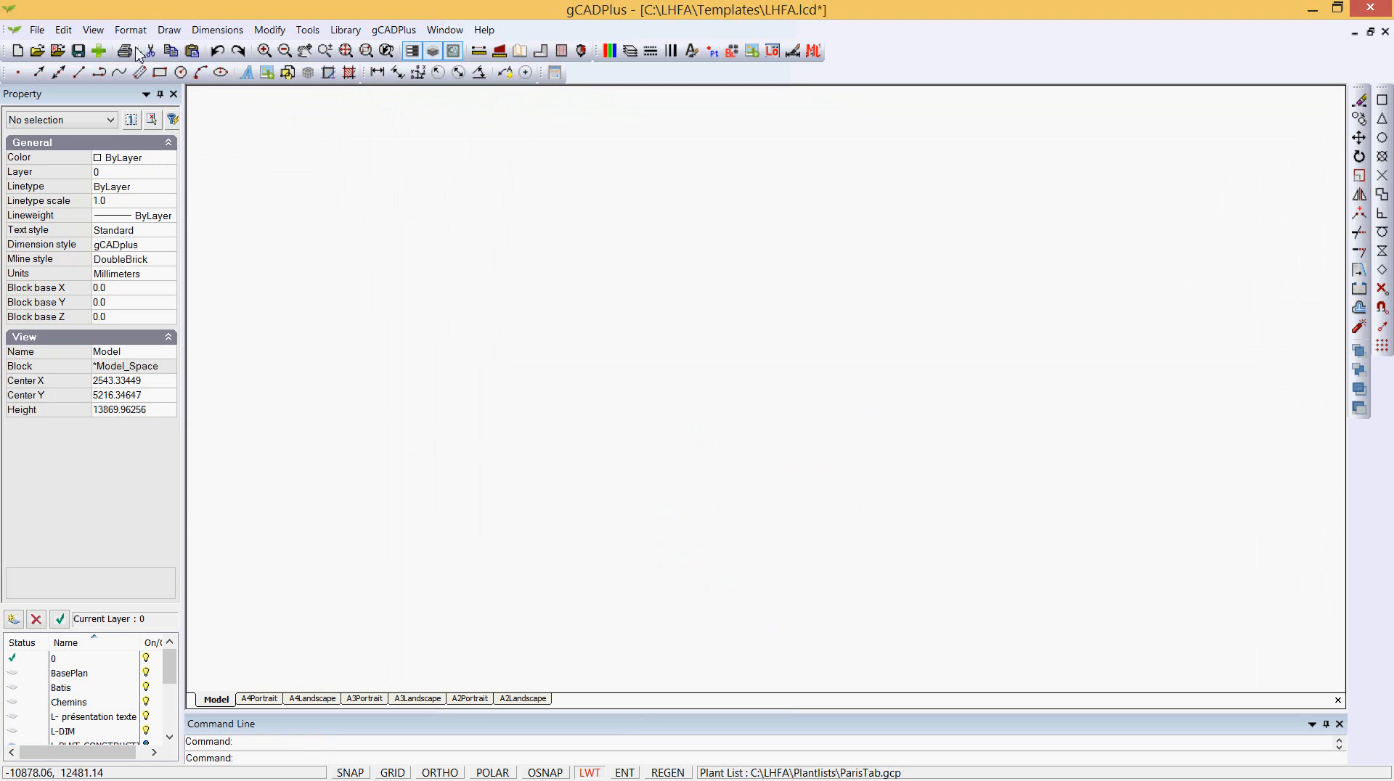
- Set the drawing background colour to Black
left_click(93, 30)
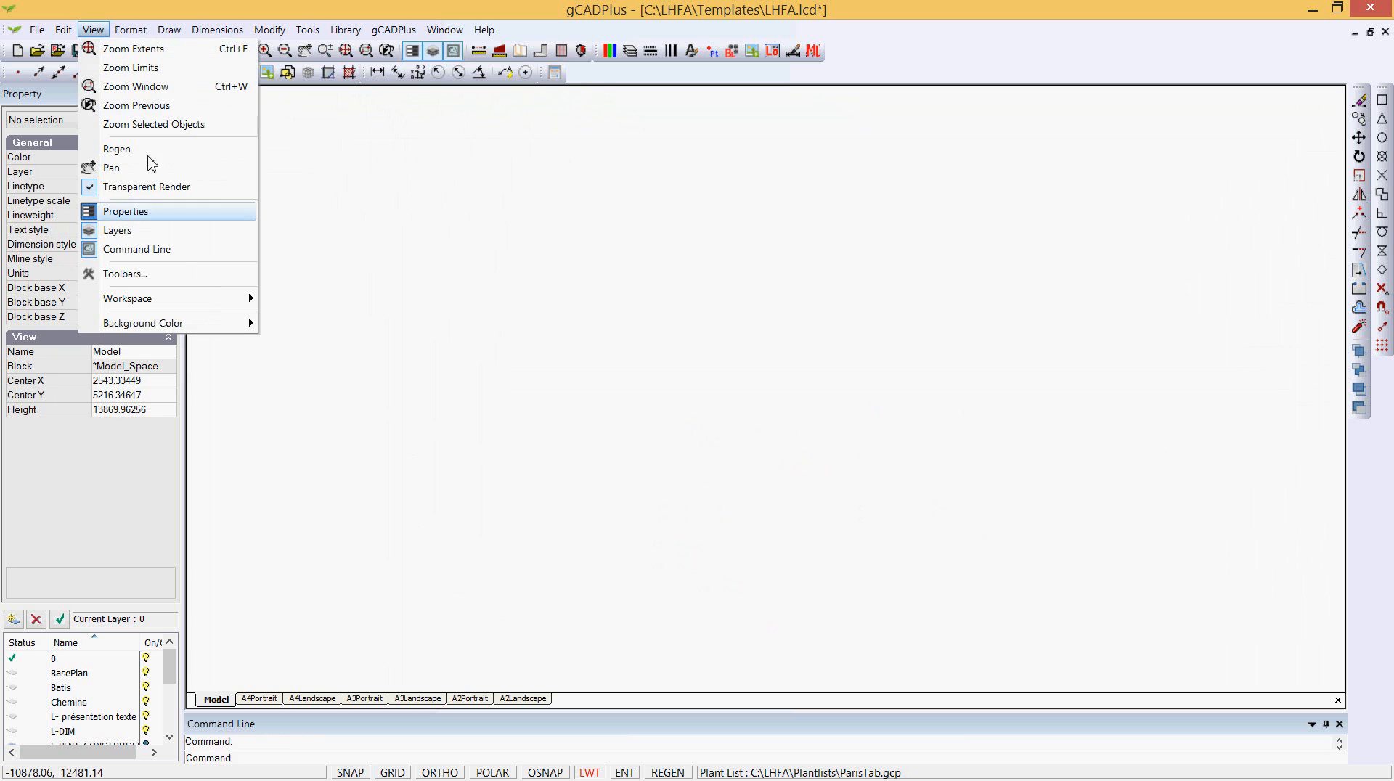
mouse_move(217, 306)
mouse_move(247, 325)
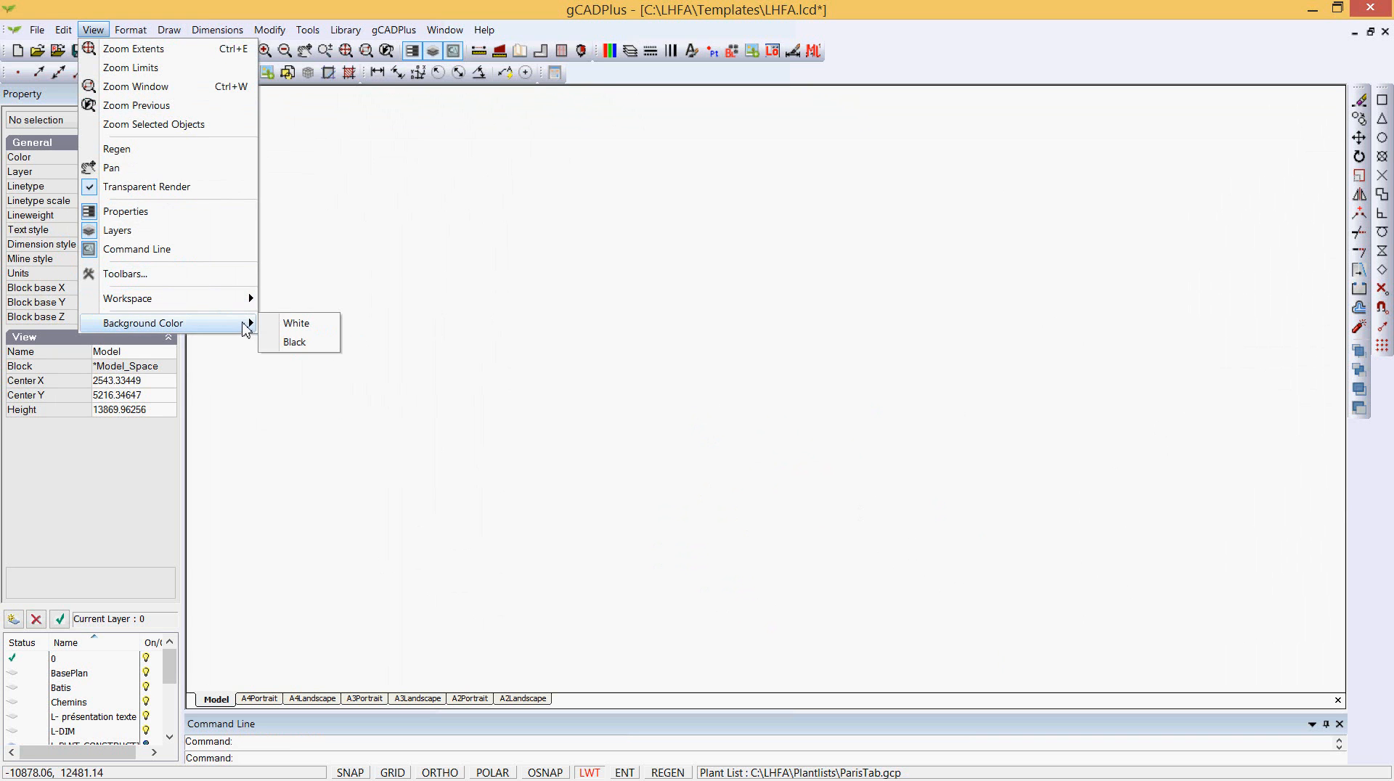
left_click(321, 342)
scroll(597, 369, "down", 1)
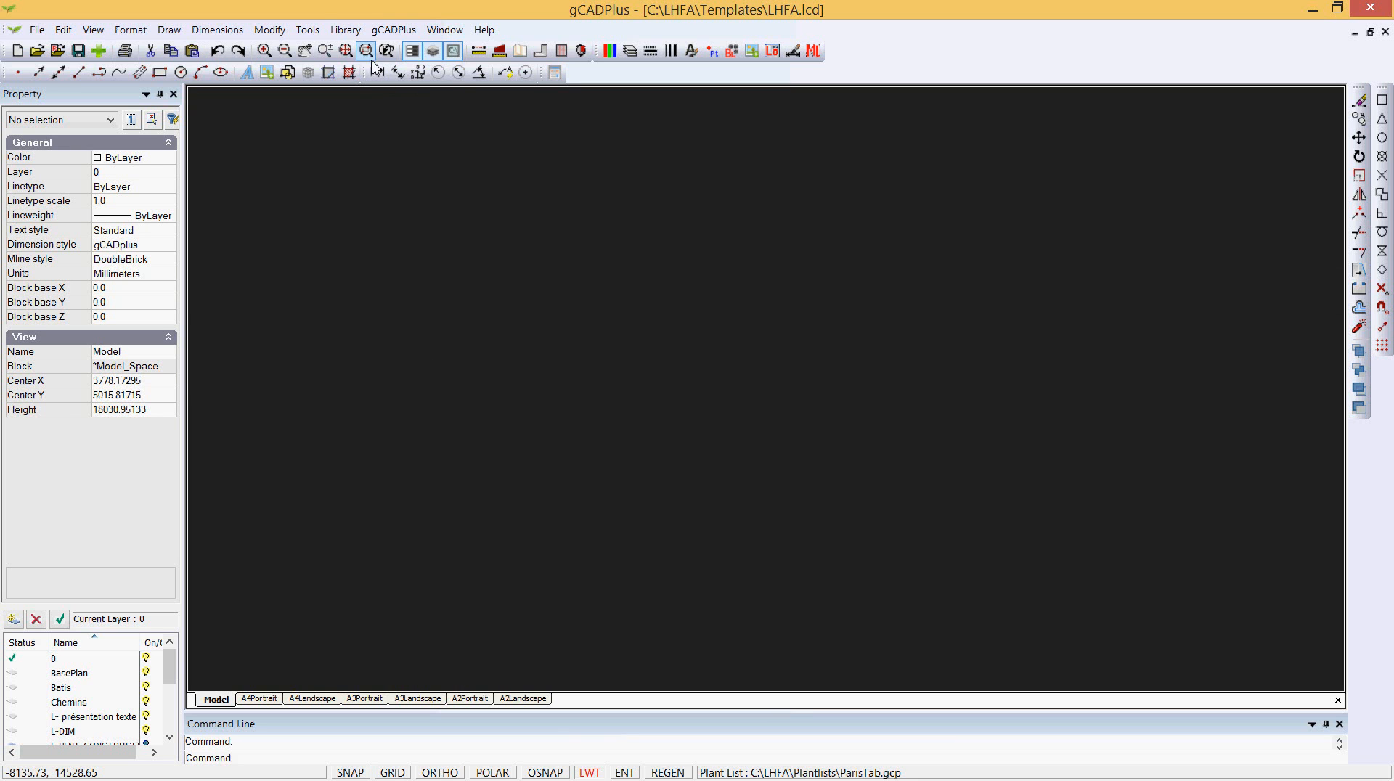
- Set the Plants - MySymbols block library path to the C:\LHFA\ folder
left_click(348, 31)
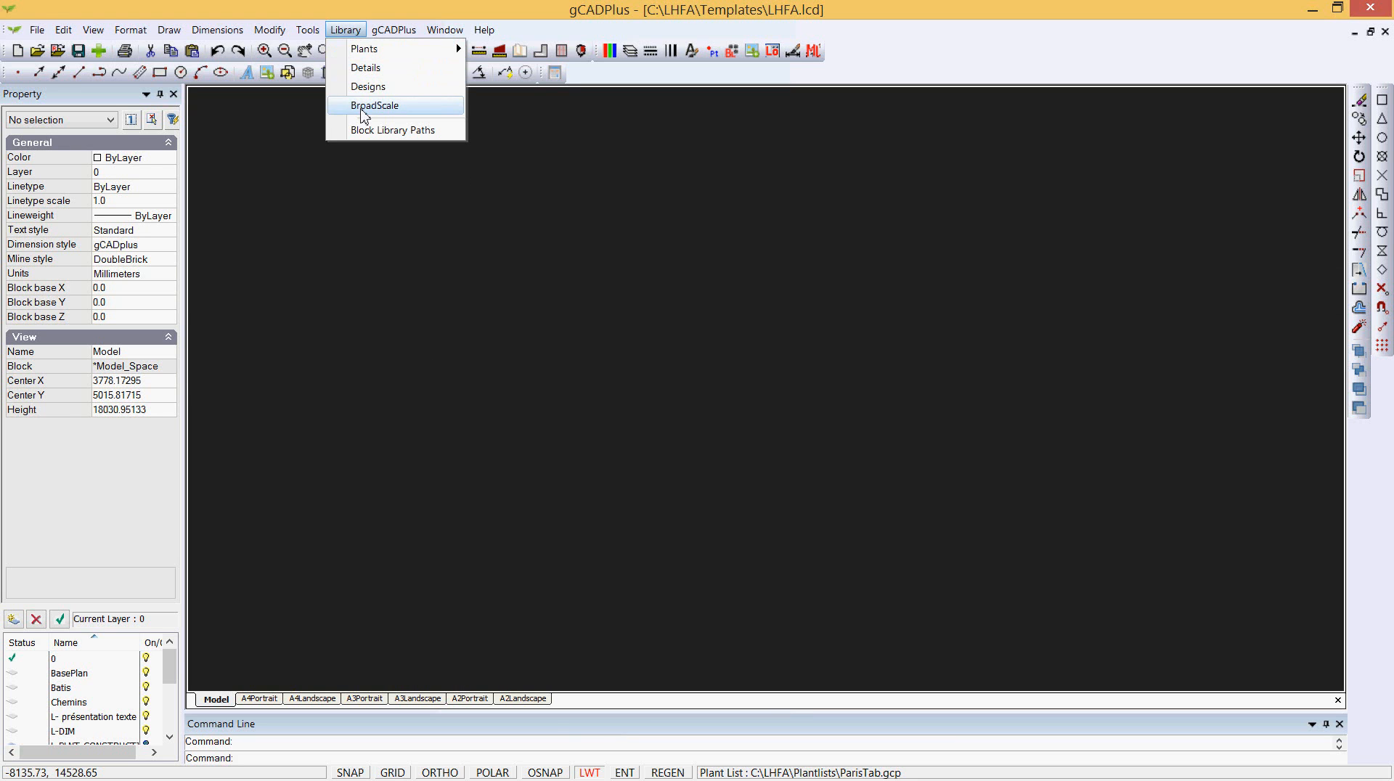
left_click(396, 131)
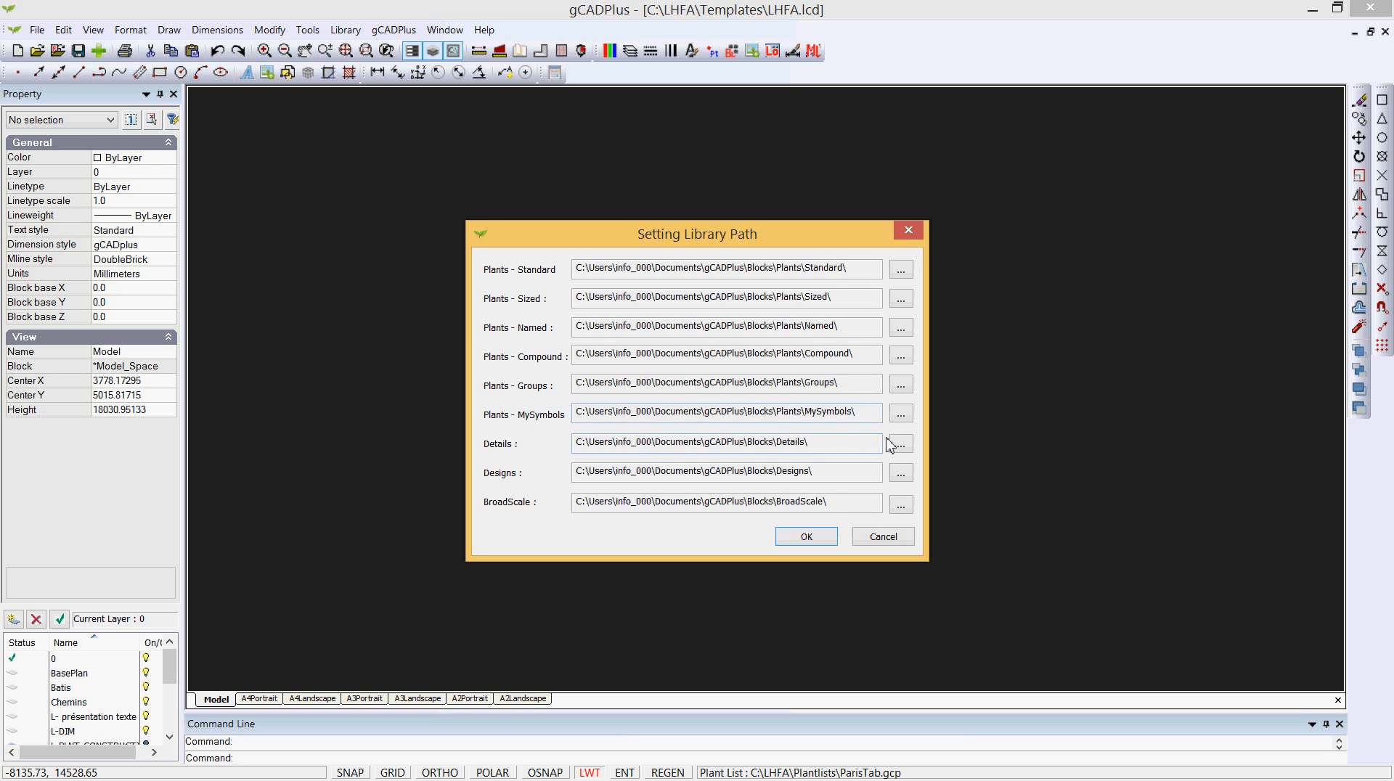
left_click(900, 420)
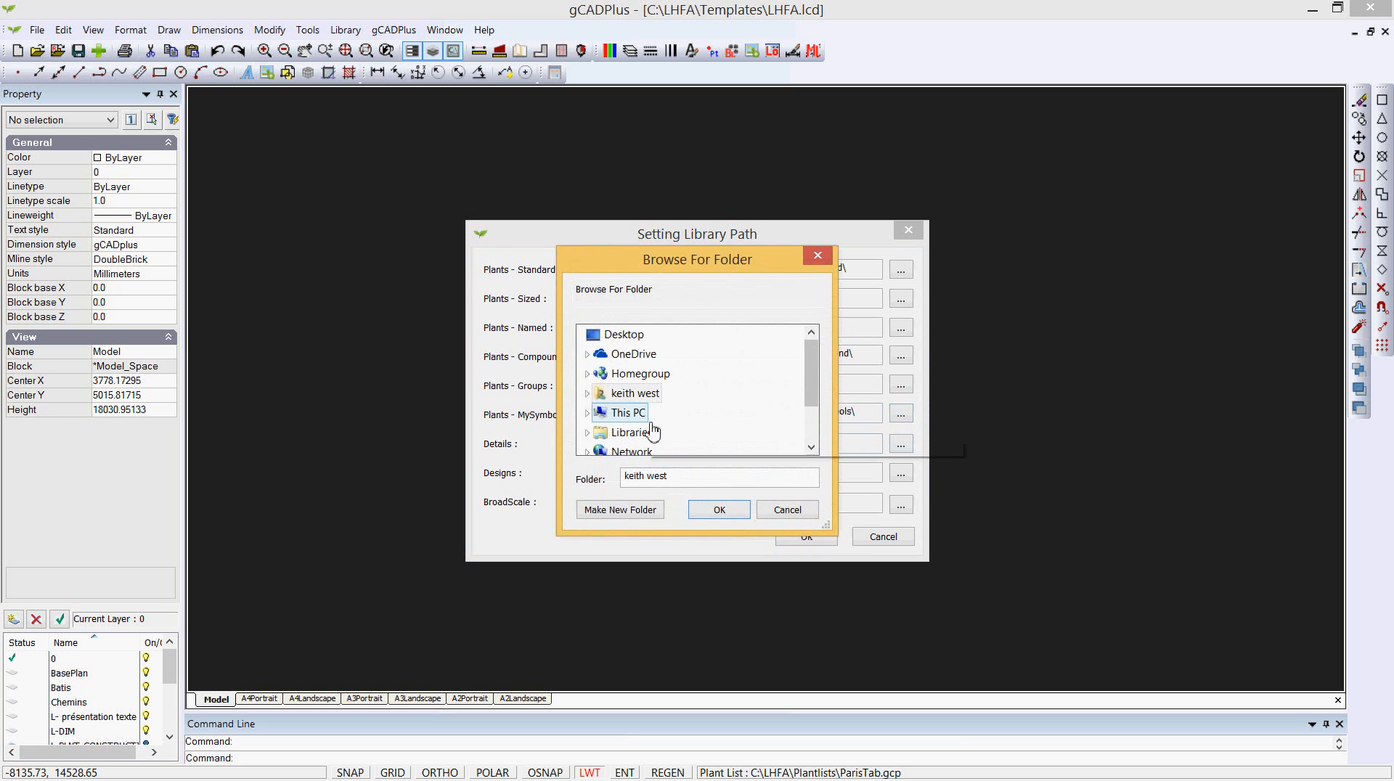
left_click(629, 412)
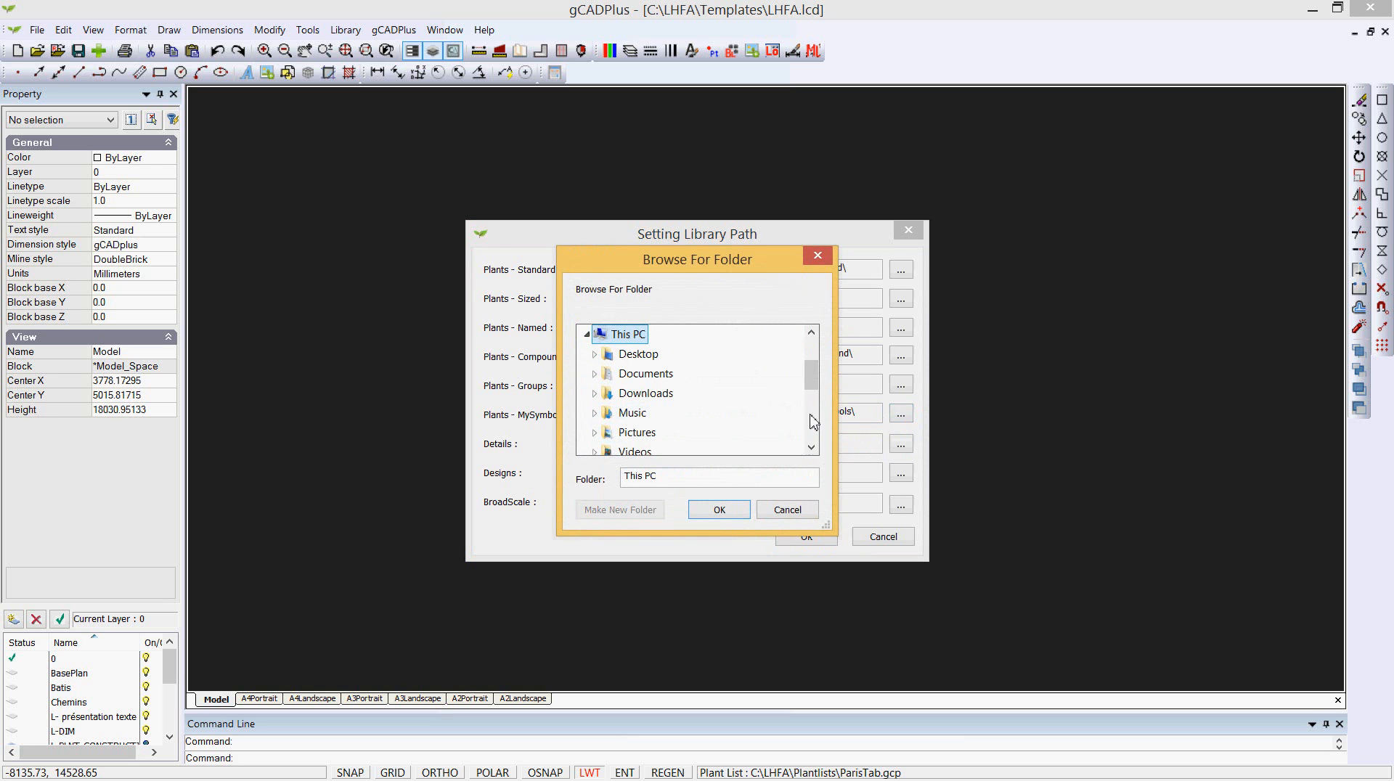
left_click_drag(811, 379, 811, 390)
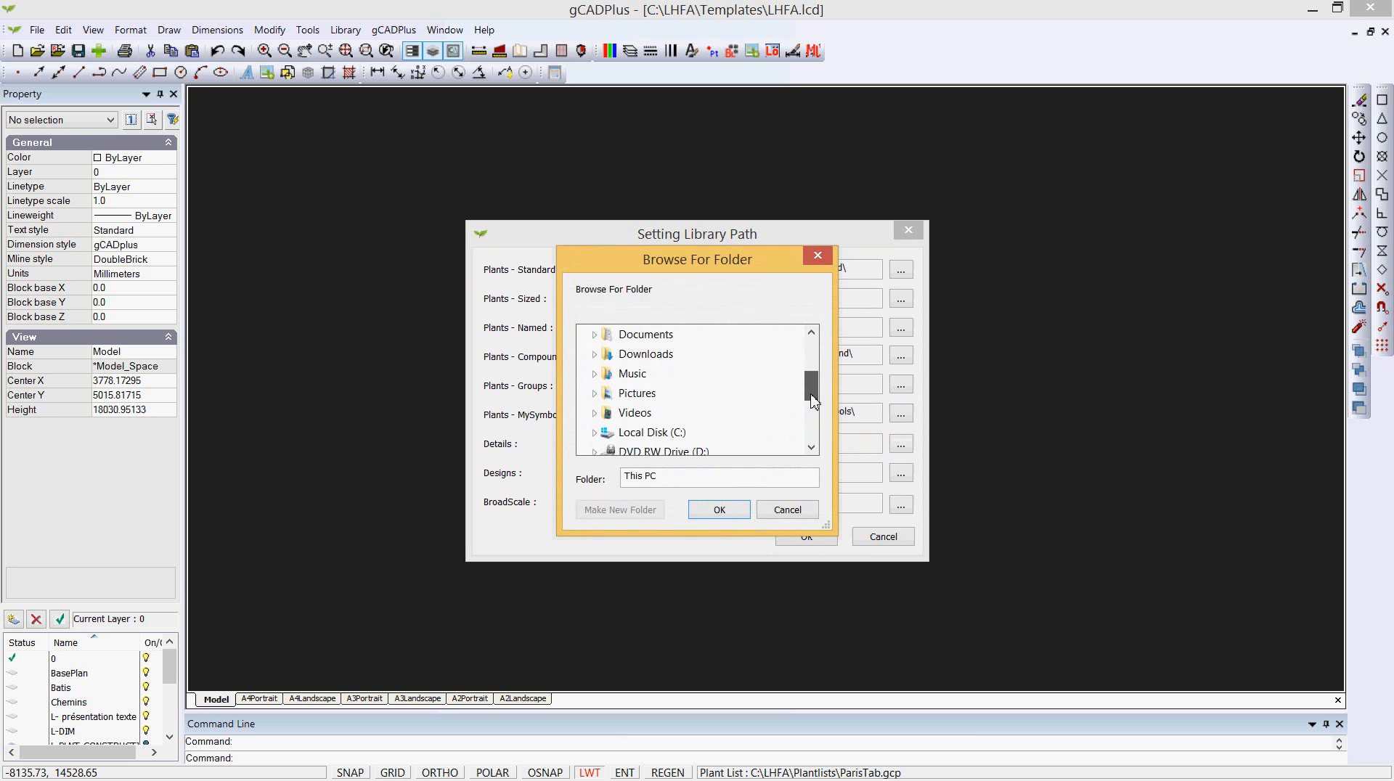
left_click(680, 432)
left_click(609, 412)
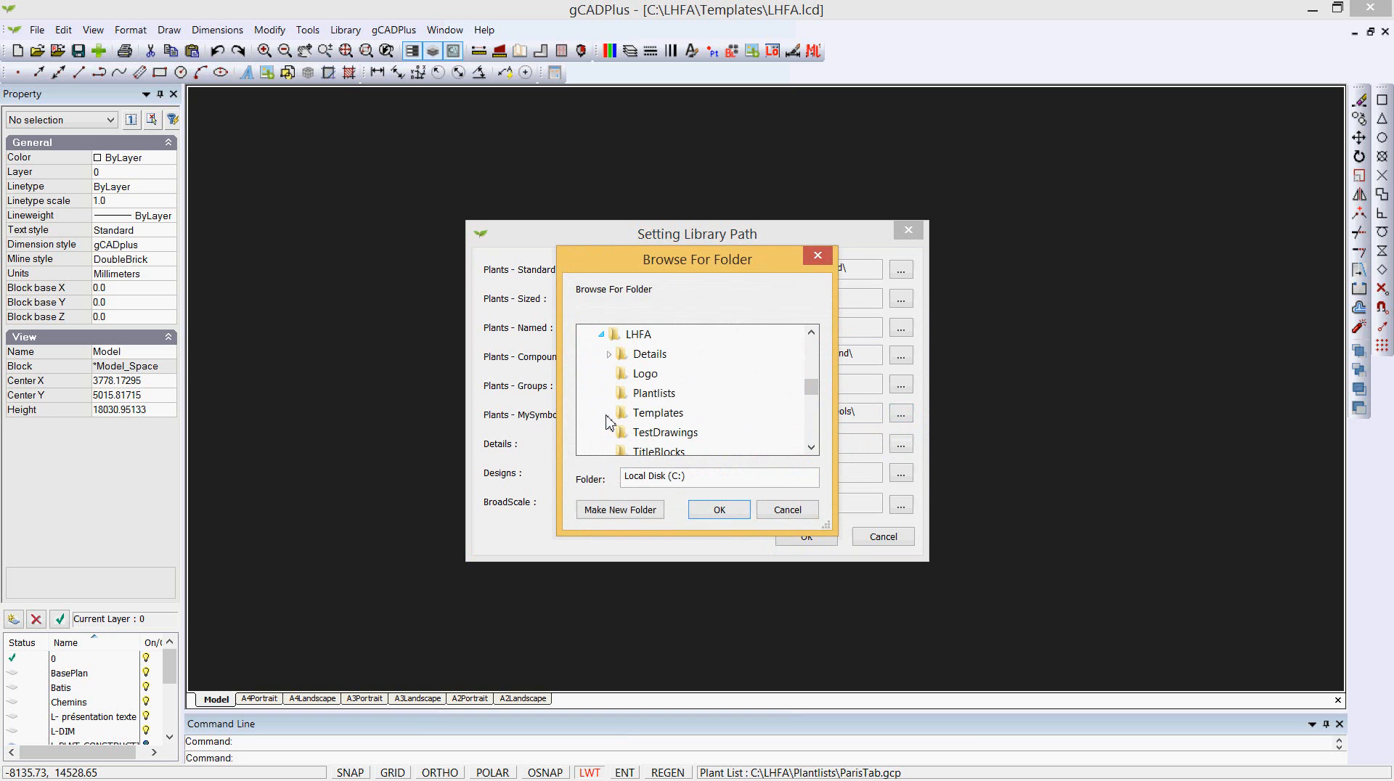
left_click(625, 337)
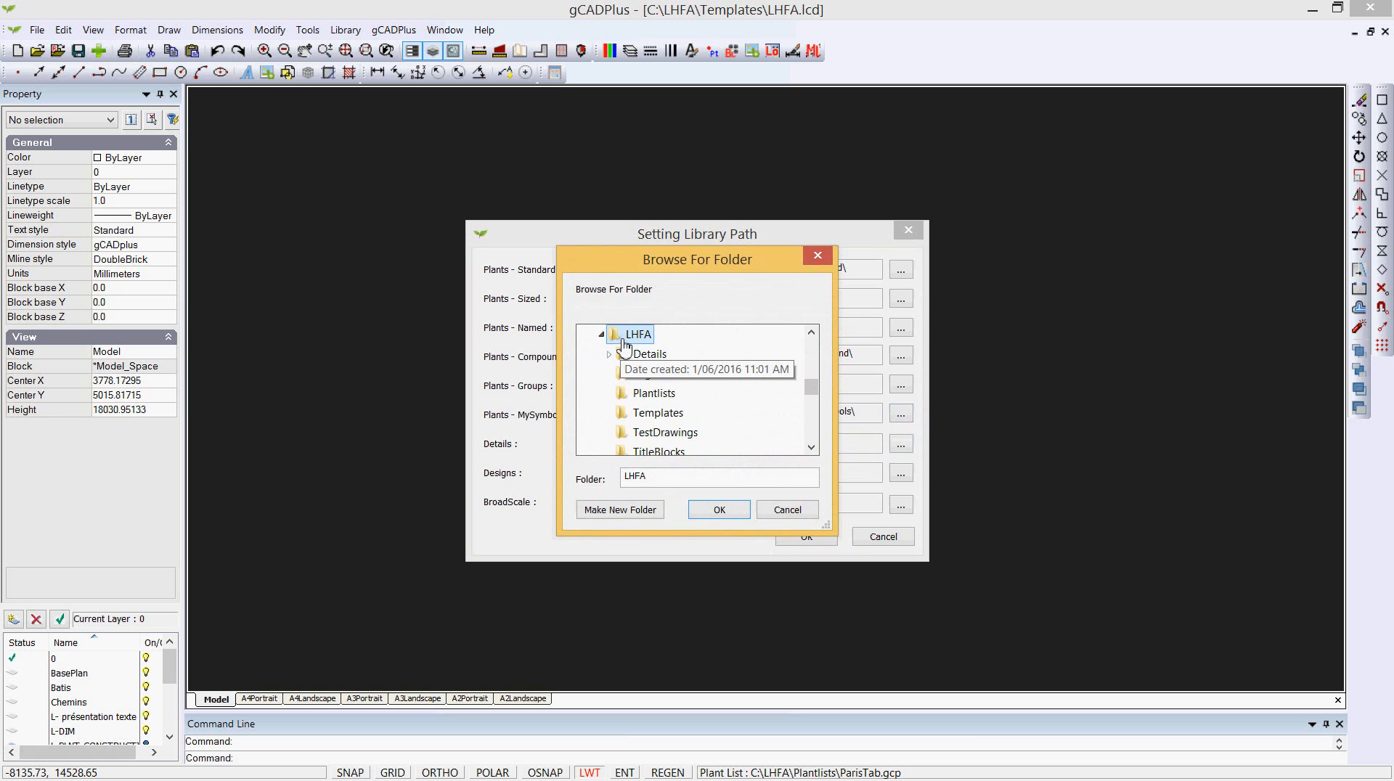
left_click(719, 510)
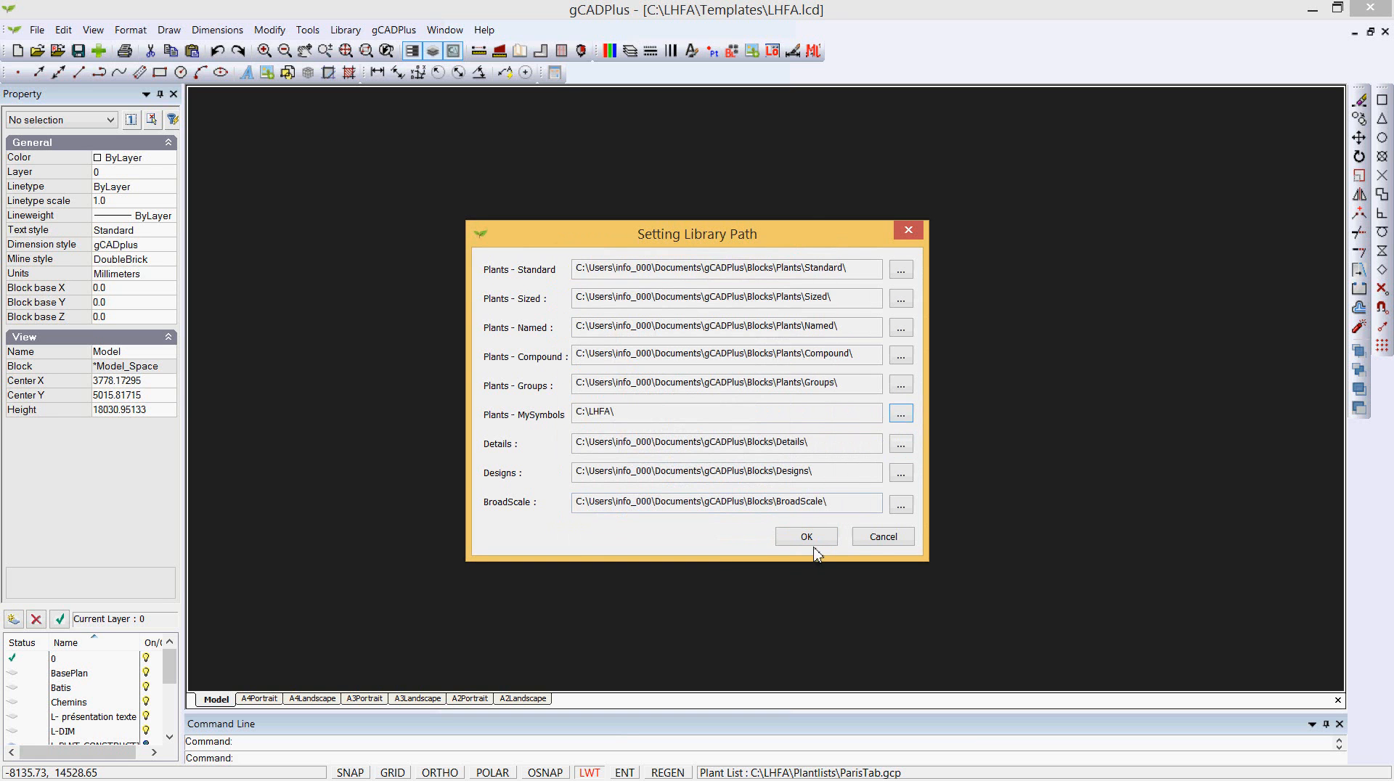
left_click(808, 536)
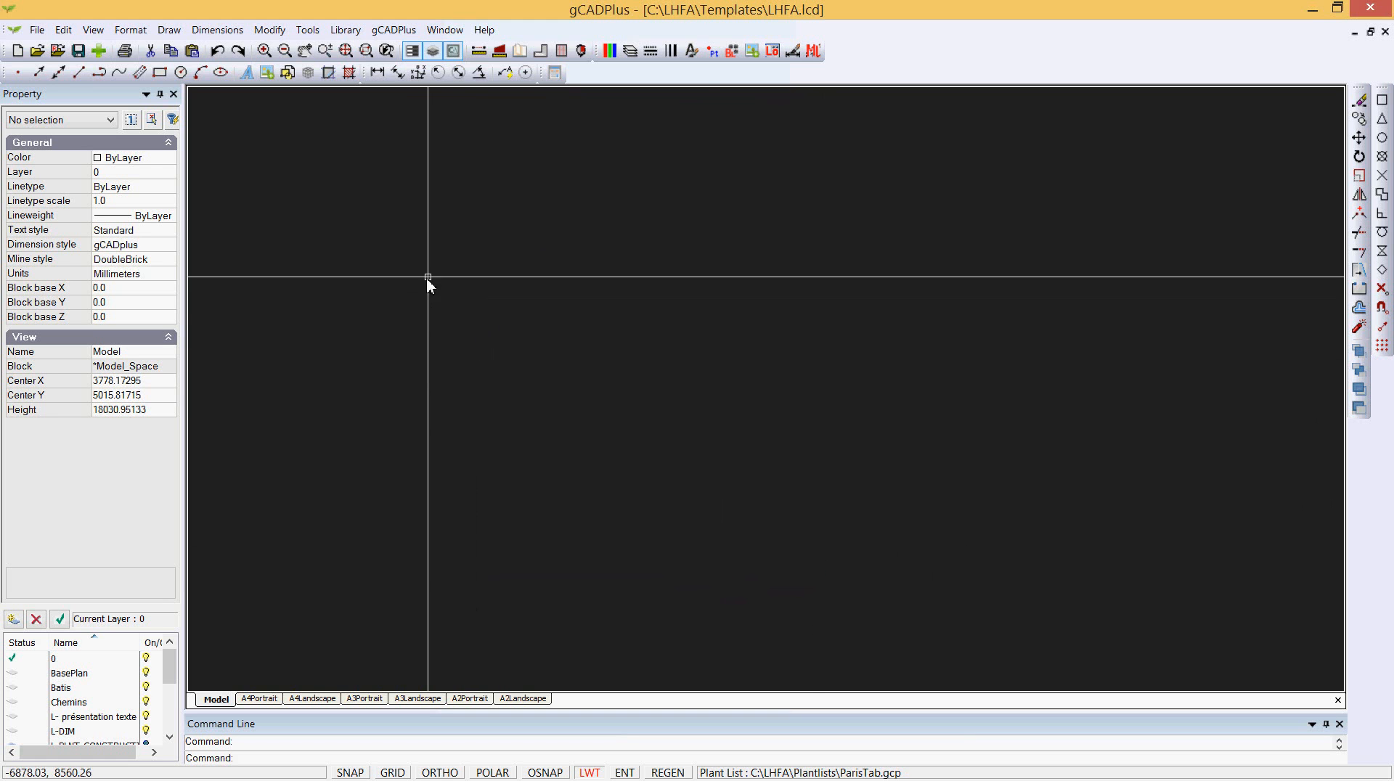
- Browse the MySymbols plant library files one by one, previewing each symbol, then cancel
left_click(396, 30)
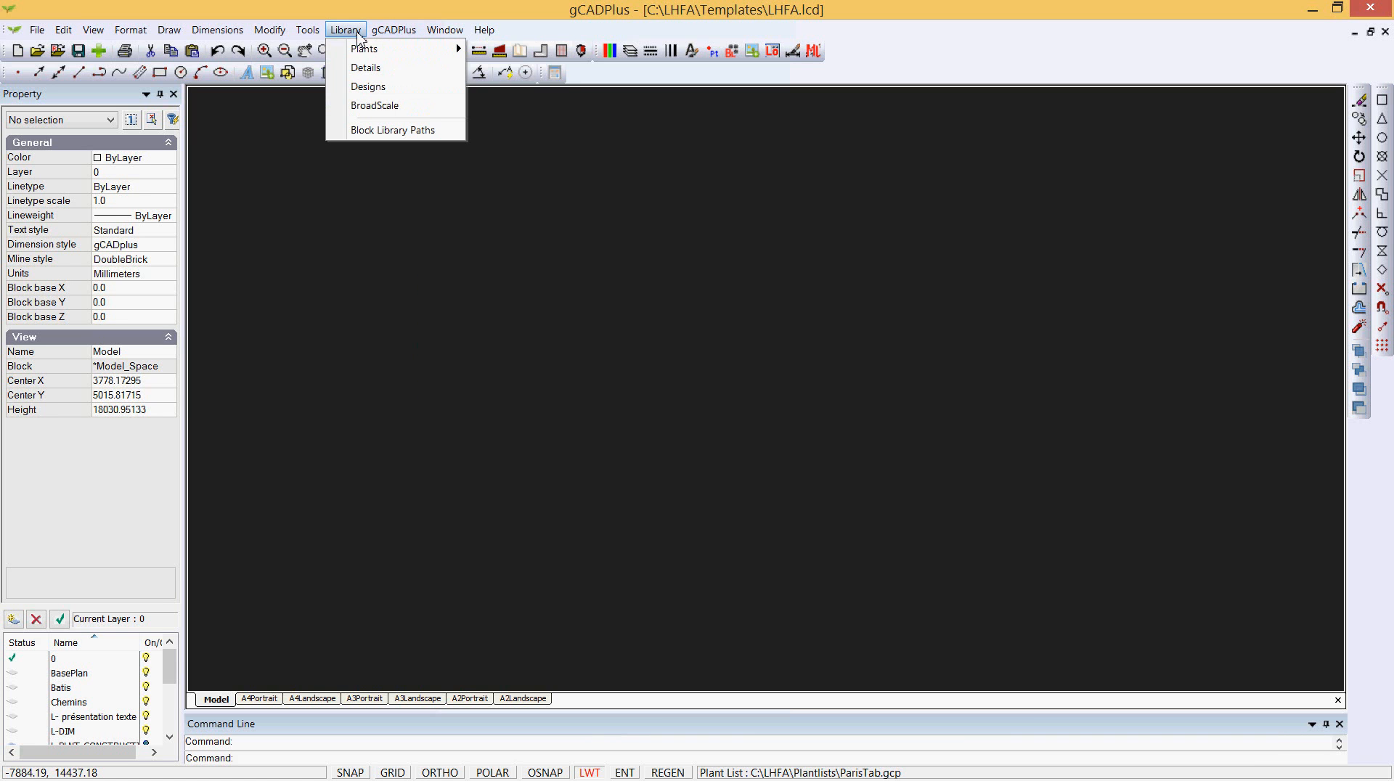
mouse_move(378, 50)
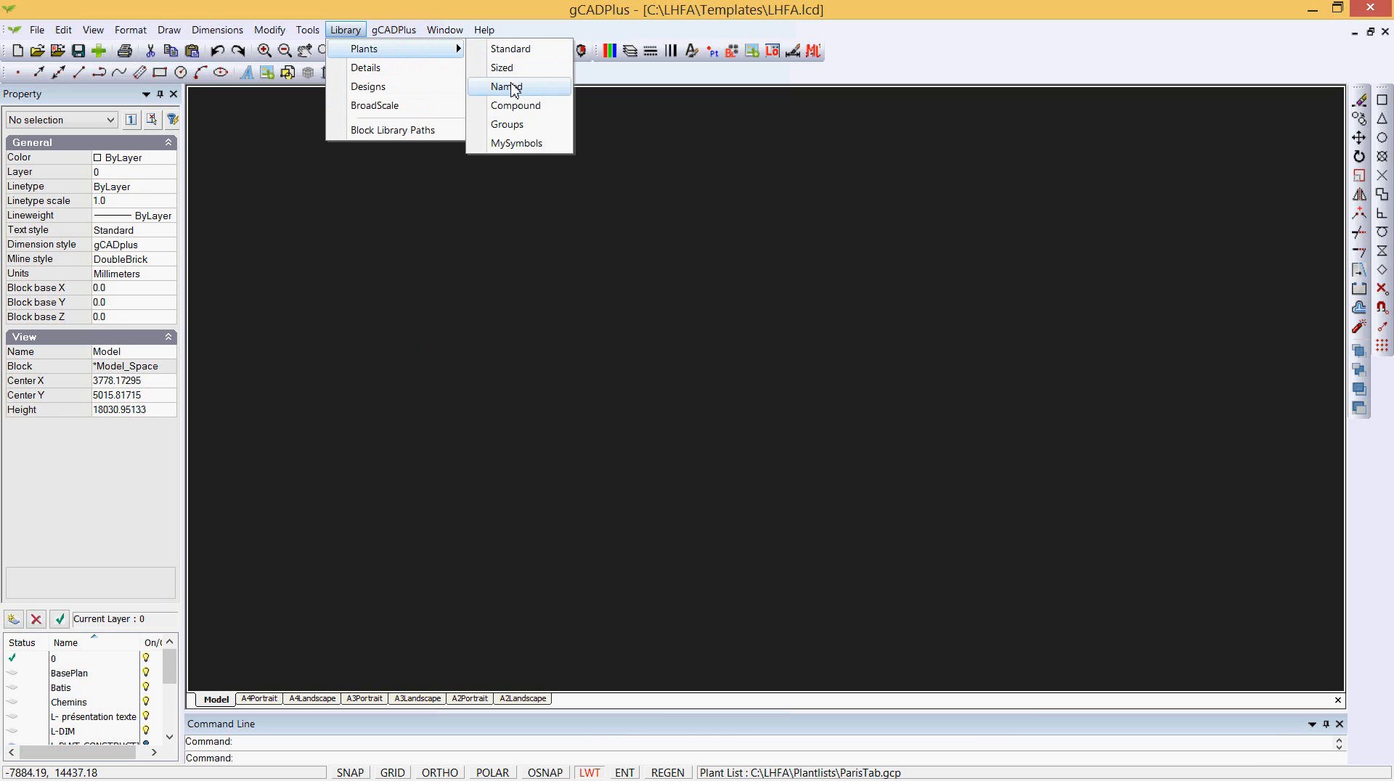
left_click(532, 145)
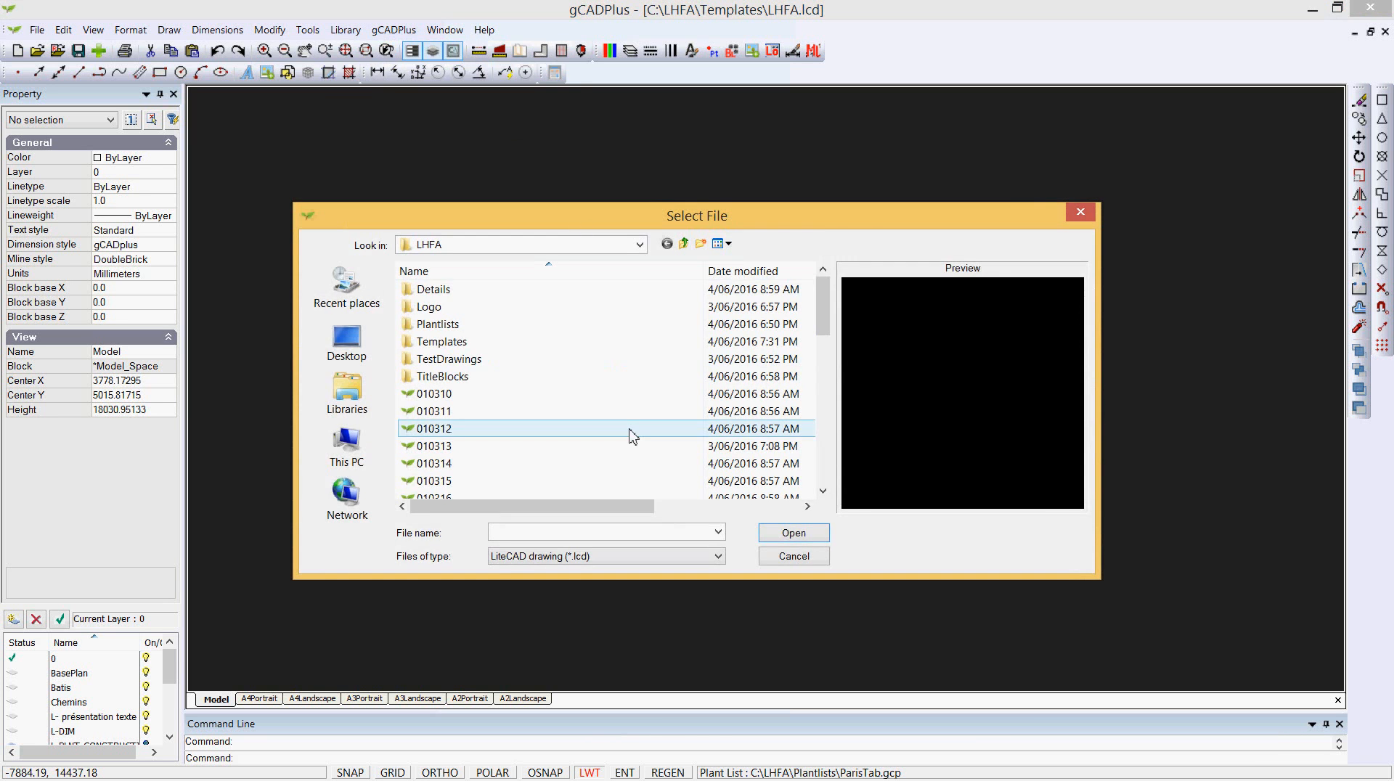
left_click(442, 411)
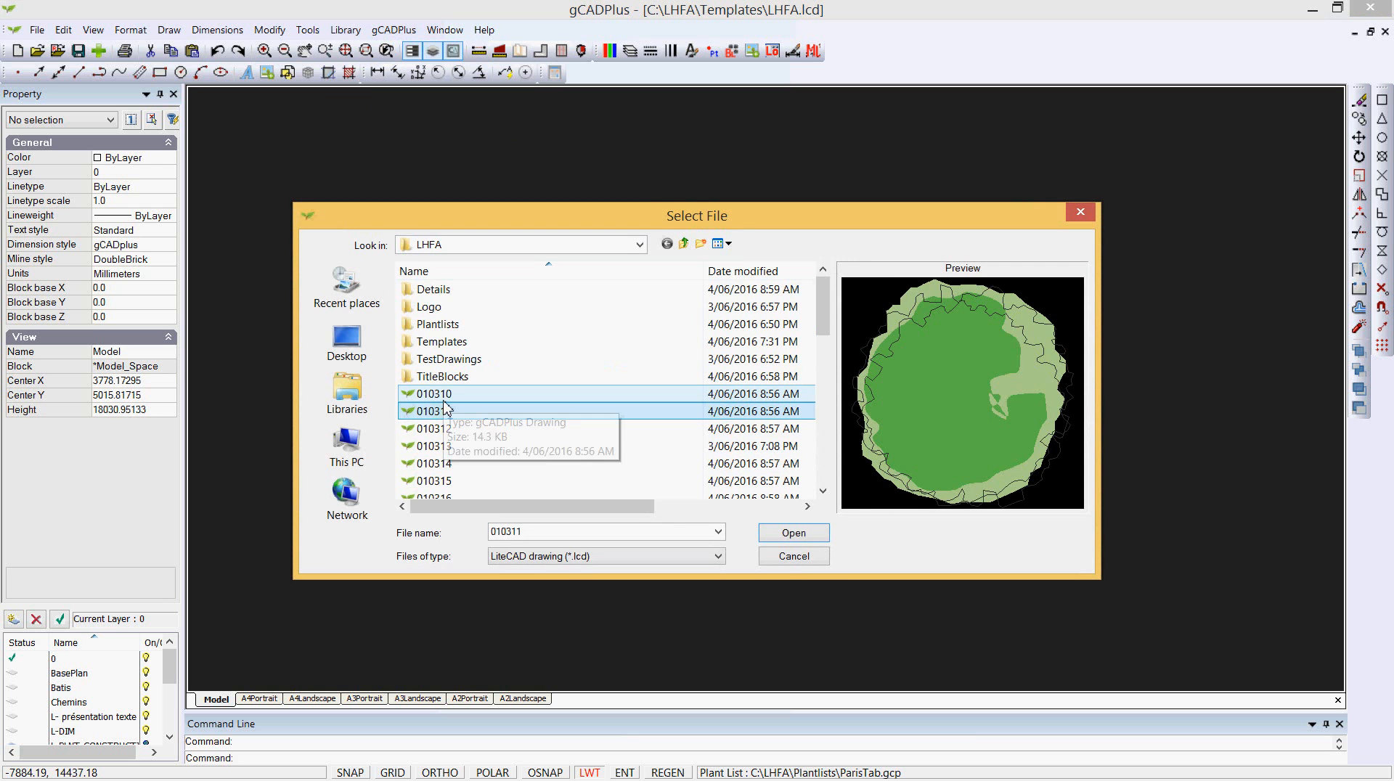
key("Down")
key("Down")
key("Down")
key("Down")
key("Down")
key("Down")
key("Down")
key("Down")
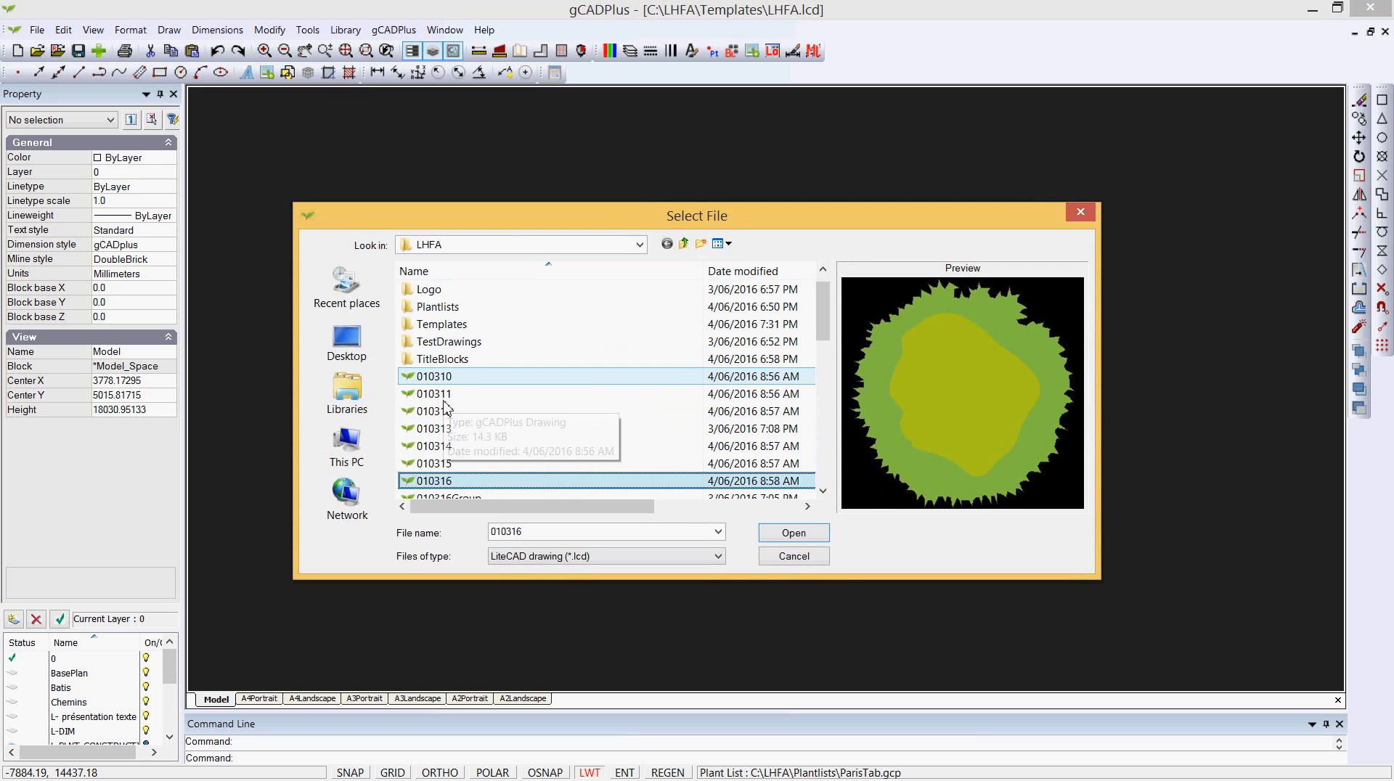
key("Down")
key("Down")
key("Down")
key("Down")
key("Down")
key("Down")
key("Down")
key("Down")
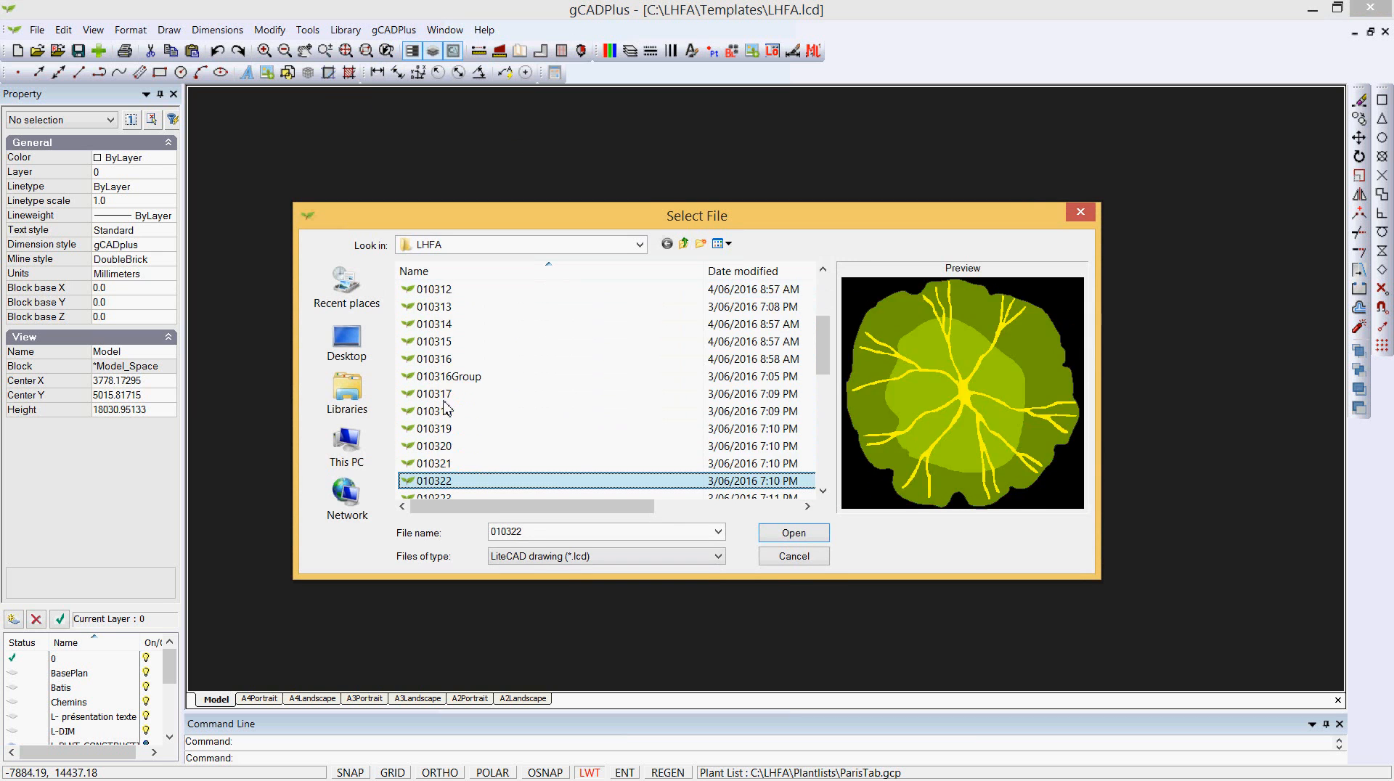
key("Down")
key("Down")
key("Down")
key("Down")
key("Down")
key("Down")
key("Down")
key("Down")
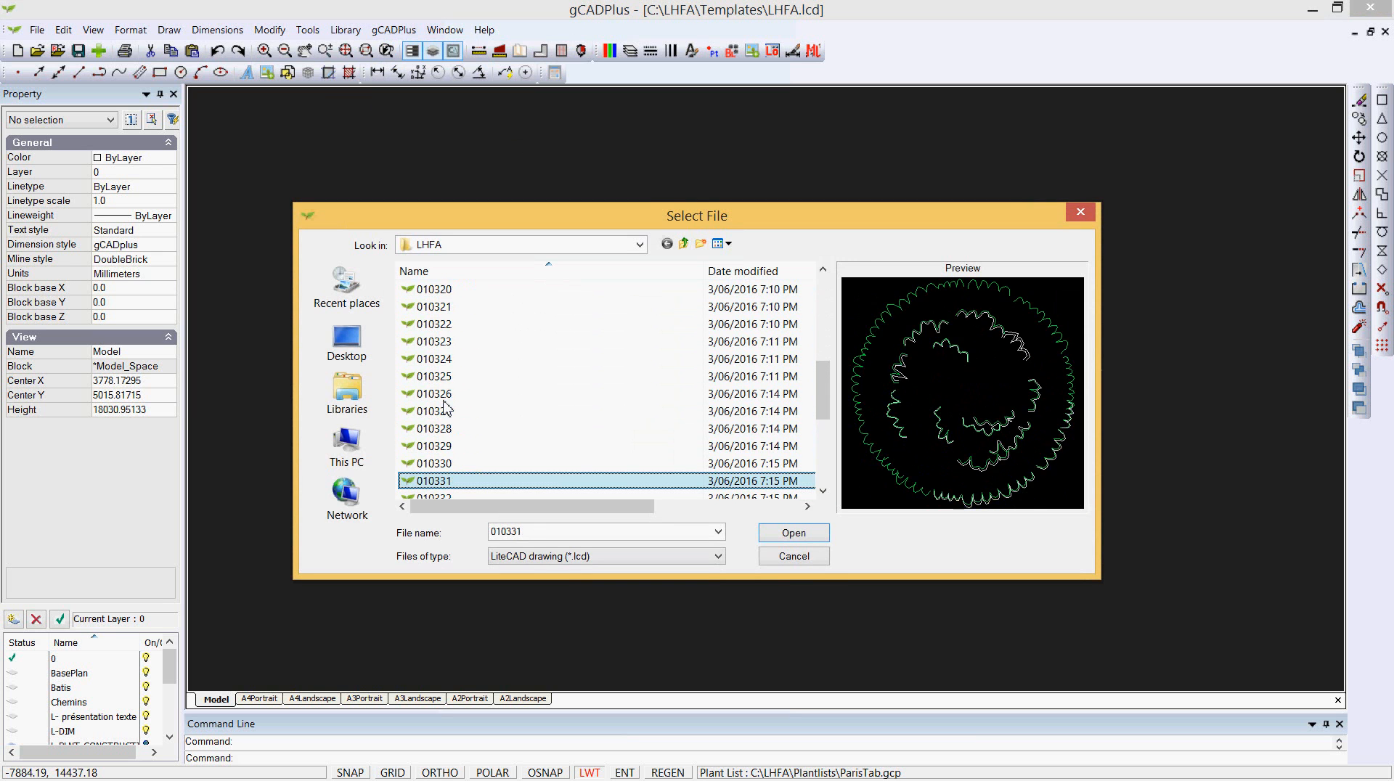
key("Down")
key("Down")
key("Down")
key("Down")
key("Down")
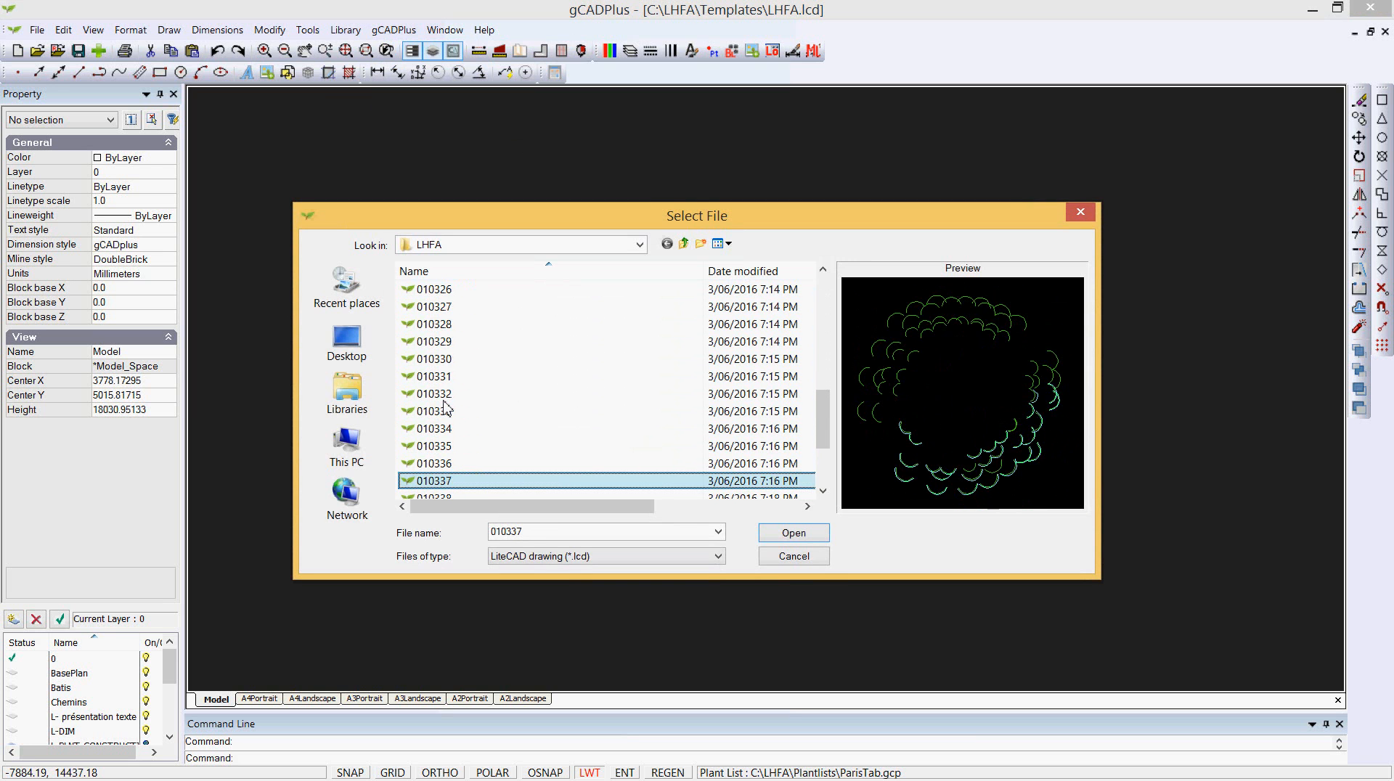
key("Down")
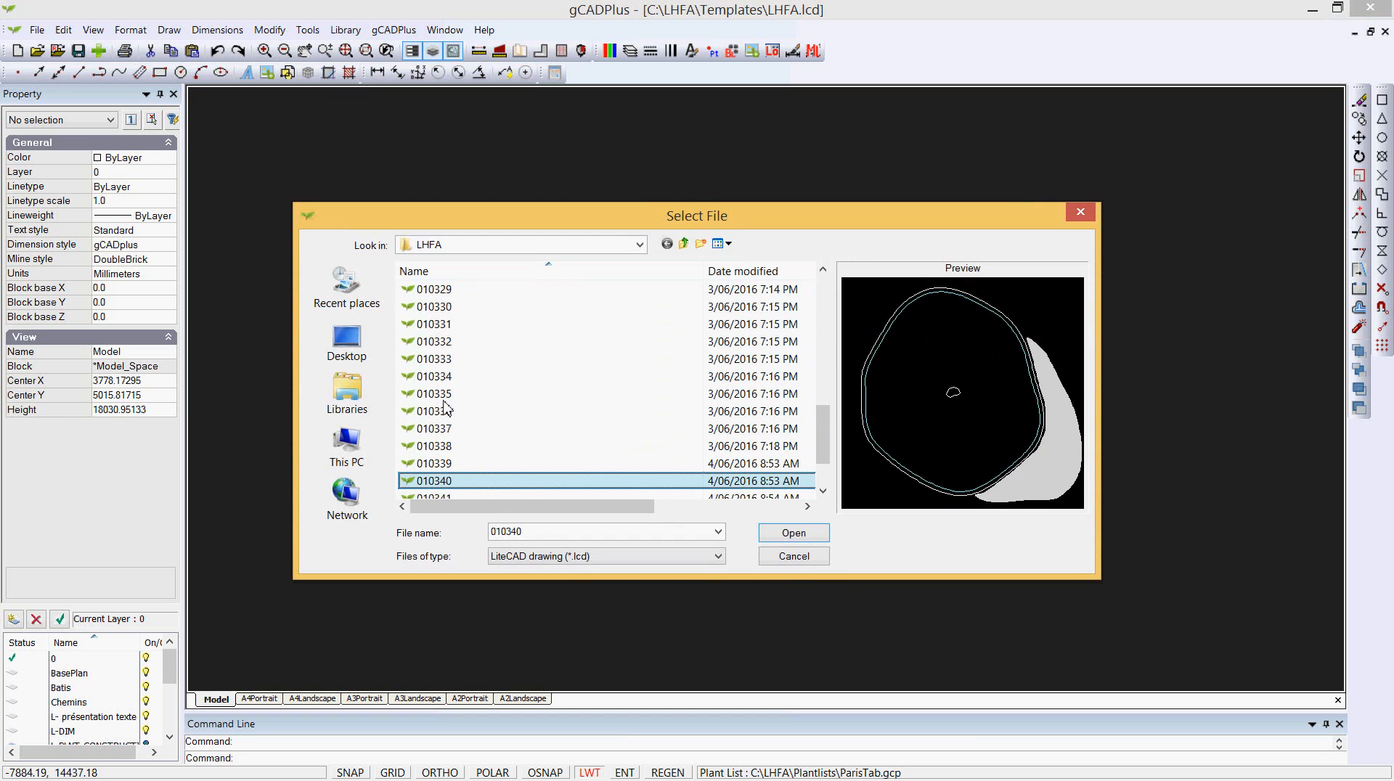
key("Down")
key("Down")
key("Down")
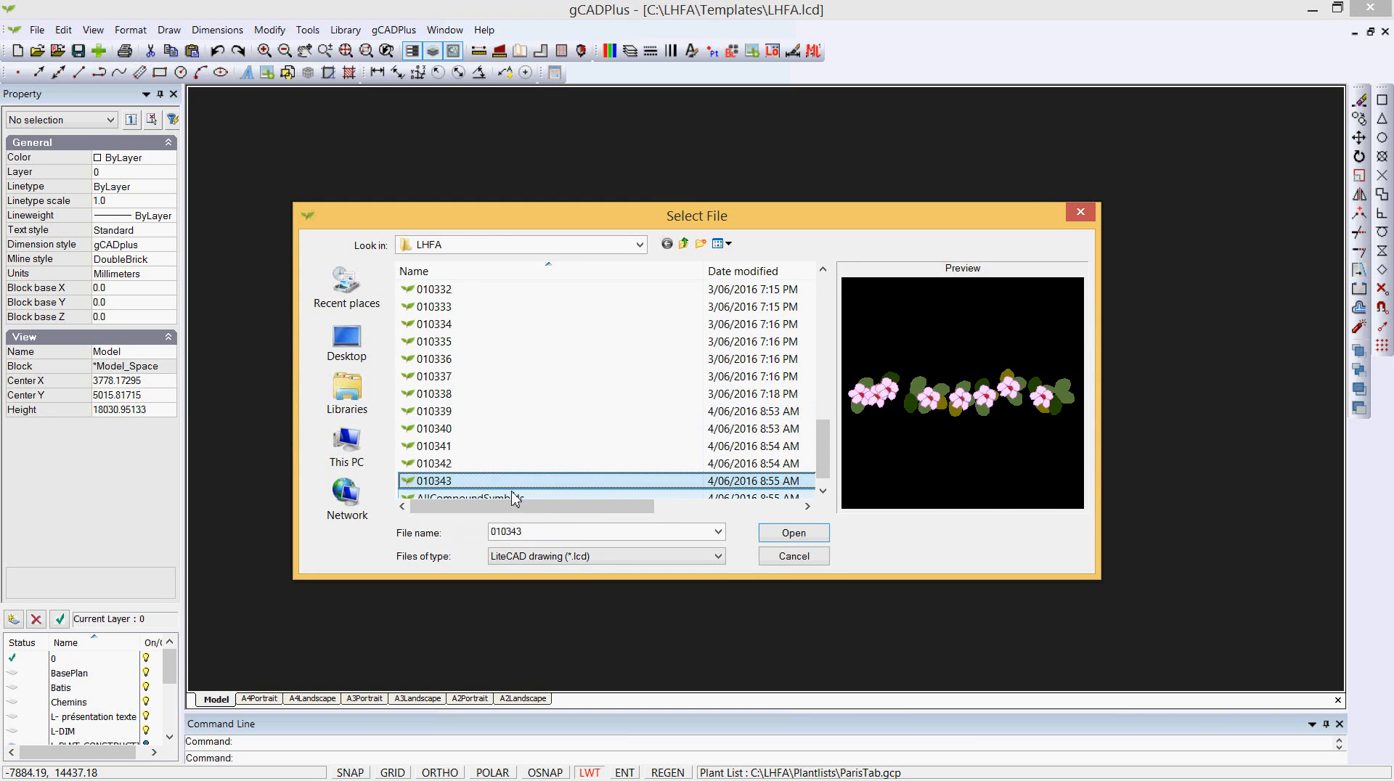
left_click(793, 556)
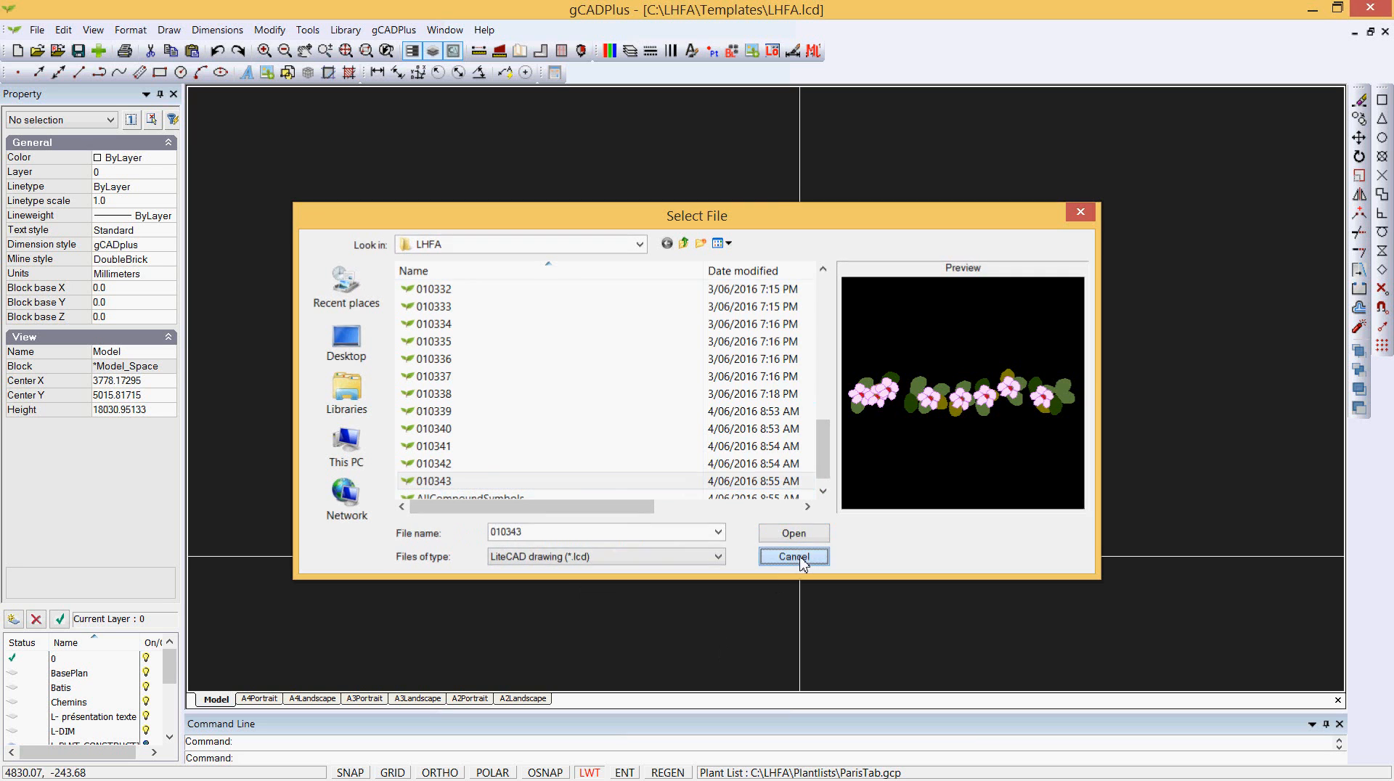
- Preview the Bismarkia nobilis symbol in the Named plant library, then cancel
left_click(346, 30)
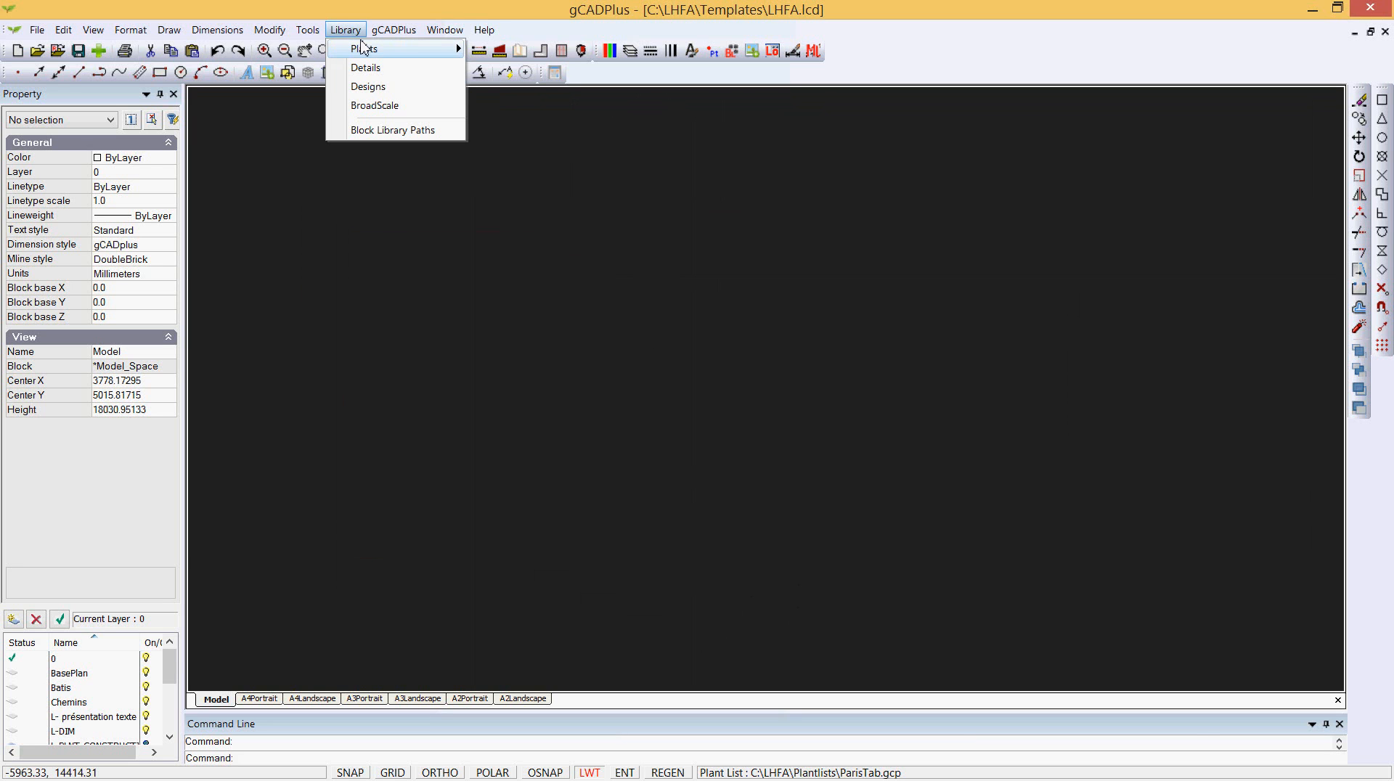
mouse_move(371, 49)
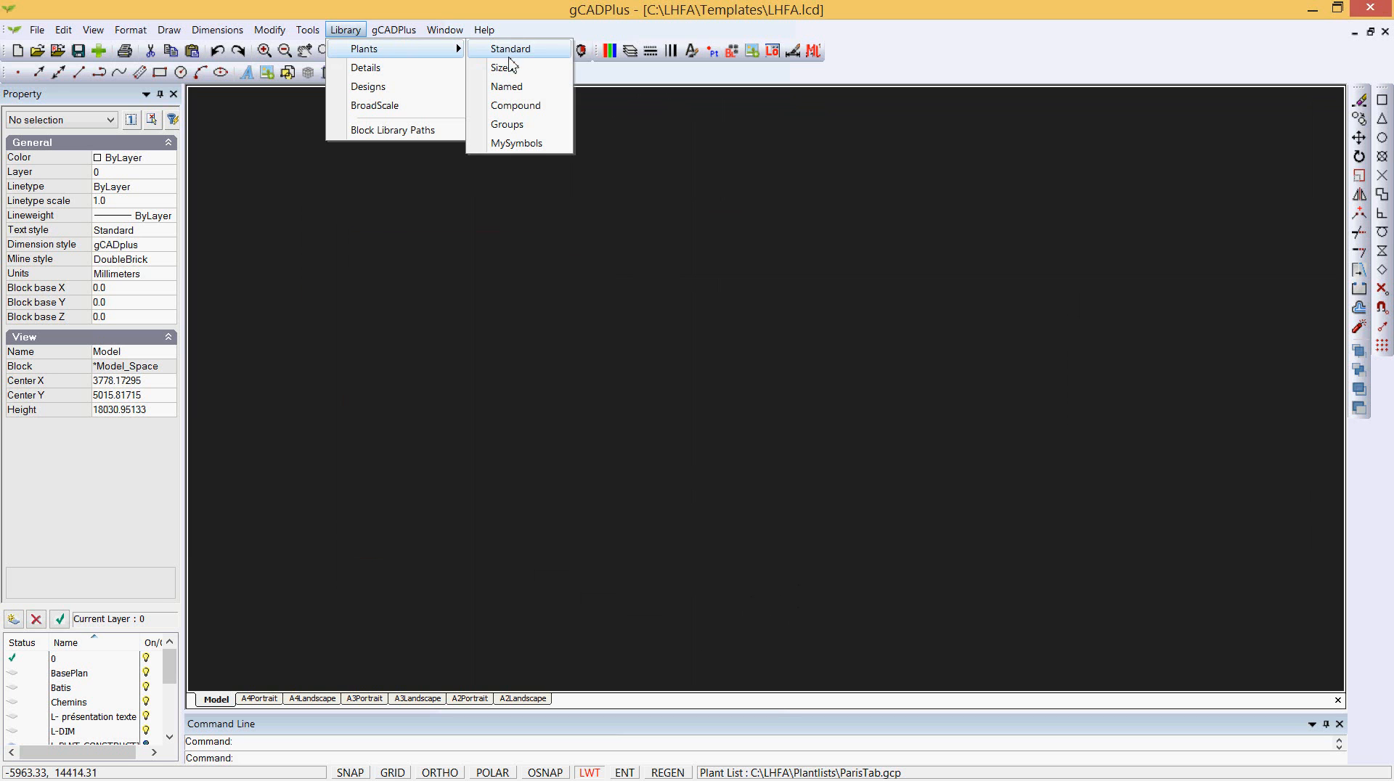
left_click(512, 87)
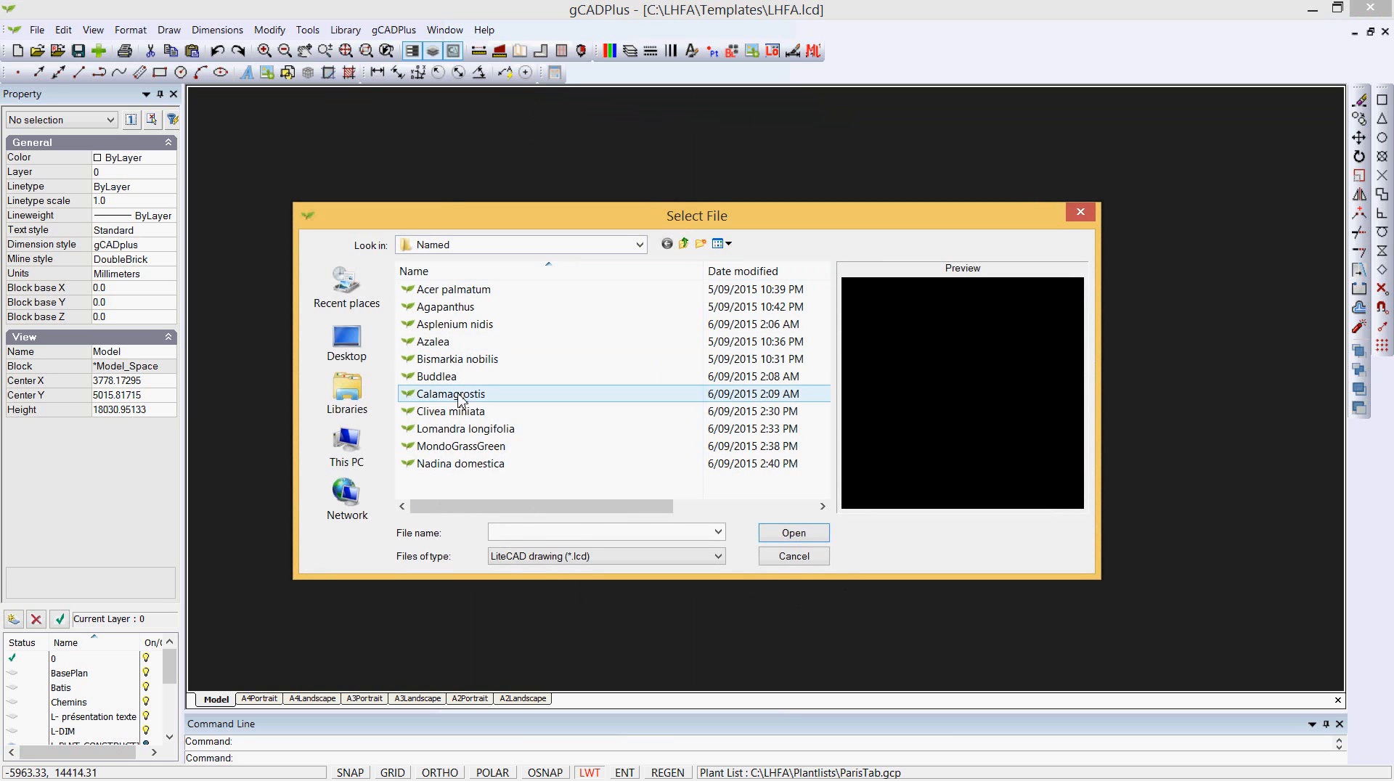
left_click(450, 364)
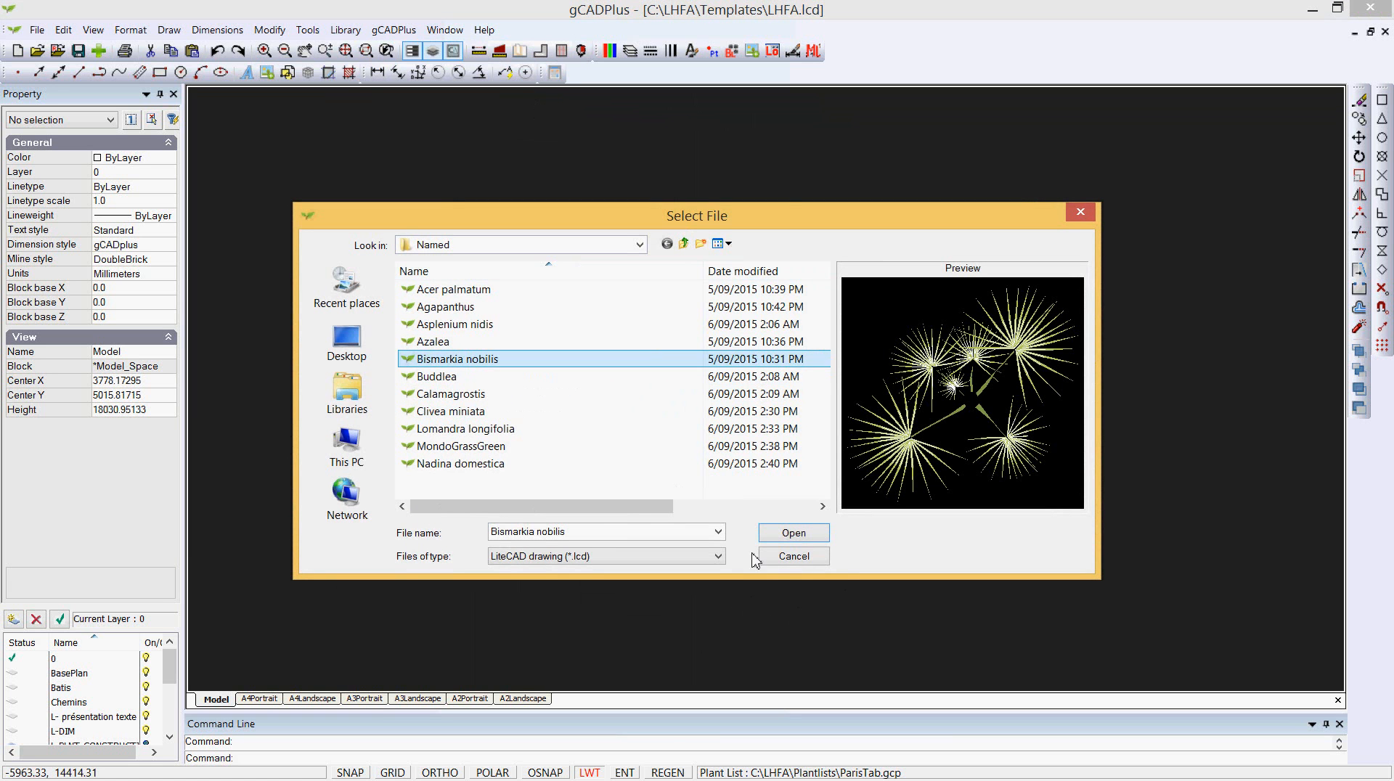
left_click(790, 558)
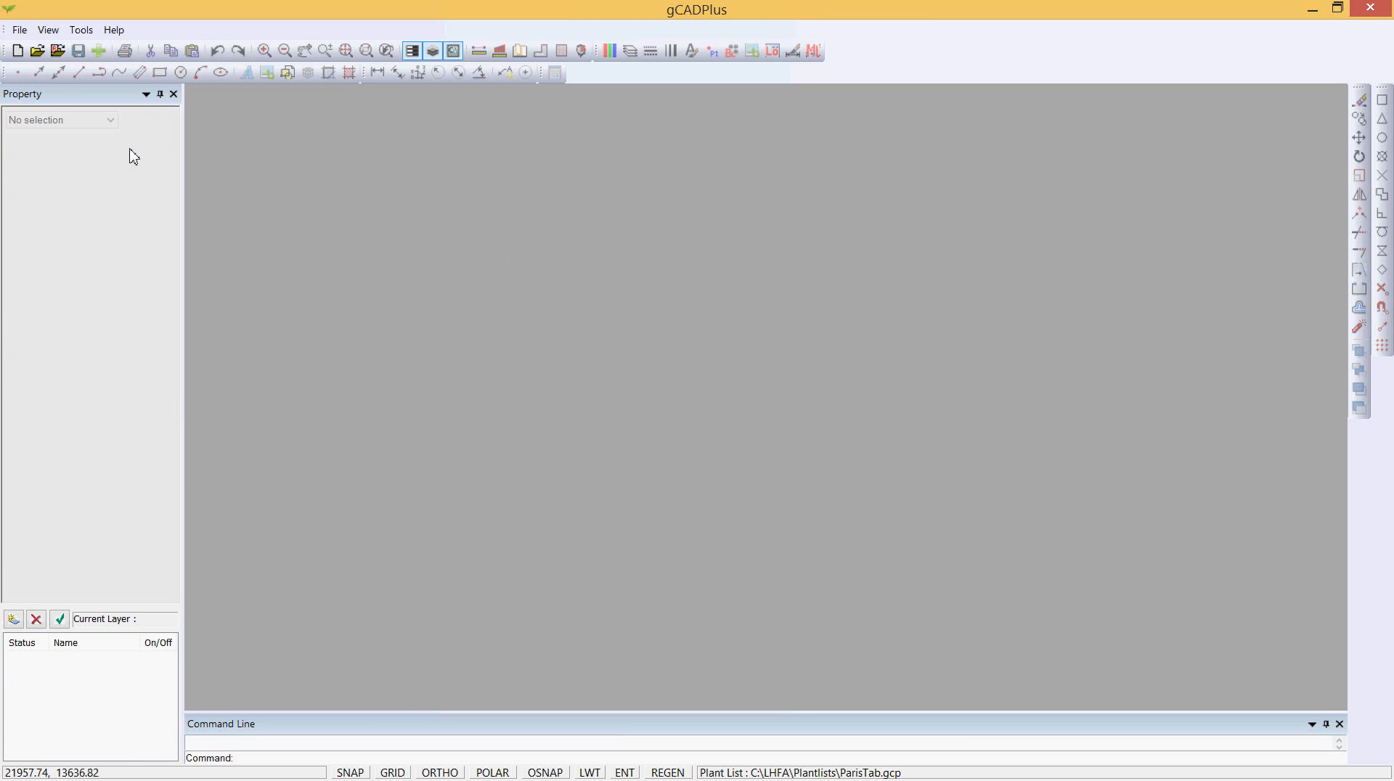
- Start a new drawing from the LHFA.lcd template, pointing the template directory to C:\LHFA\Templates
left_click(15, 55)
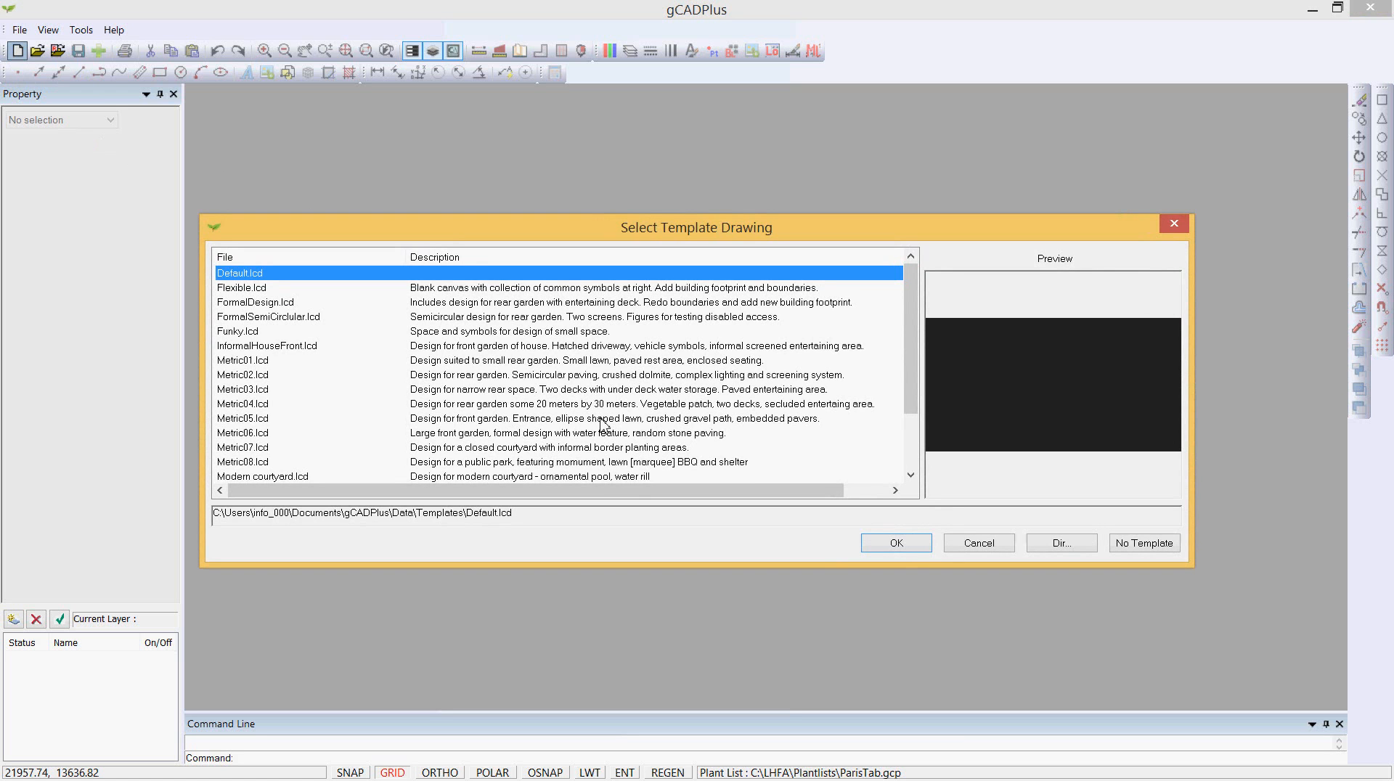
left_click(1061, 545)
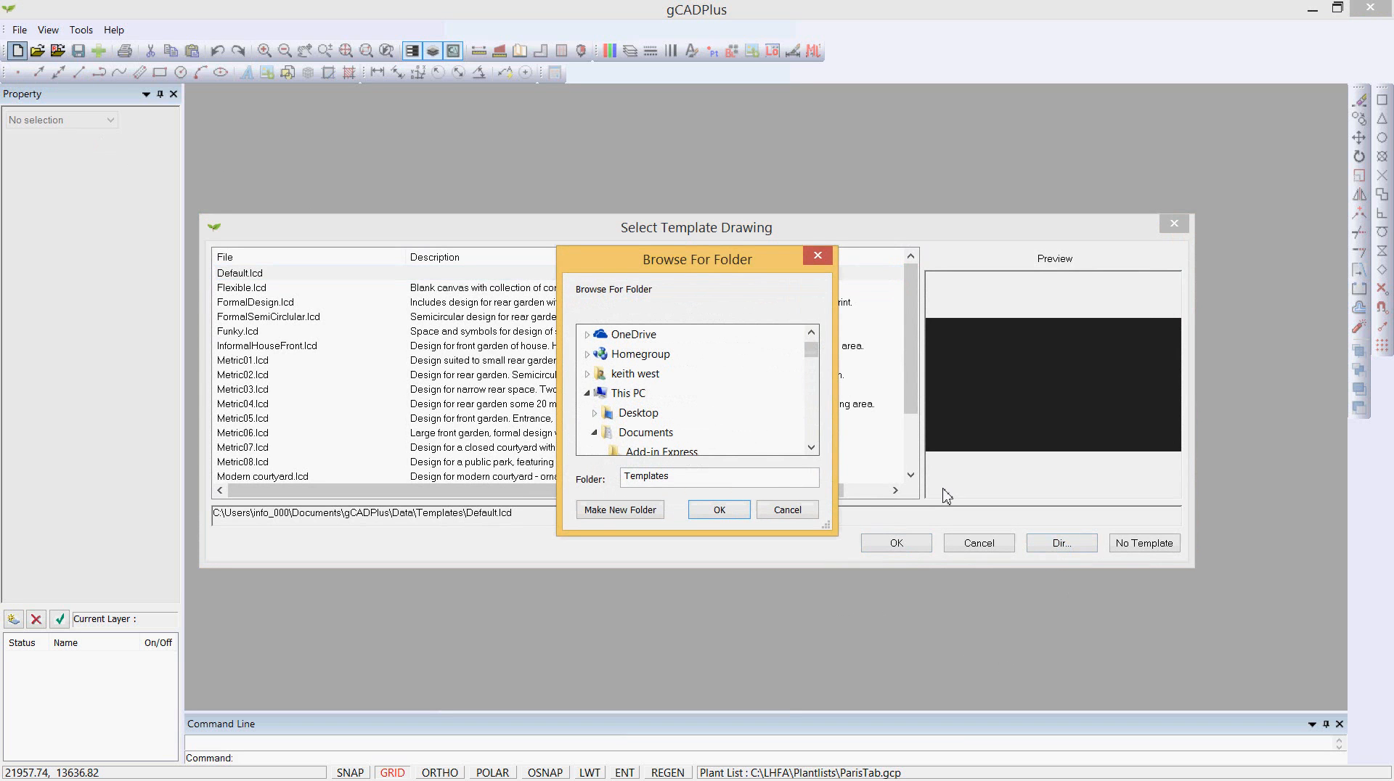
left_click(629, 397)
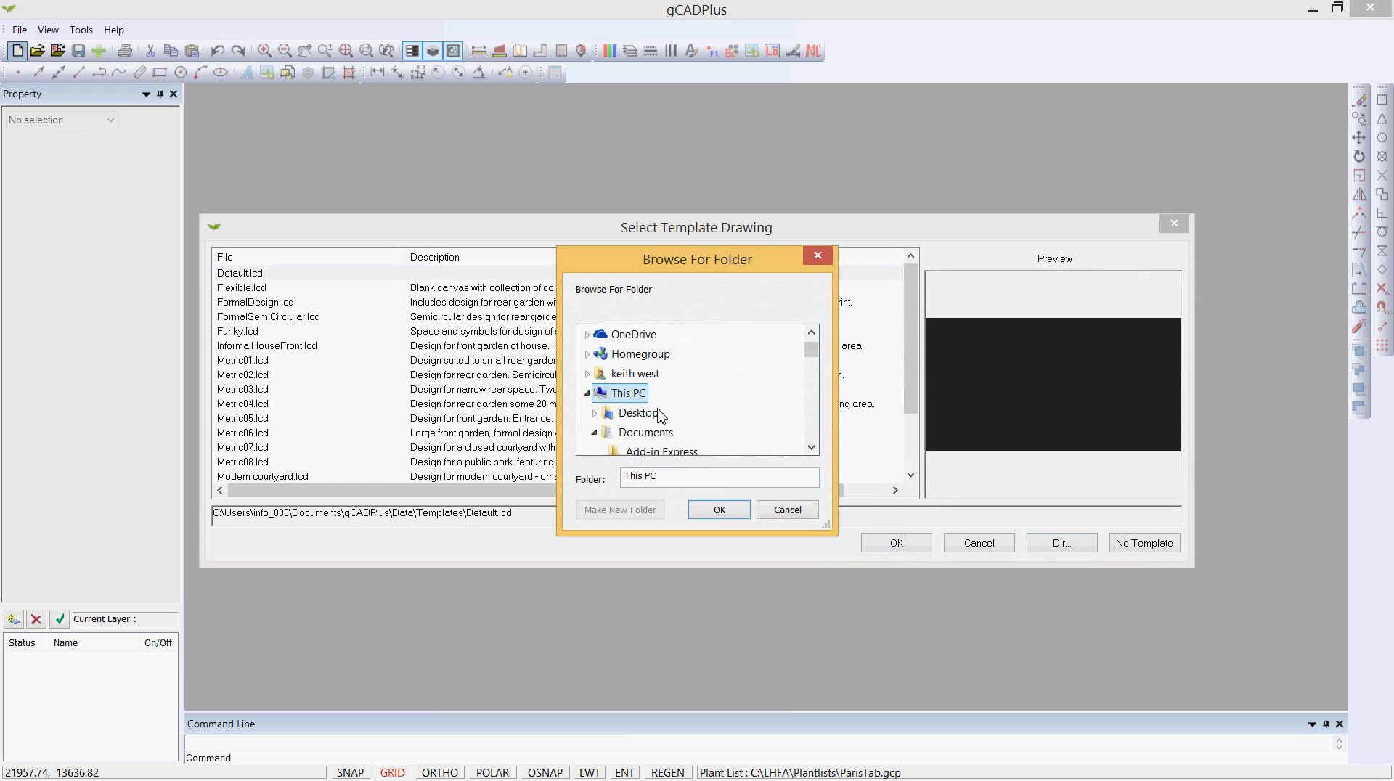
scroll(811, 440, "down", 5)
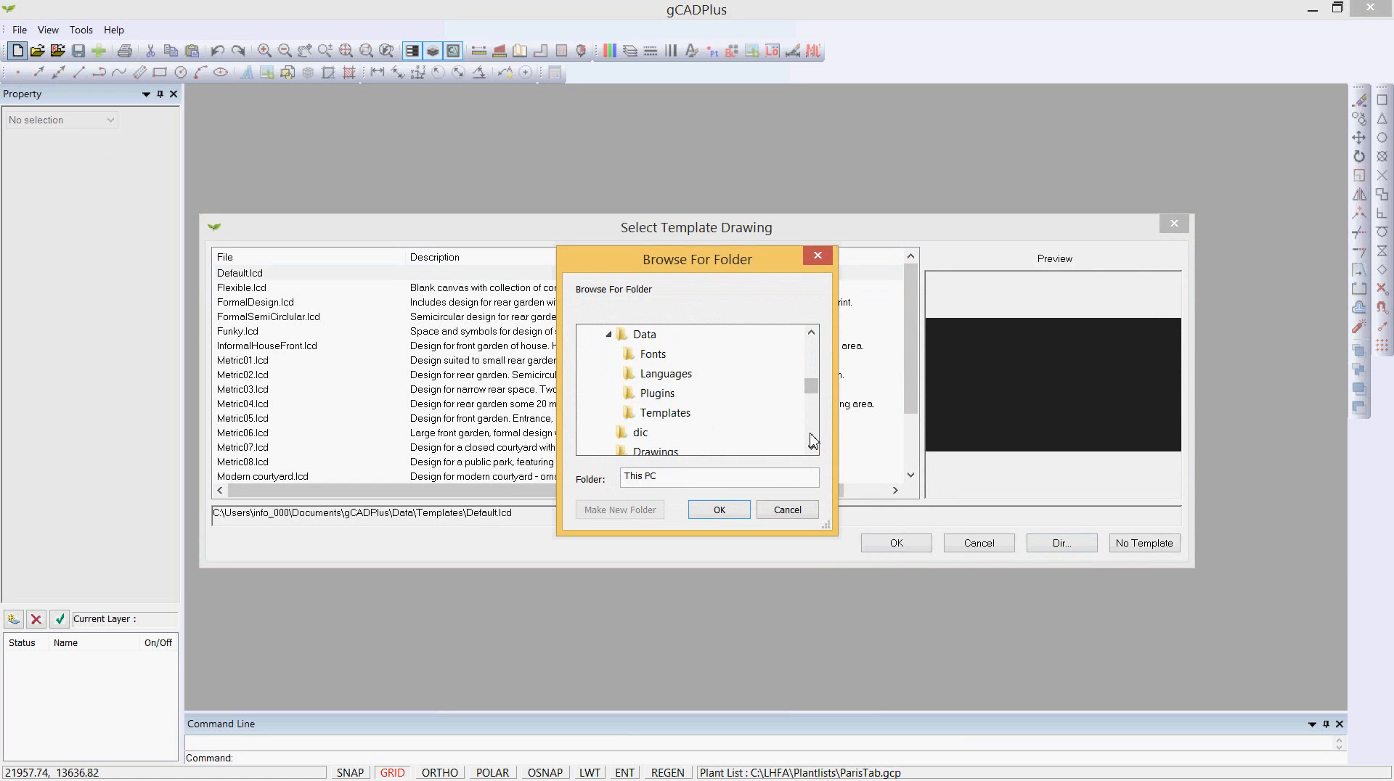
scroll(811, 440, "down", 10)
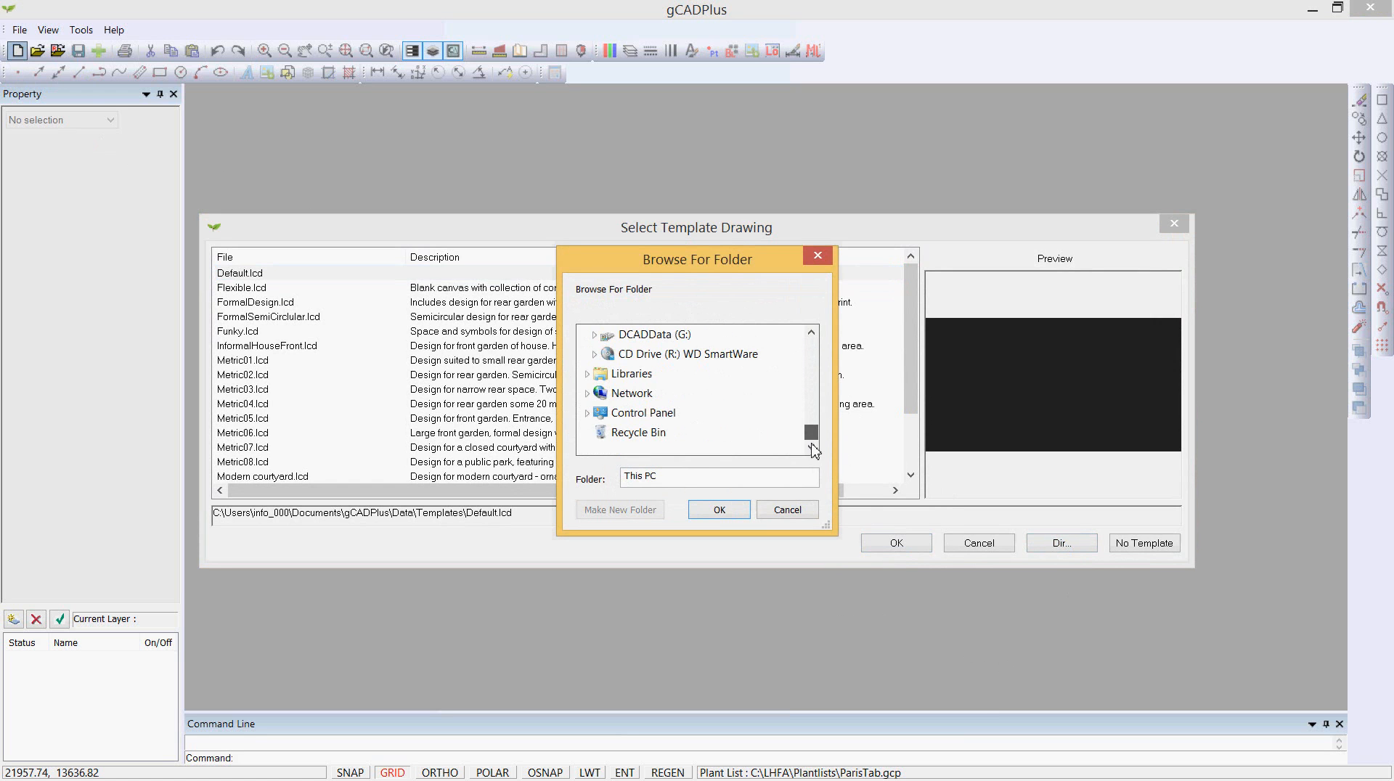
left_click(813, 334)
left_click(813, 334)
left_click(813, 334)
left_click(813, 334)
left_click(651, 354)
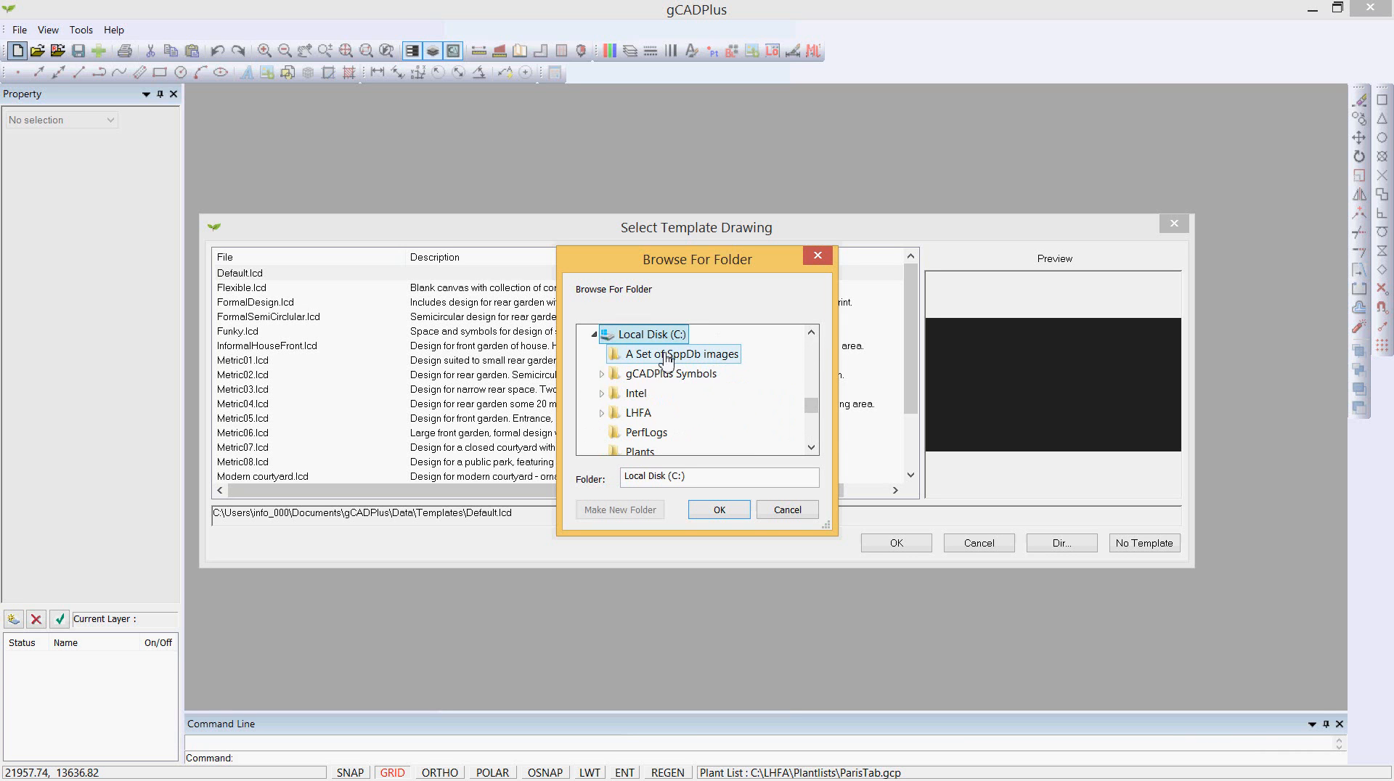
left_click(645, 418)
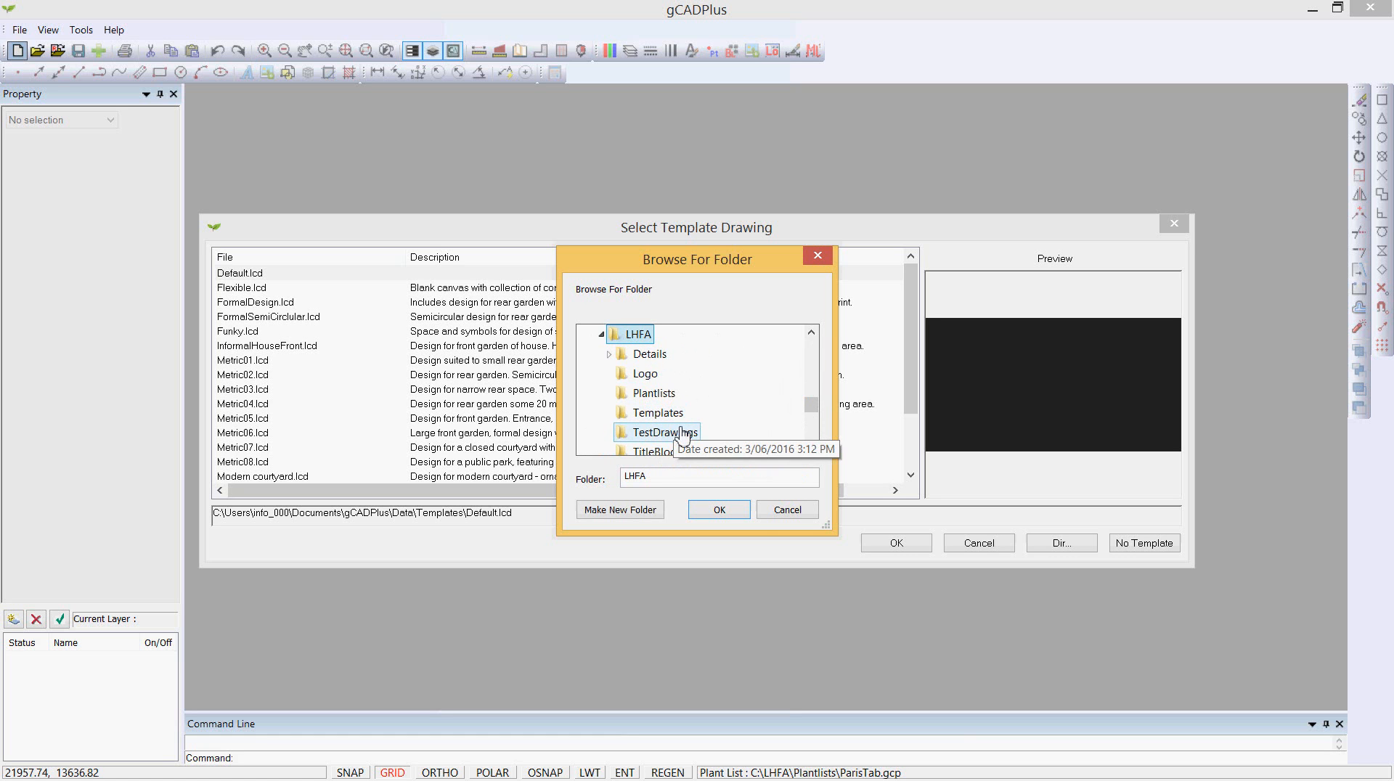
left_click(650, 413)
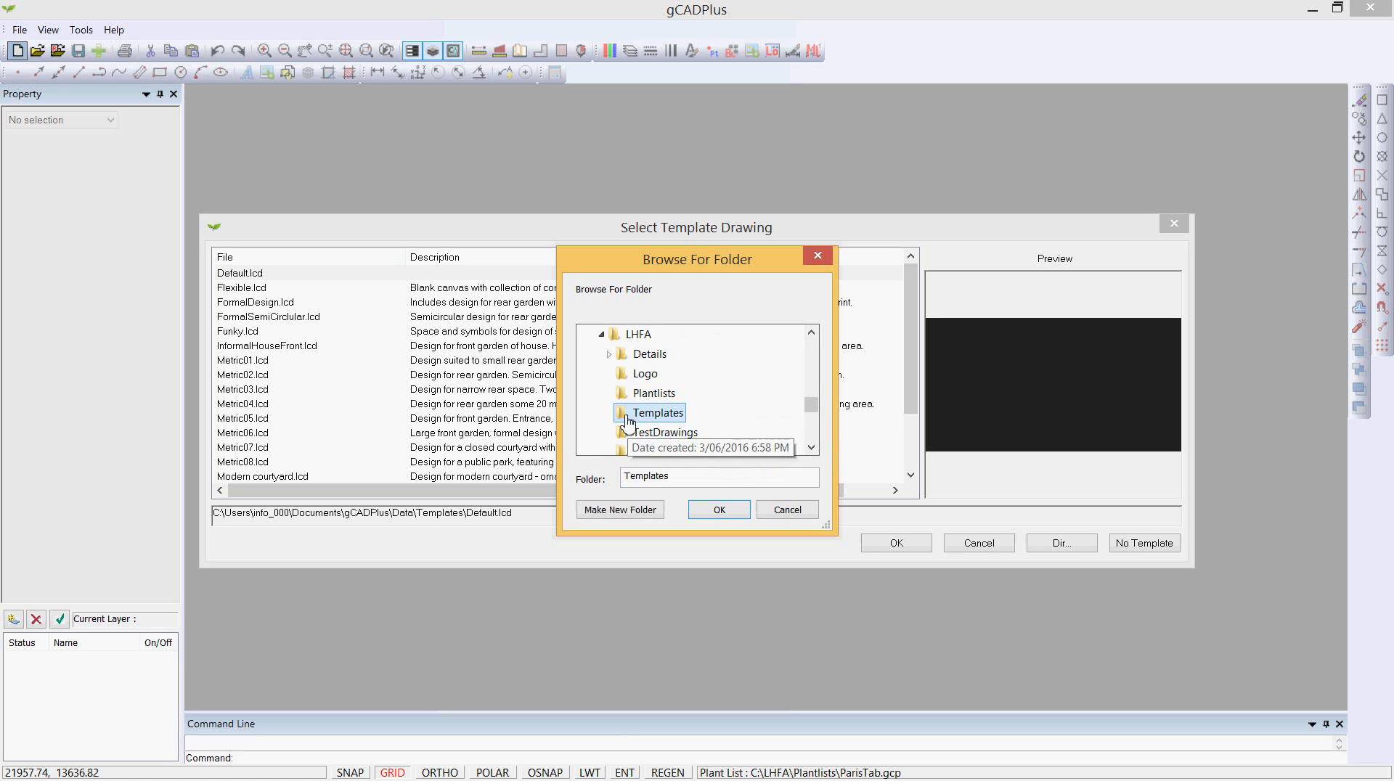
left_click(721, 511)
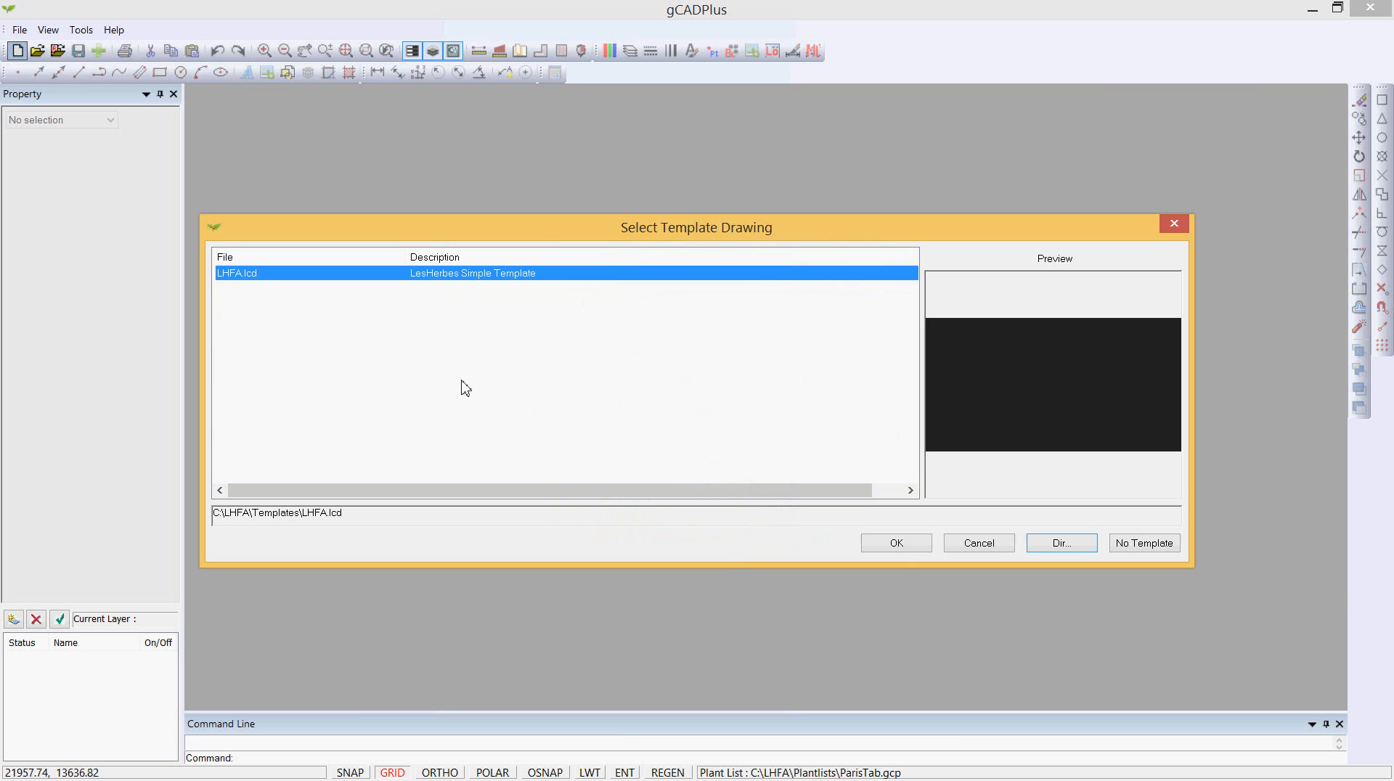
left_click(903, 550)
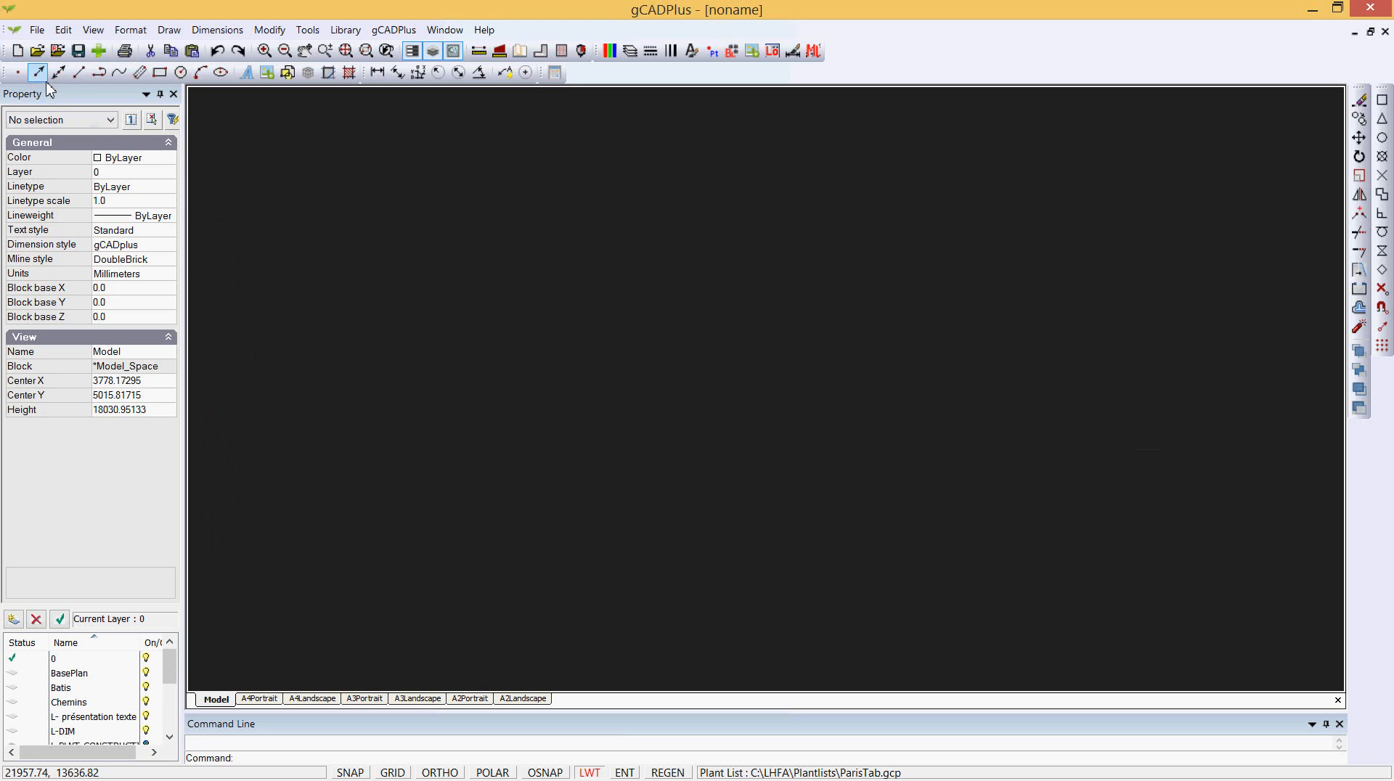
- Start another new drawing from the LHFA.lcd template without saving the current one
left_click(16, 55)
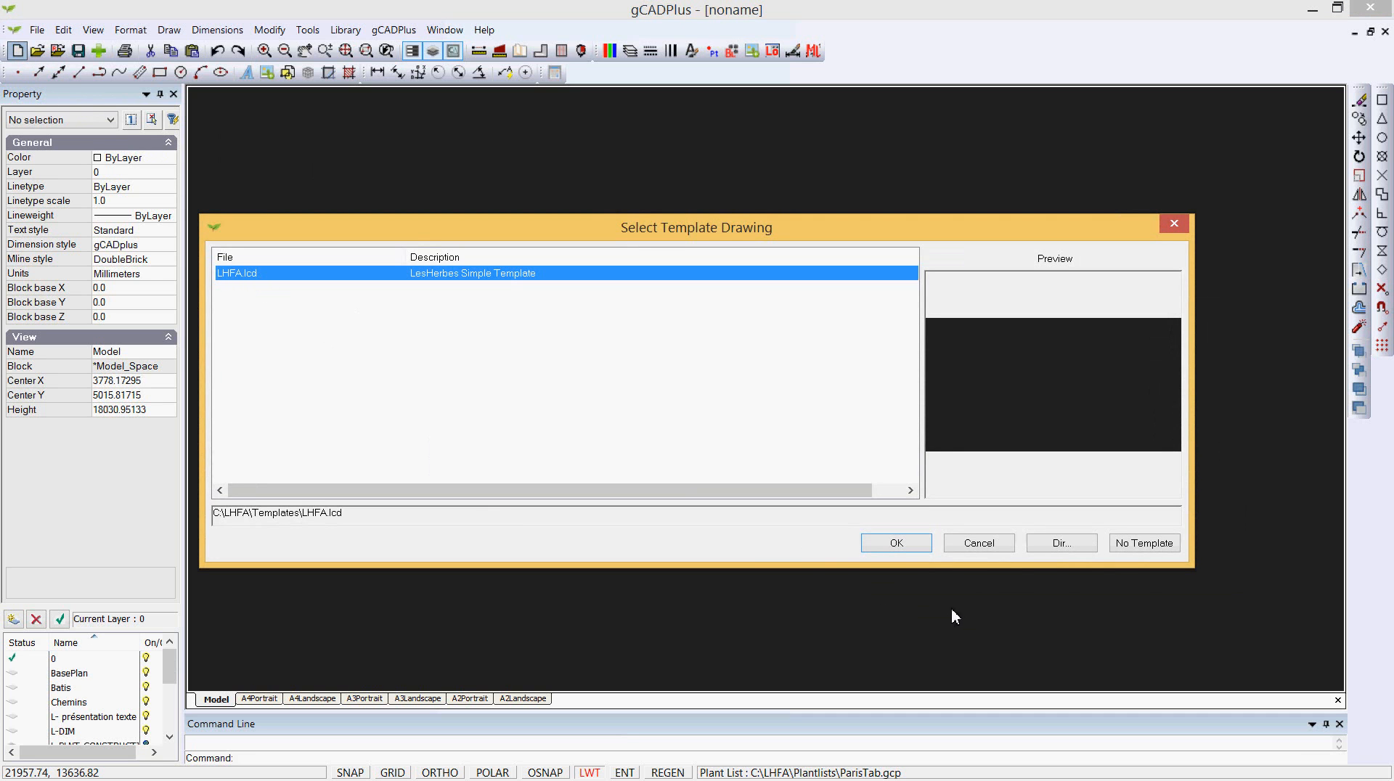
left_click(903, 546)
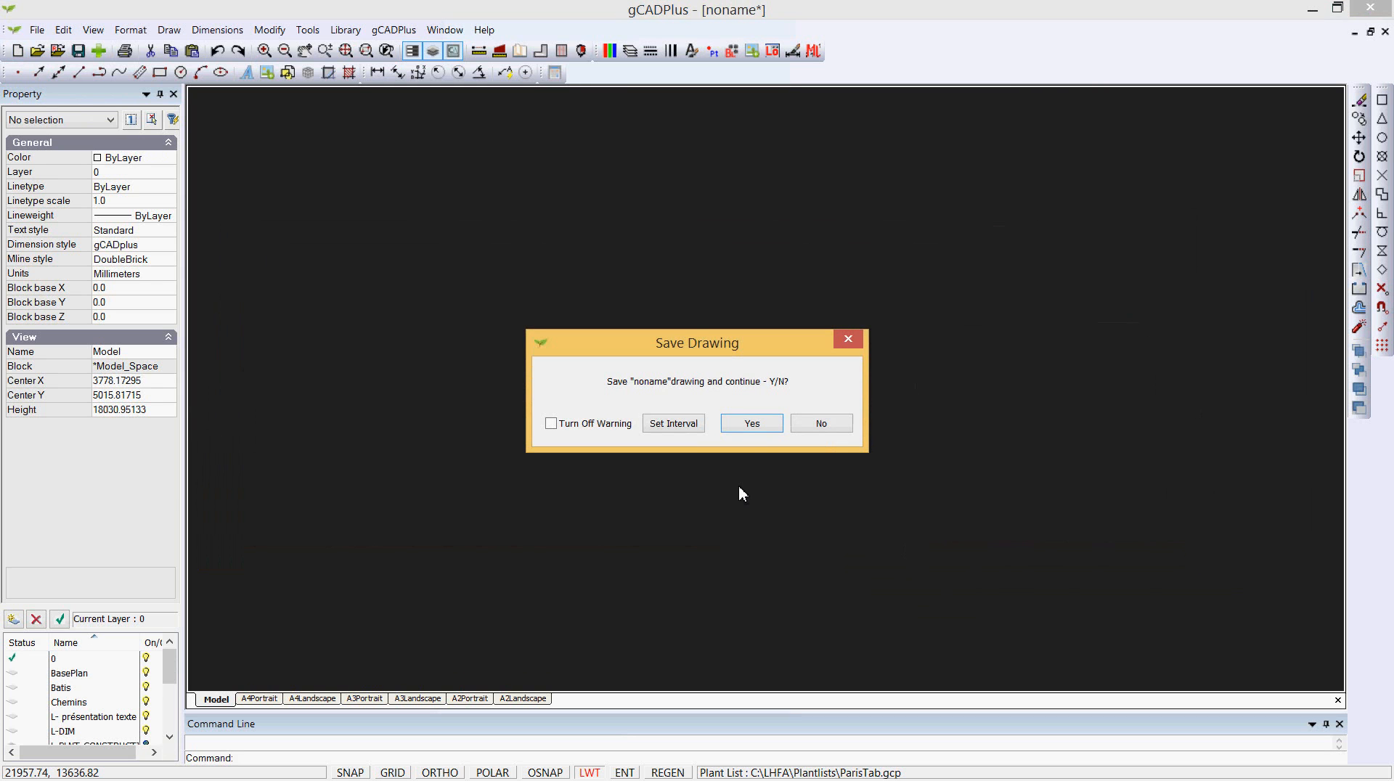
left_click(812, 427)
- Review each layout tab of the new drawing and its layer list, then return to Model
left_click(258, 699)
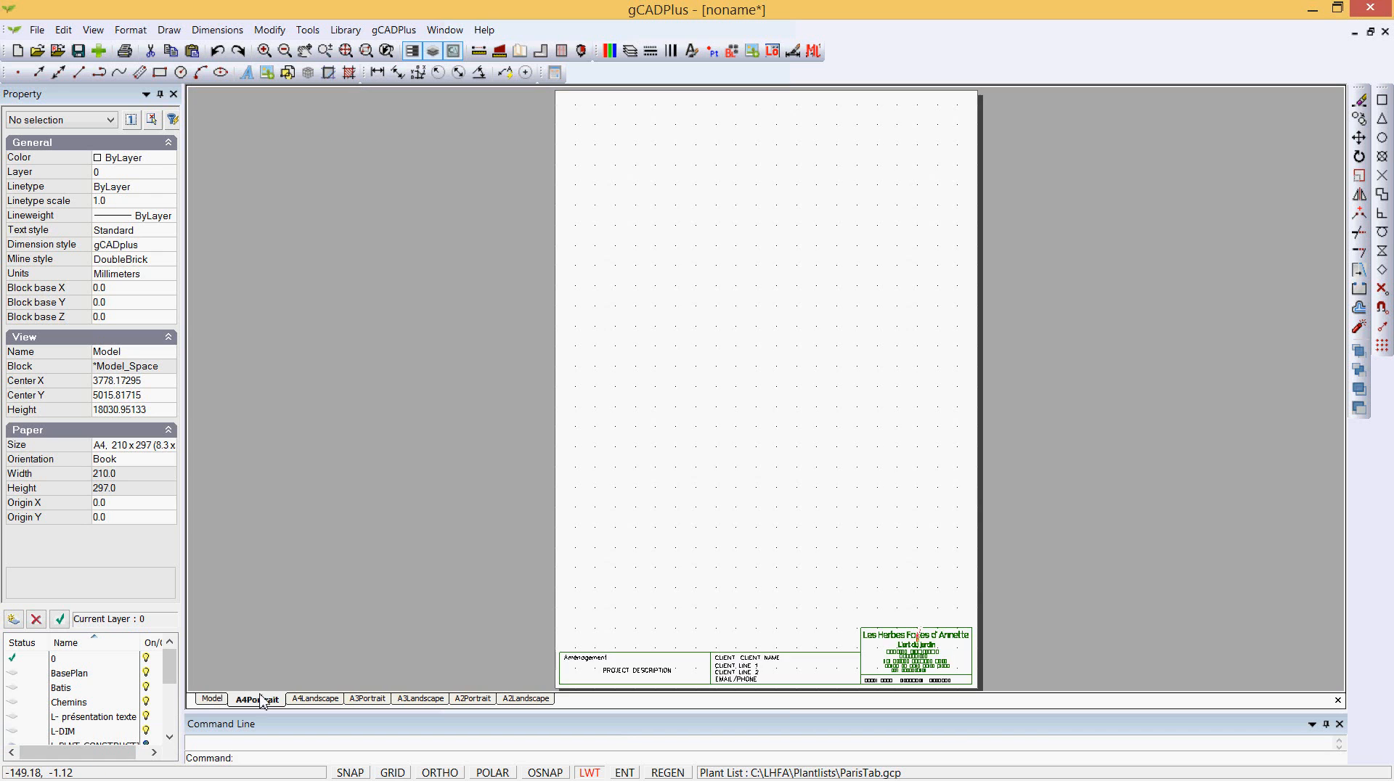
left_click(317, 702)
left_click(363, 702)
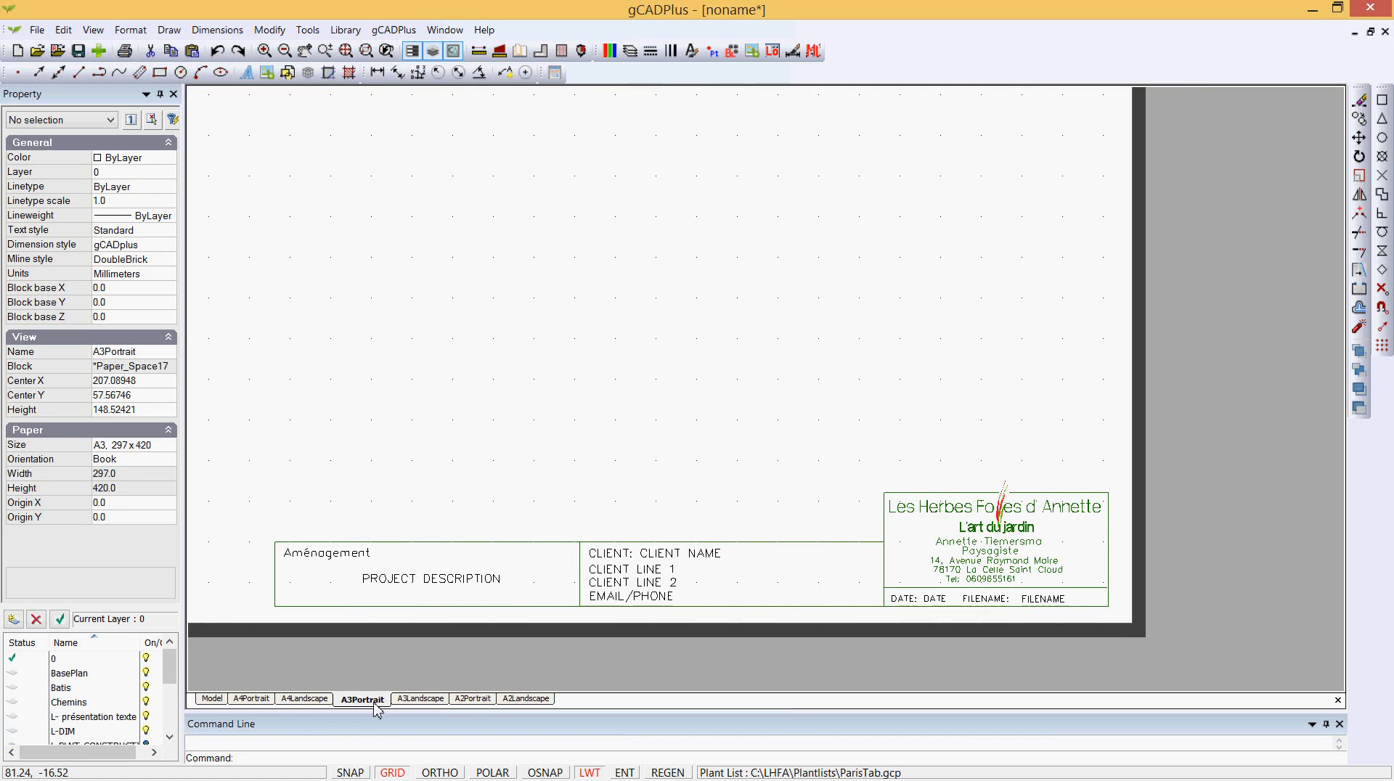
left_click(420, 702)
left_click(475, 702)
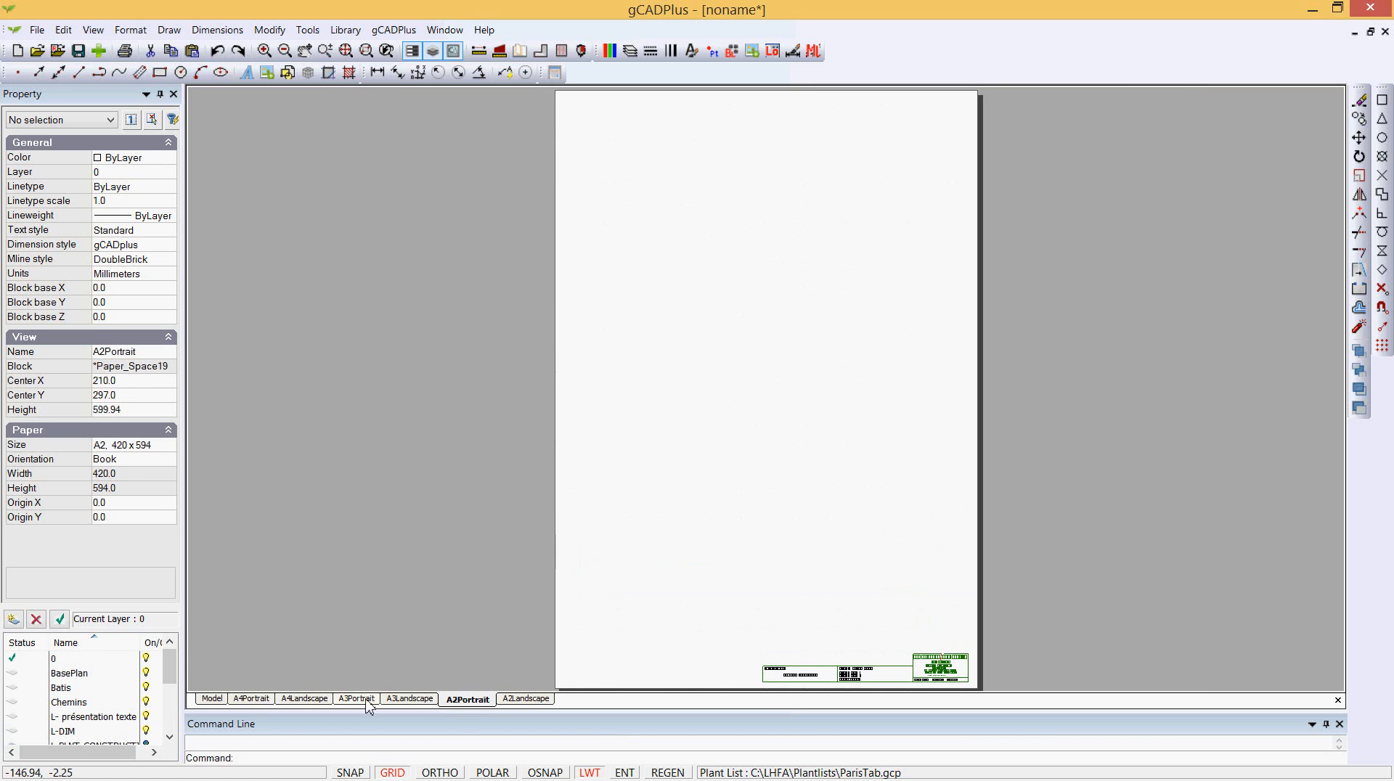
left_click(217, 700)
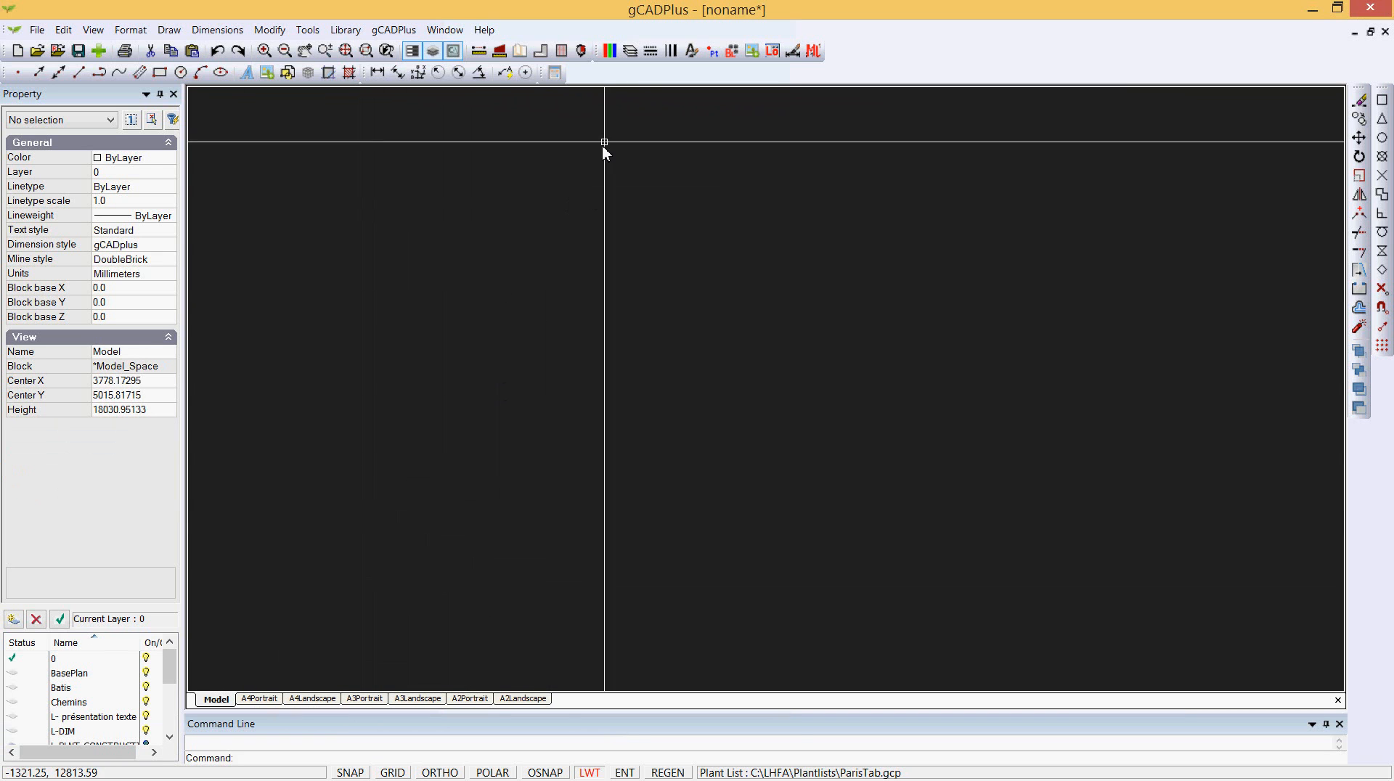
left_click(631, 53)
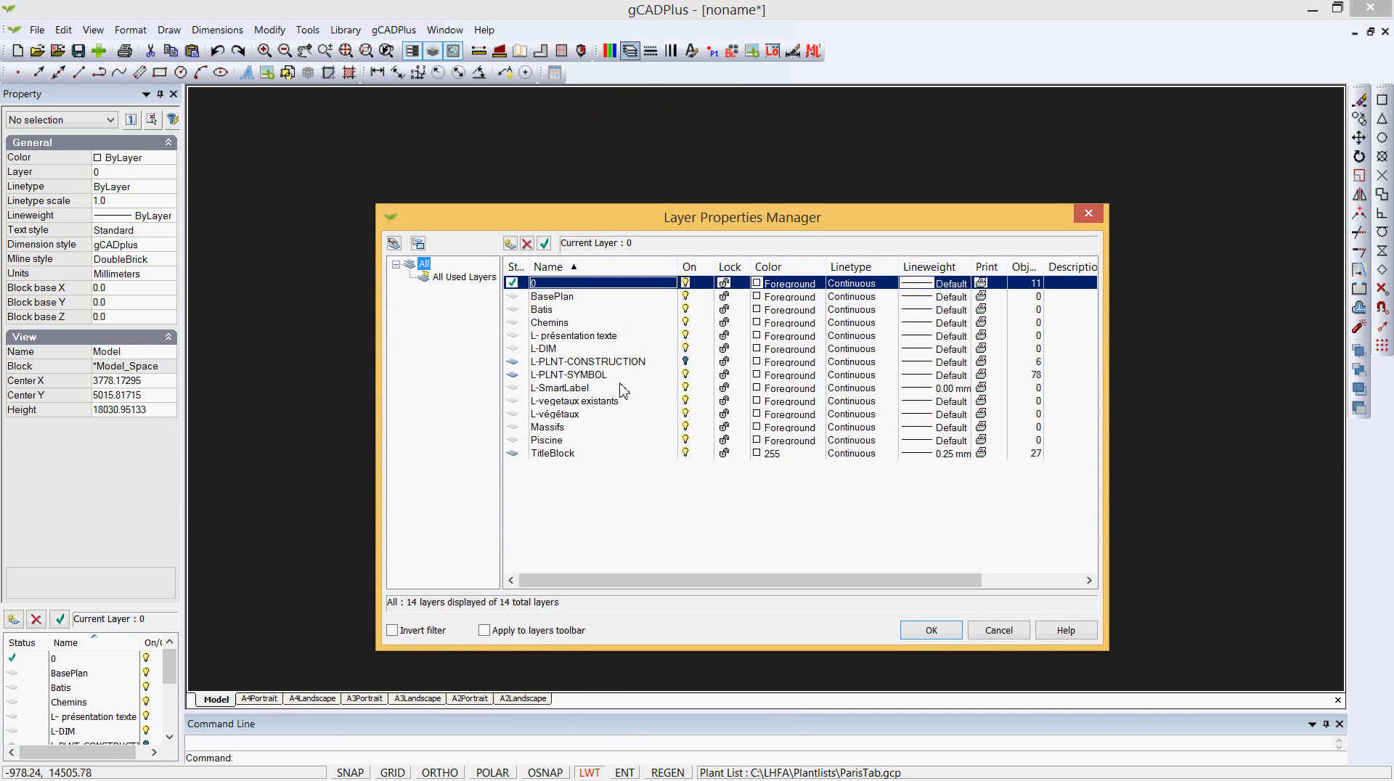
left_click(999, 630)
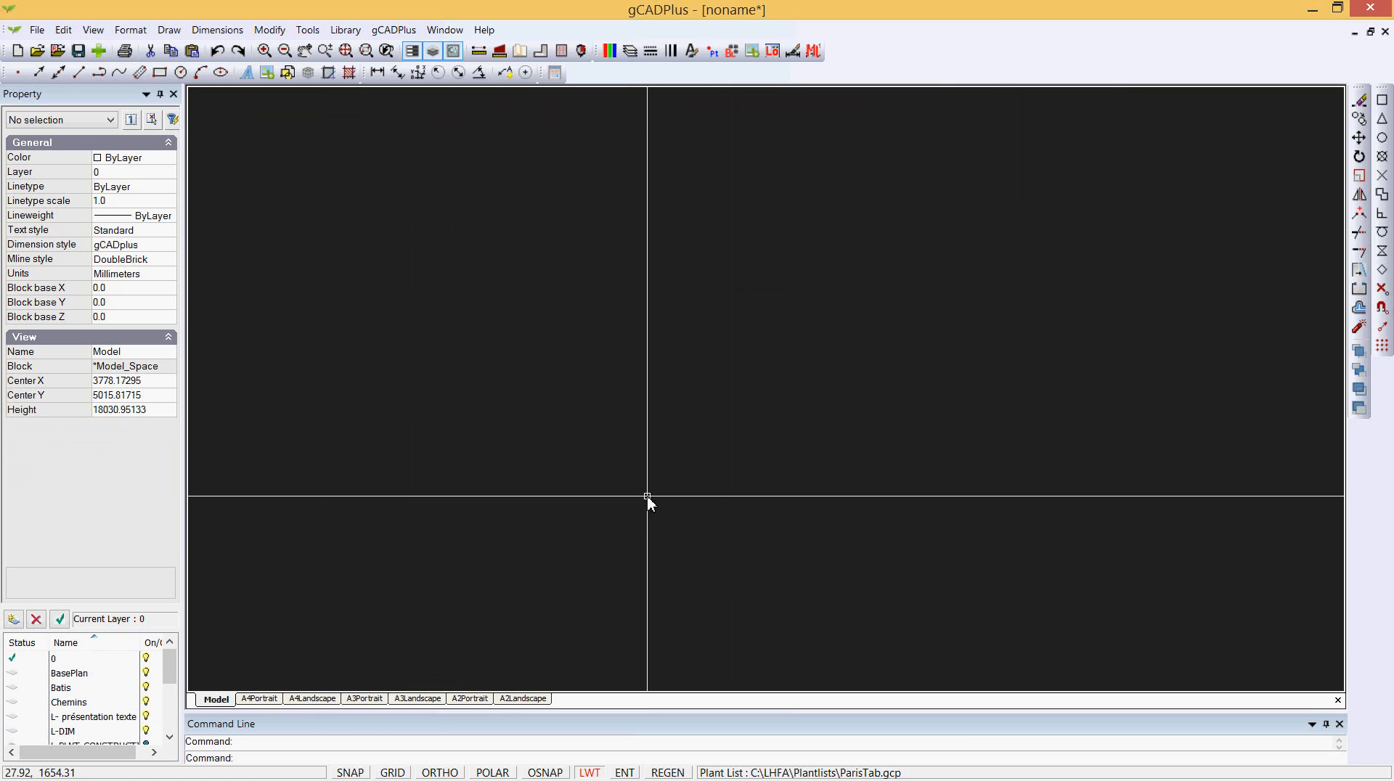
- Open the attached ParisTab plant list and scroll through its entries, then cancel
left_click(409, 33)
mouse_move(479, 57)
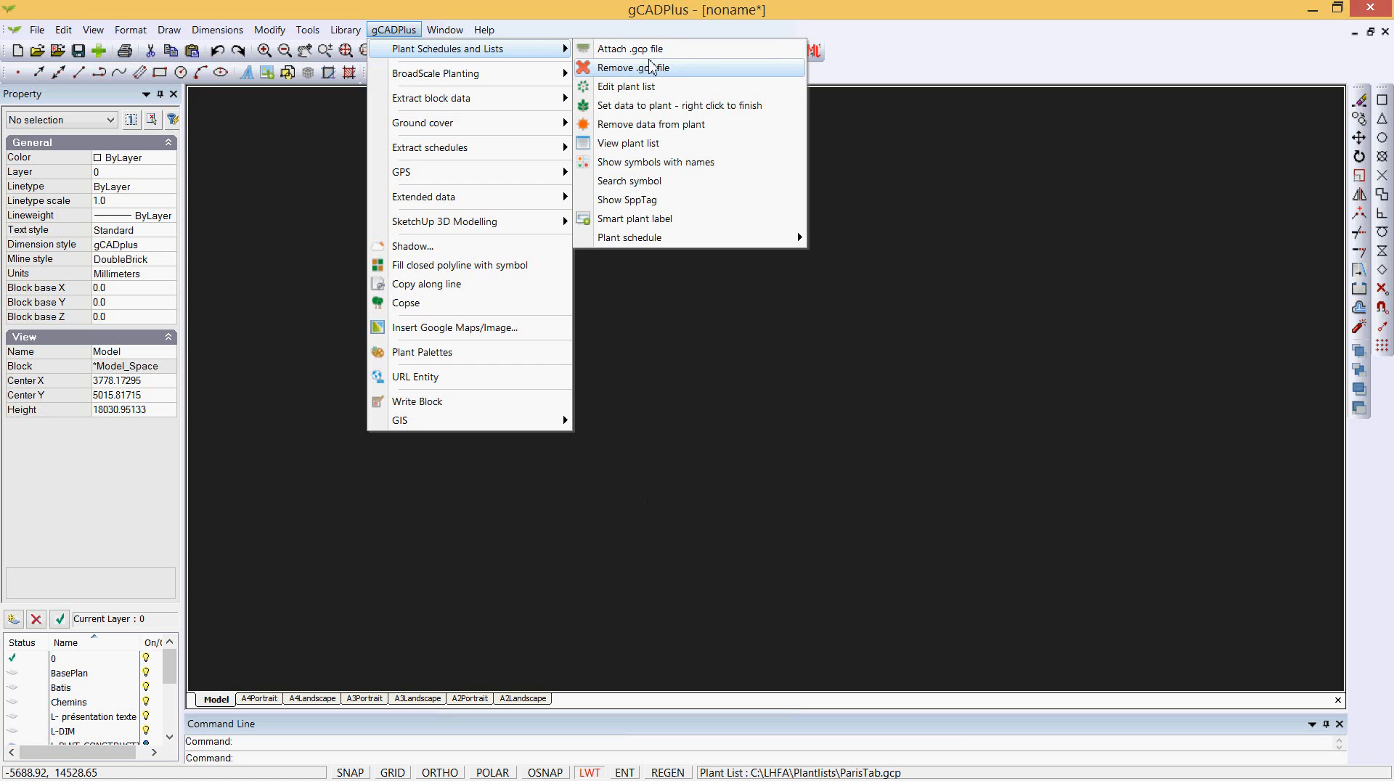
left_click(654, 92)
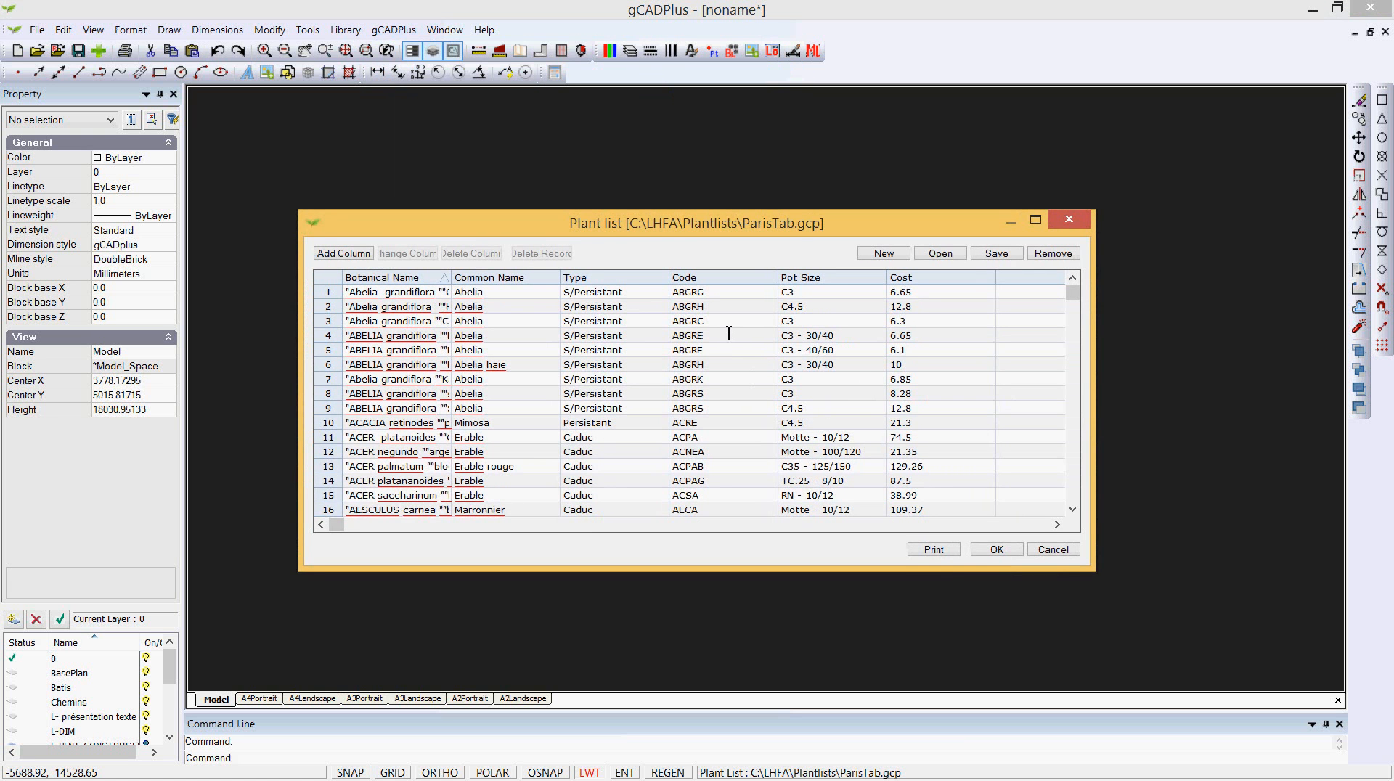
left_click_drag(1073, 293, 1077, 399)
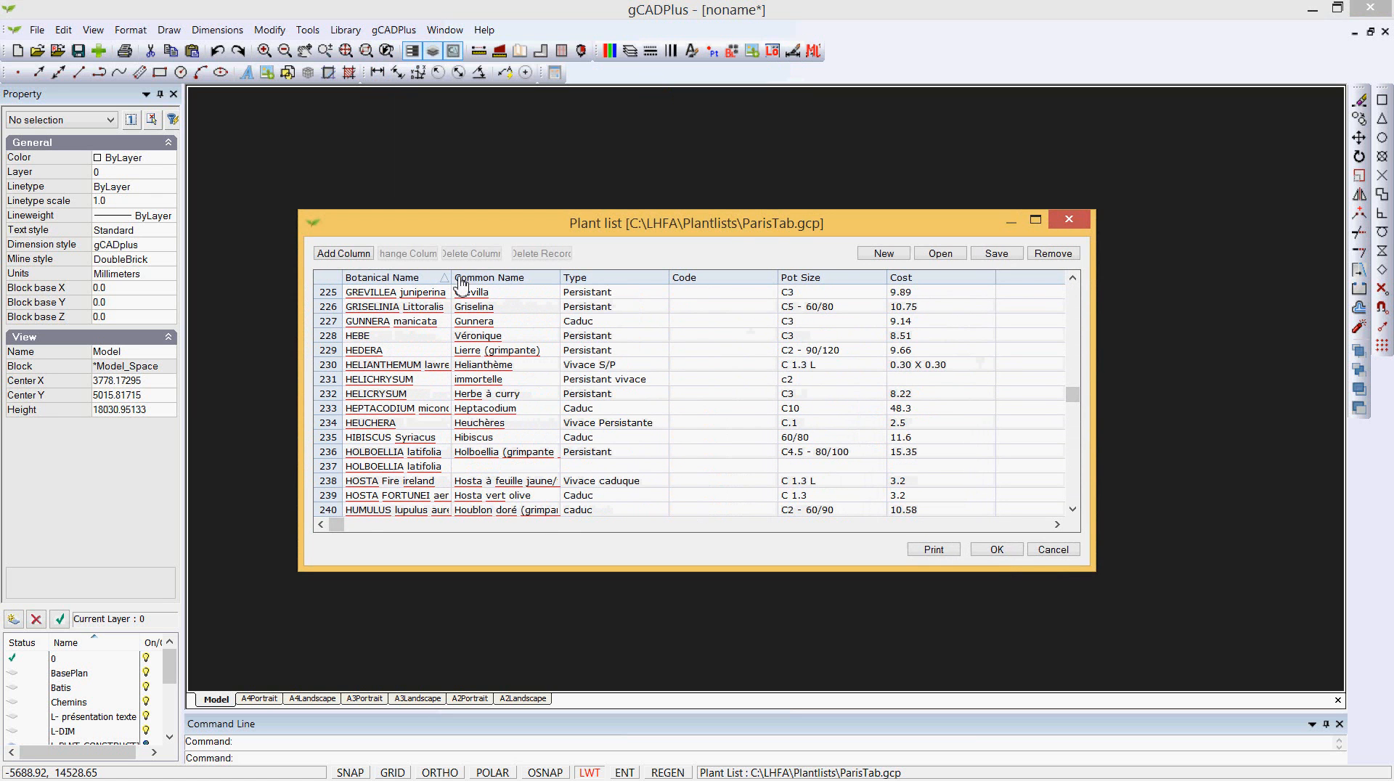
left_click(1053, 550)
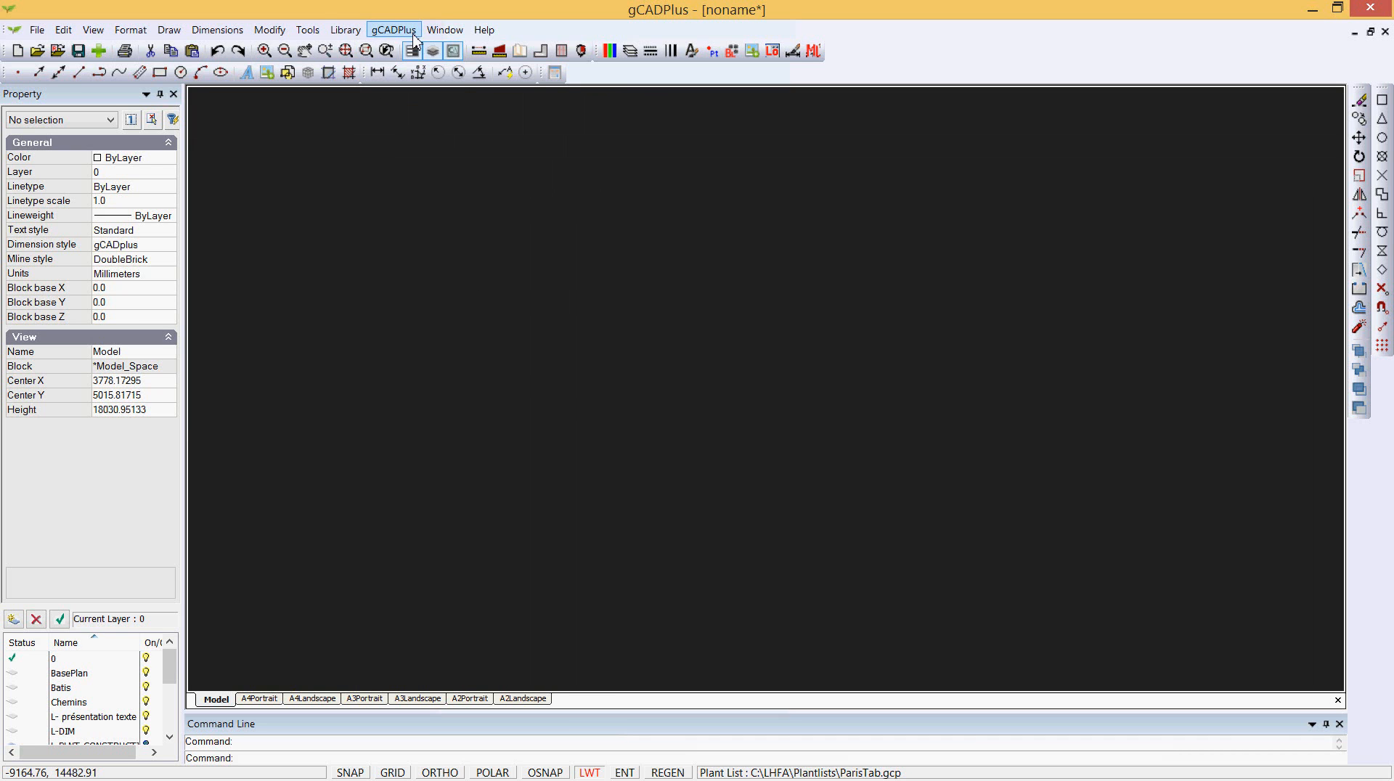
- Open the MySymbols plant library and browse up to the LHFA folder, previewing its symbols
left_click(347, 31)
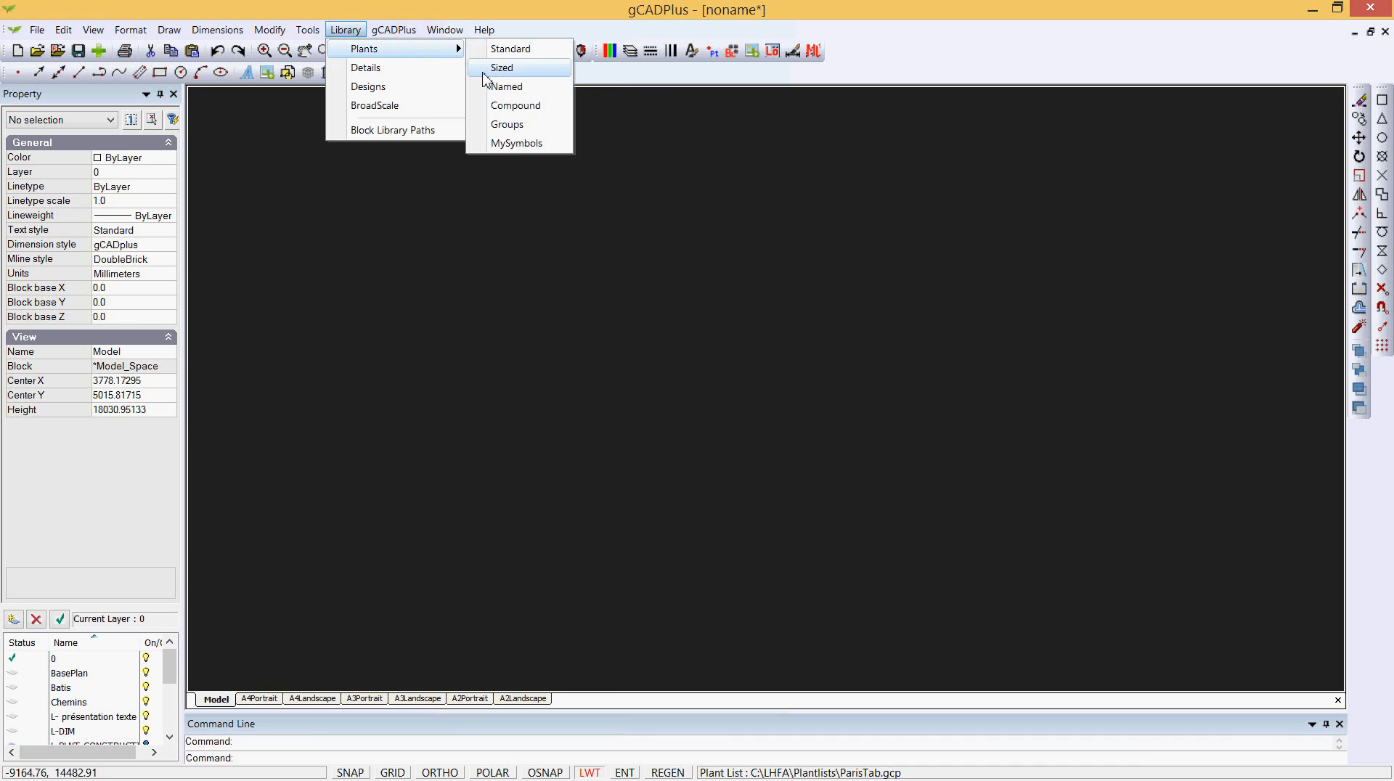
left_click(524, 145)
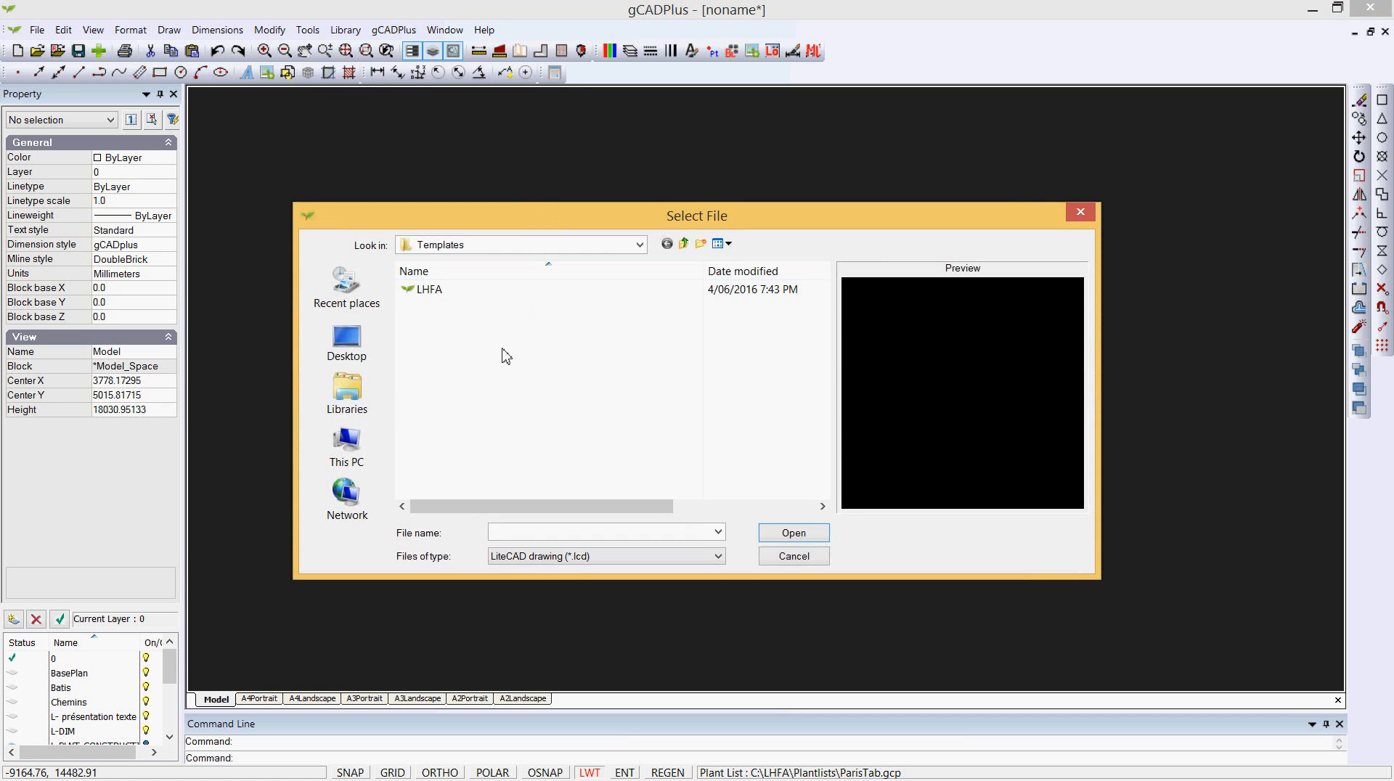
left_click(684, 243)
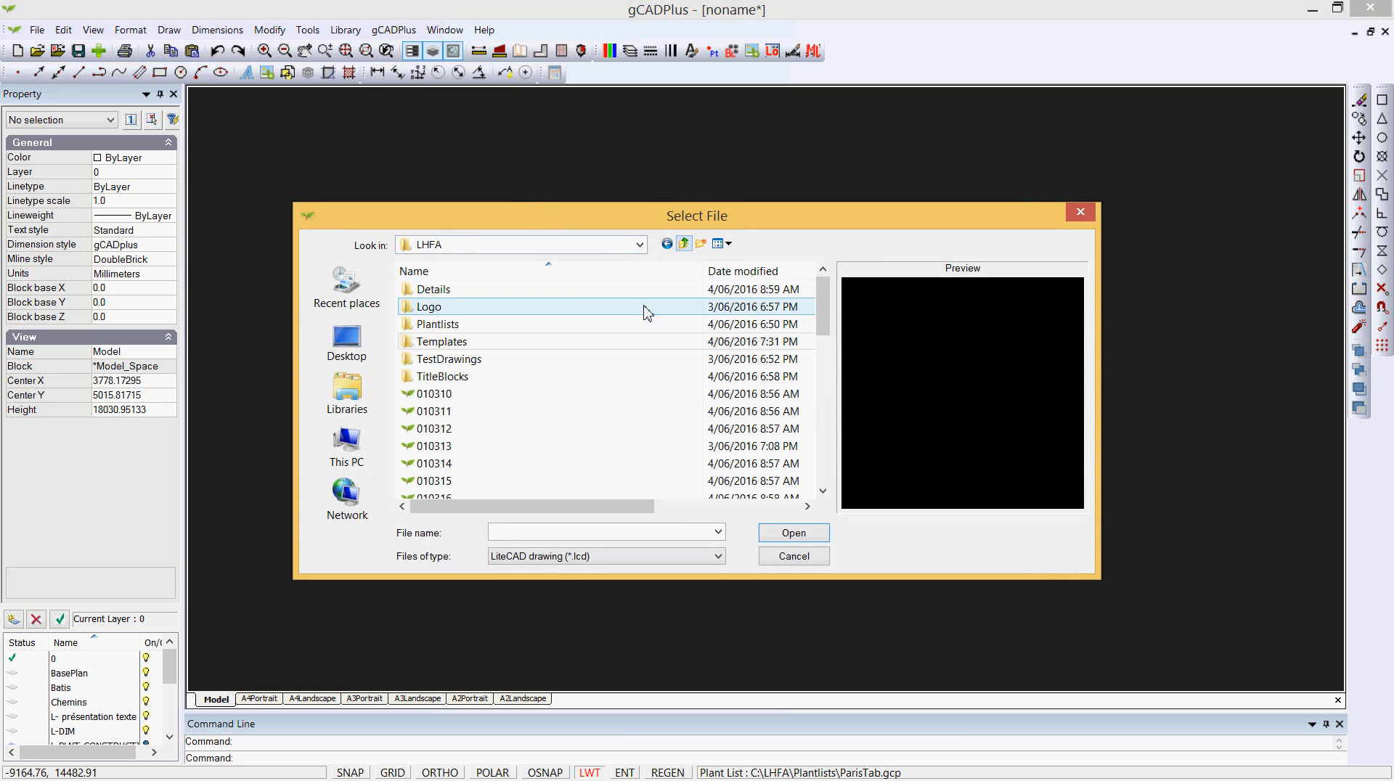
left_click(457, 412)
left_click(444, 430)
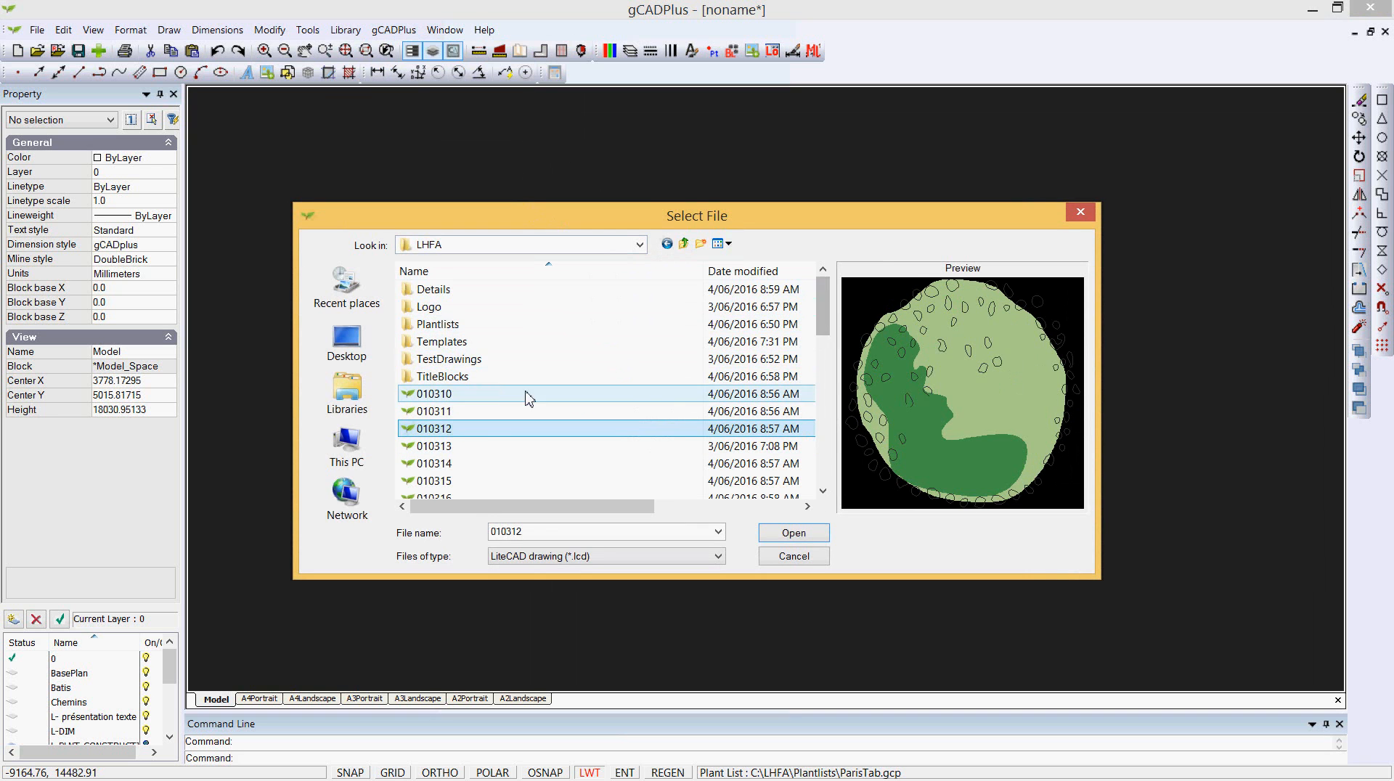
- Browse the Details subfolders North, Outdoor Tables and Trampolin and the TitleBlocks folder, previewing each file
double_click(426, 289)
double_click(420, 292)
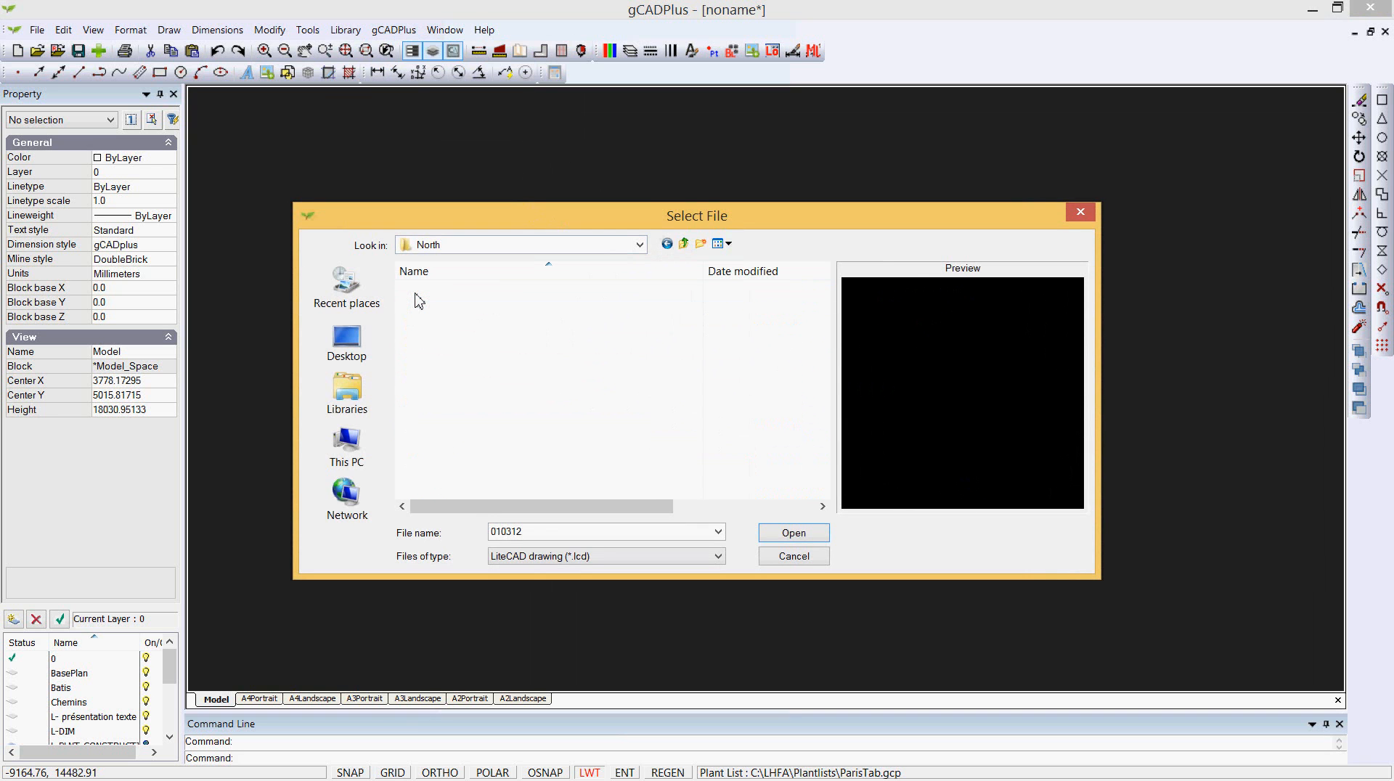
left_click(421, 293)
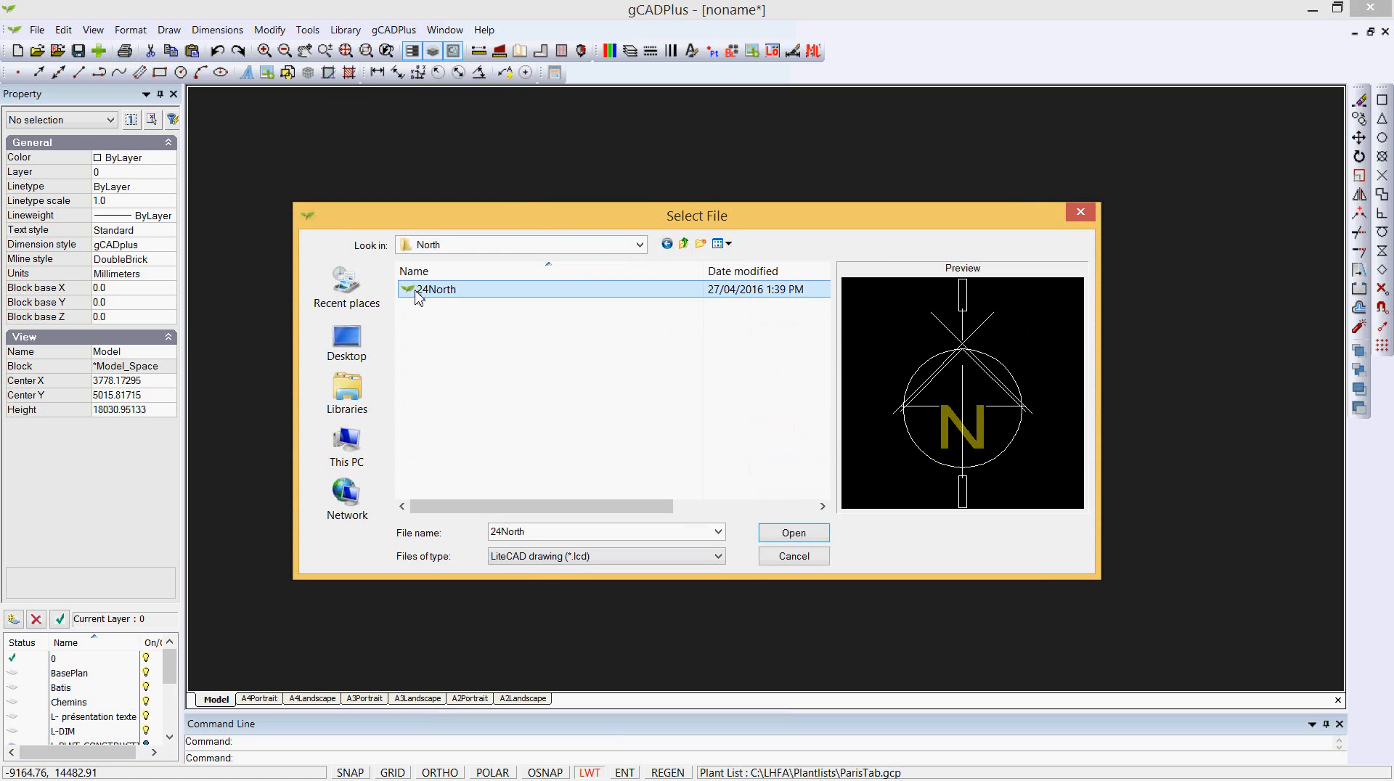
left_click(683, 243)
double_click(477, 308)
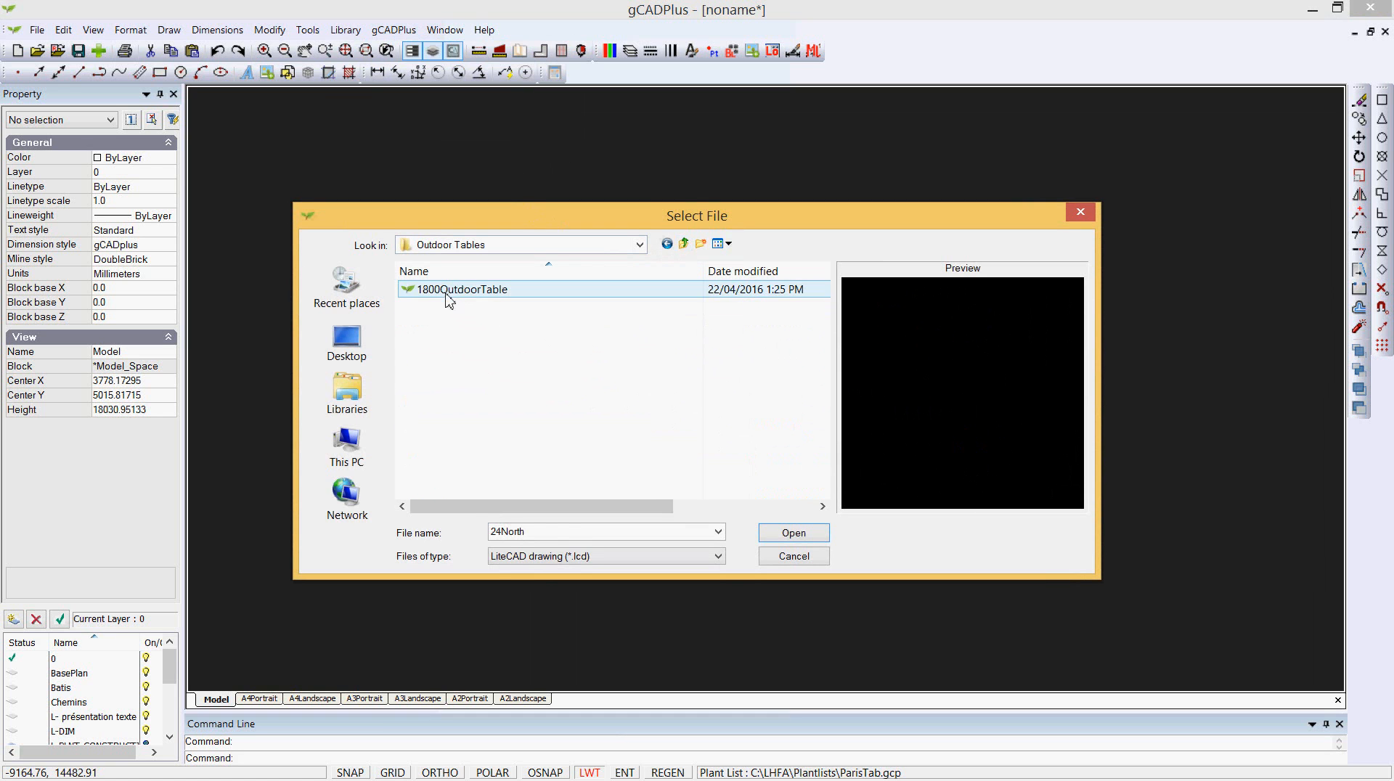
left_click(451, 292)
left_click(683, 243)
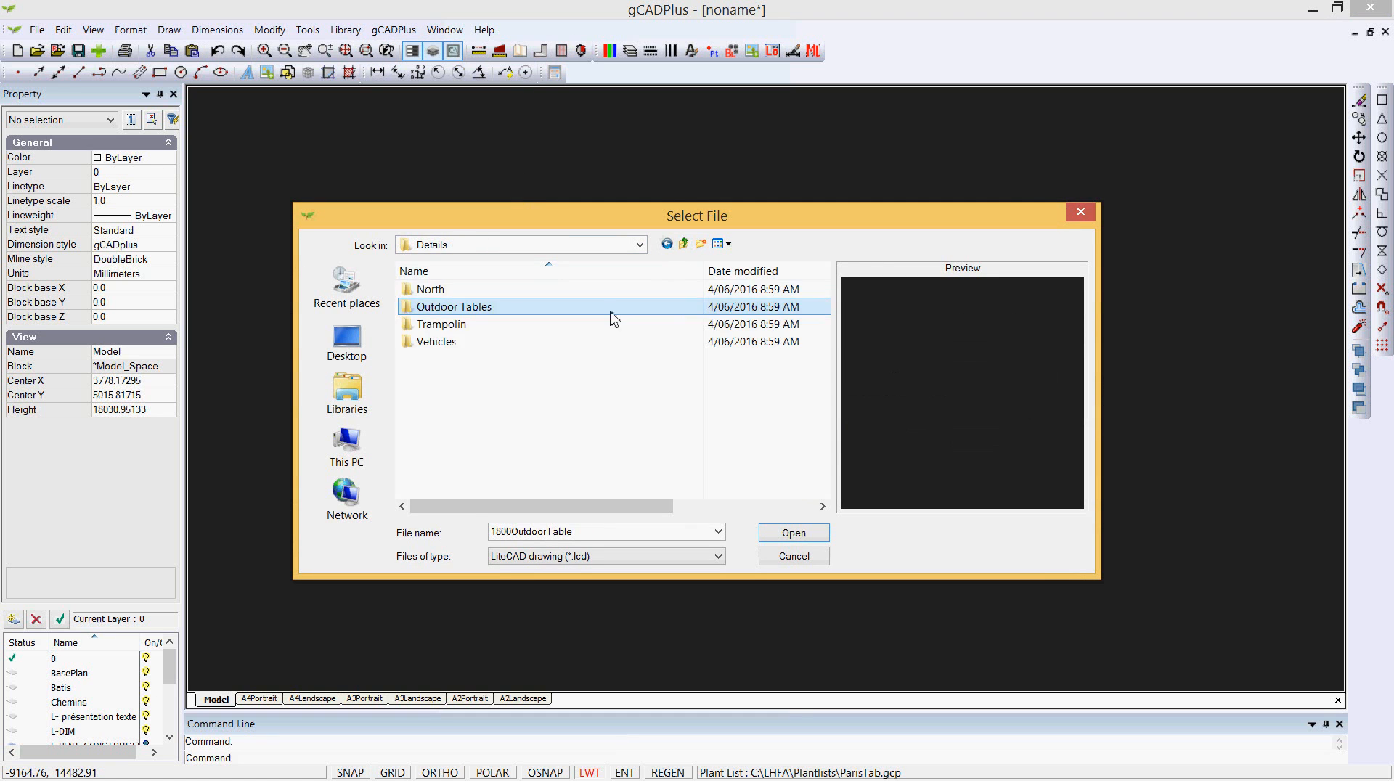
double_click(465, 325)
left_click(456, 292)
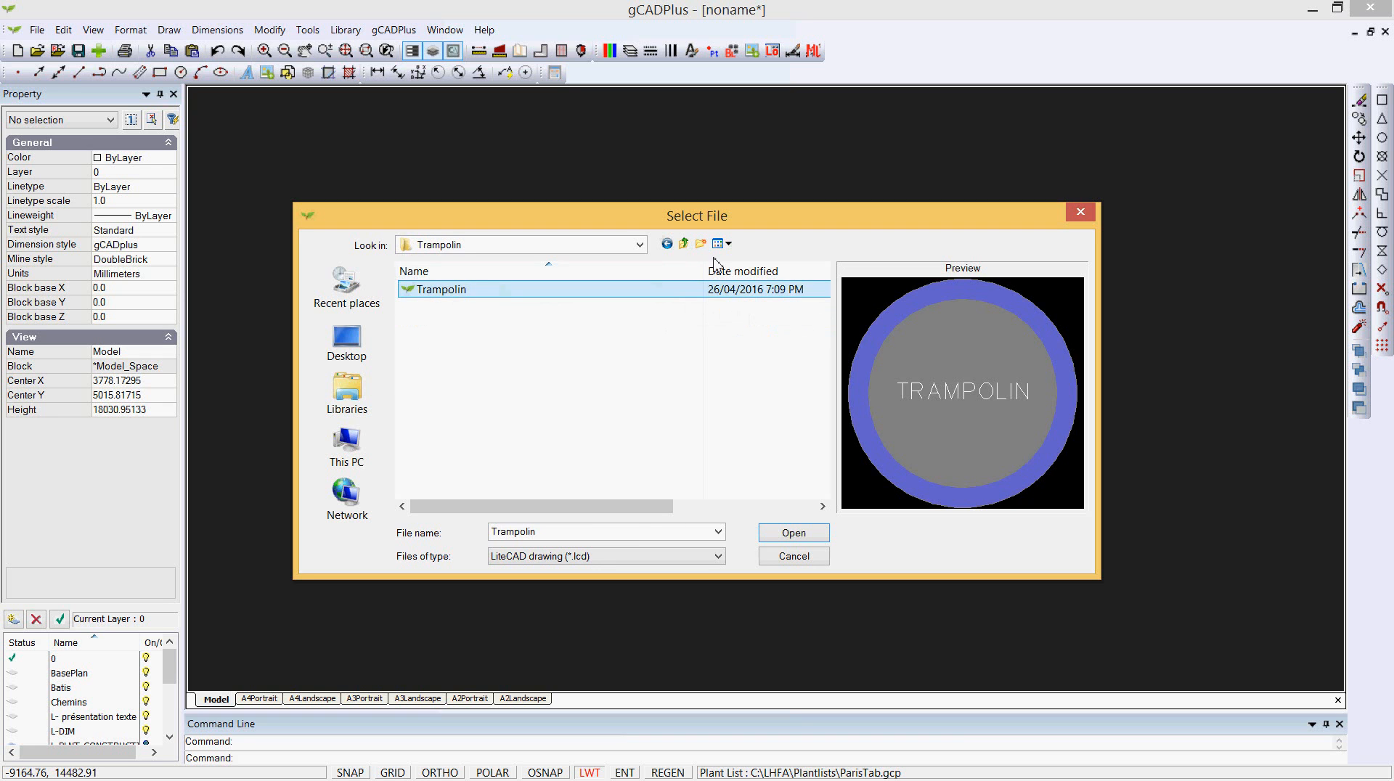
left_click(683, 244)
left_click(683, 244)
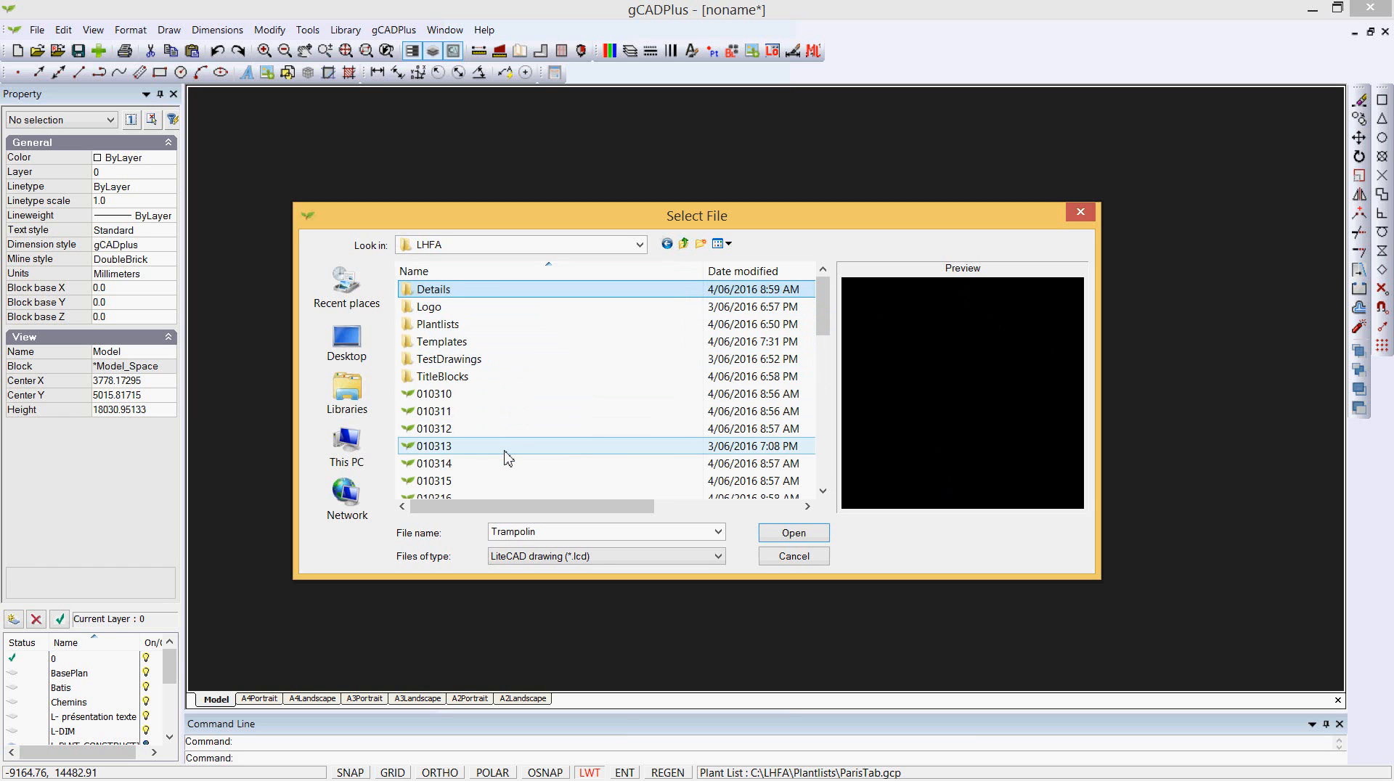
double_click(418, 377)
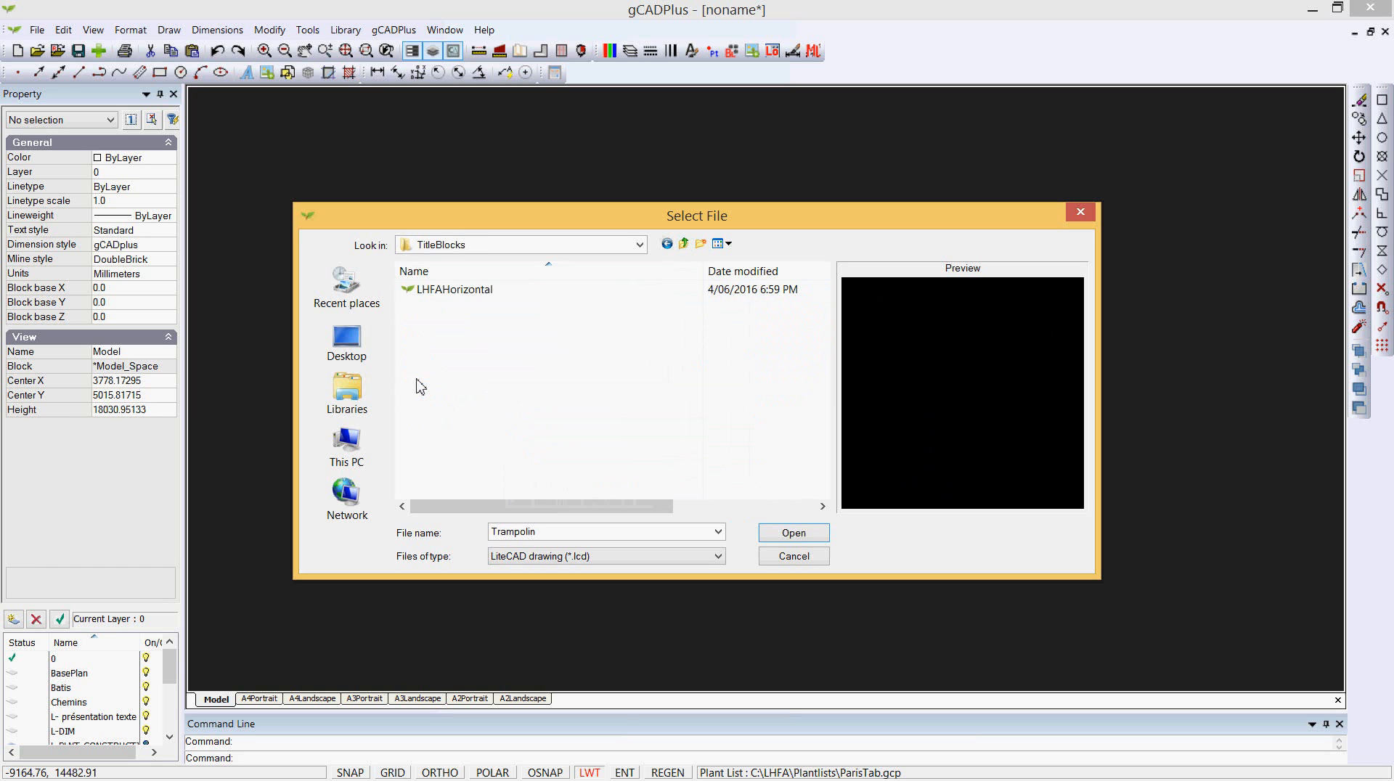
left_click(436, 291)
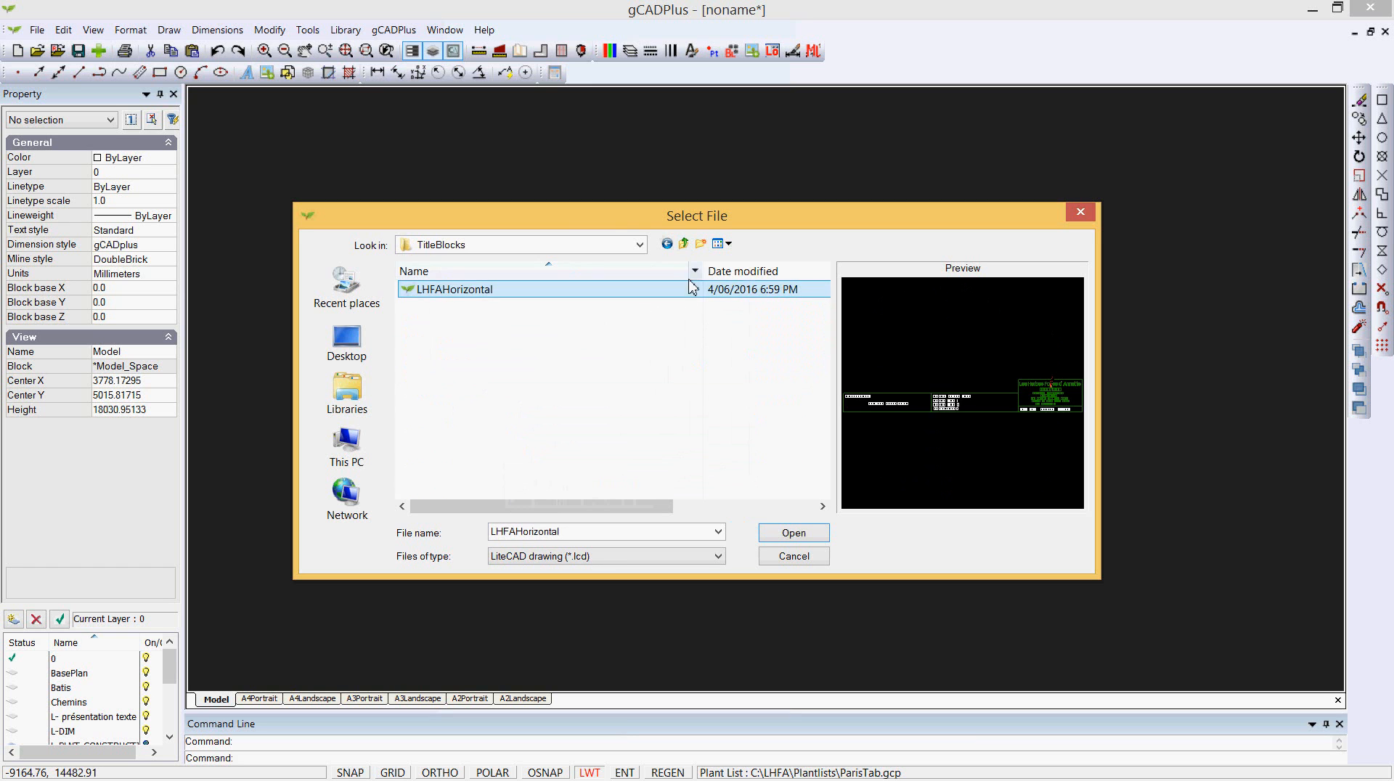
left_click(684, 245)
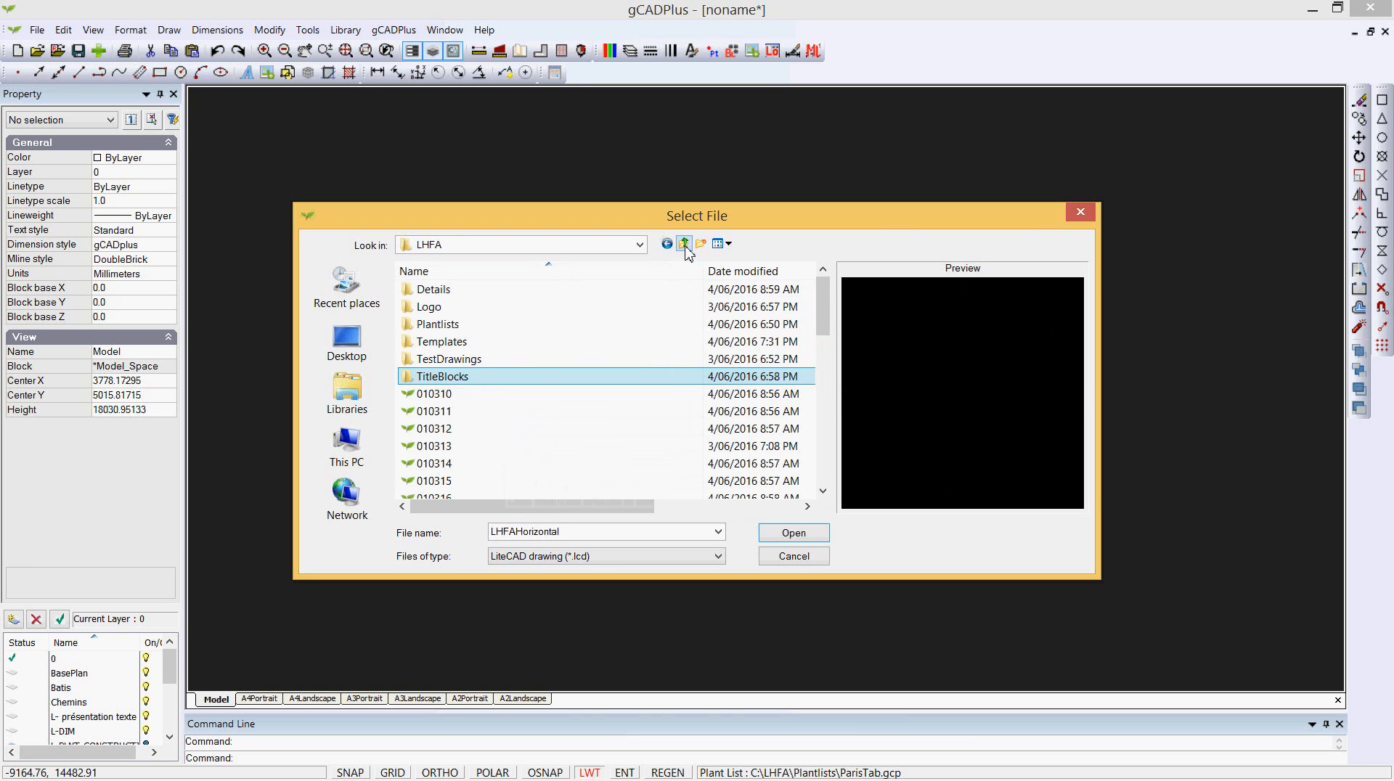